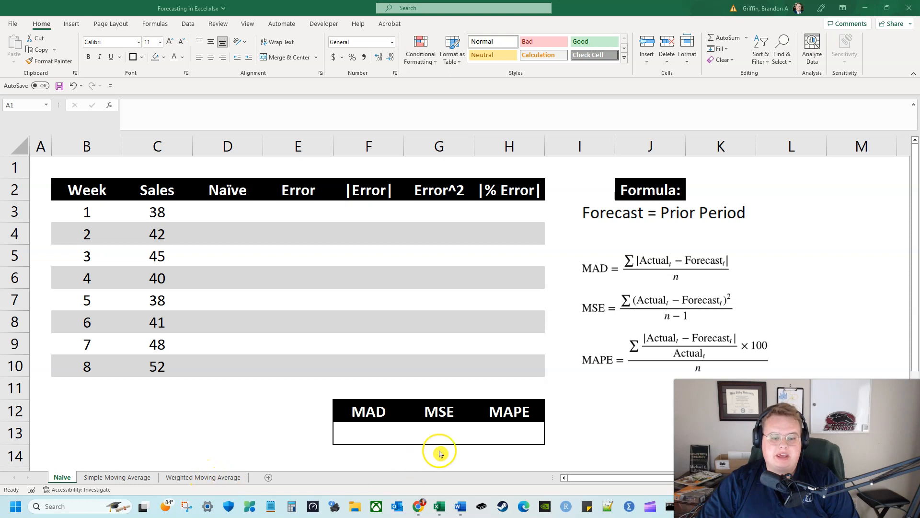
# Examine the Week and Sales columns for weeks 1 to 8 on the Naive sheet
pyautogui.click(588, 392)
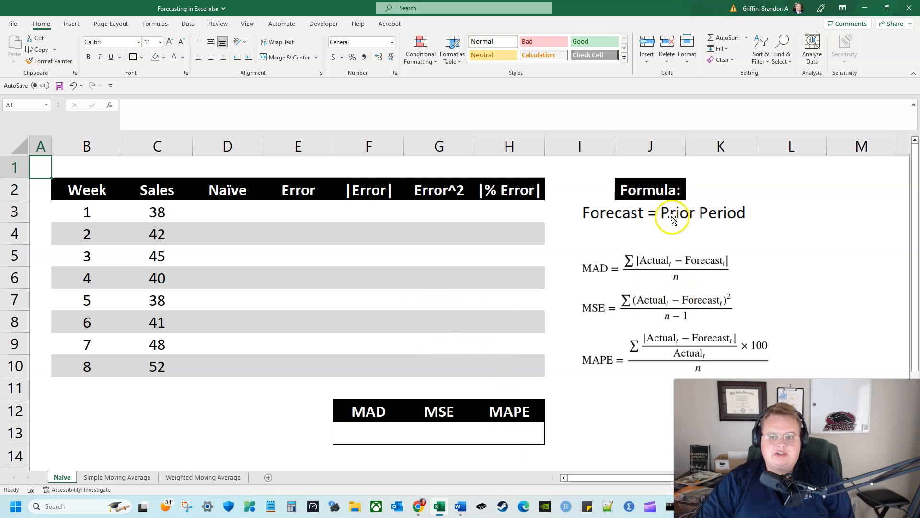
pyautogui.moveTo(96, 191); pyautogui.dragTo(225, 367)
pyautogui.click(173, 405)
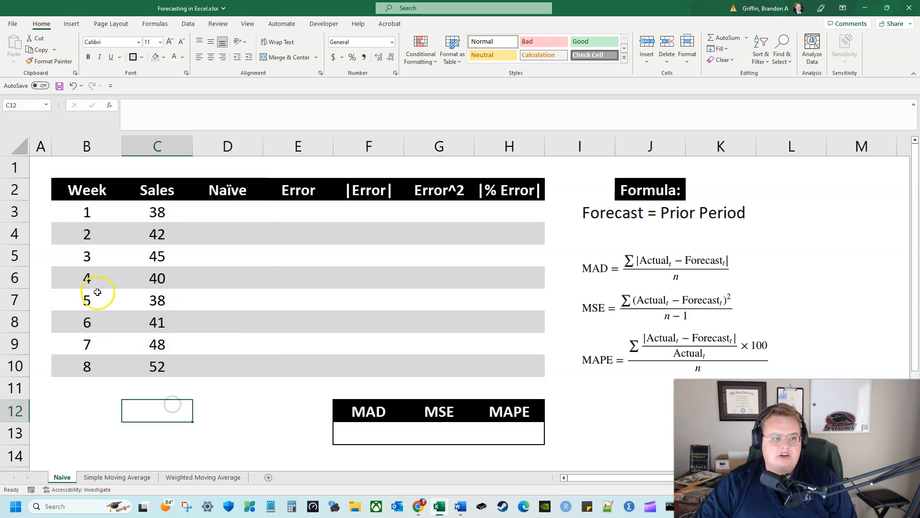
pyautogui.moveTo(80, 192); pyautogui.dragTo(70, 365)
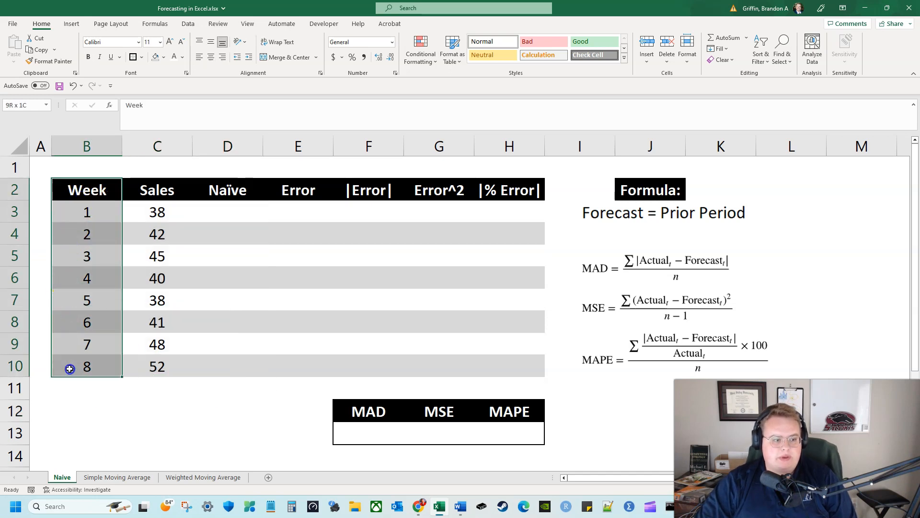
pyautogui.click(96, 396)
pyautogui.moveTo(163, 191); pyautogui.dragTo(156, 364)
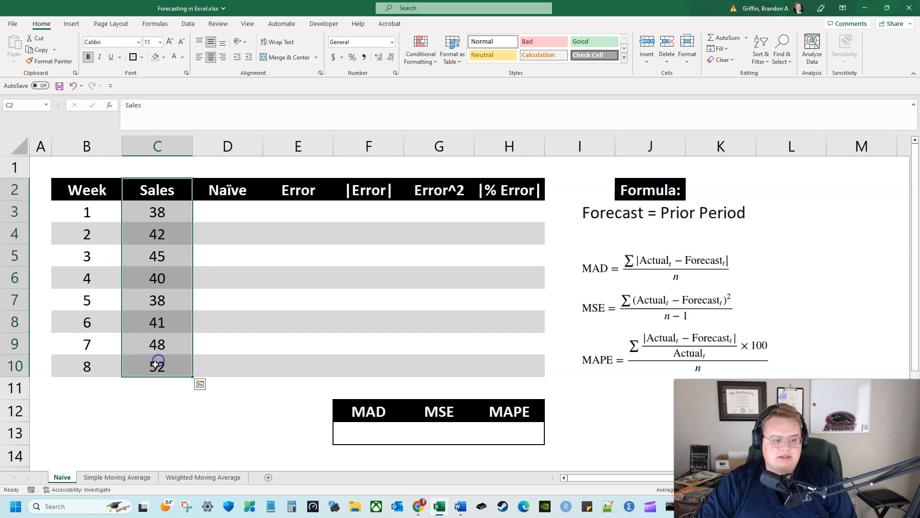
pyautogui.click(102, 393)
pyautogui.moveTo(126, 190); pyautogui.dragTo(142, 370)
pyautogui.moveTo(82, 189); pyautogui.dragTo(93, 364)
pyautogui.moveTo(154, 190); pyautogui.dragTo(150, 357)
pyautogui.click(205, 386)
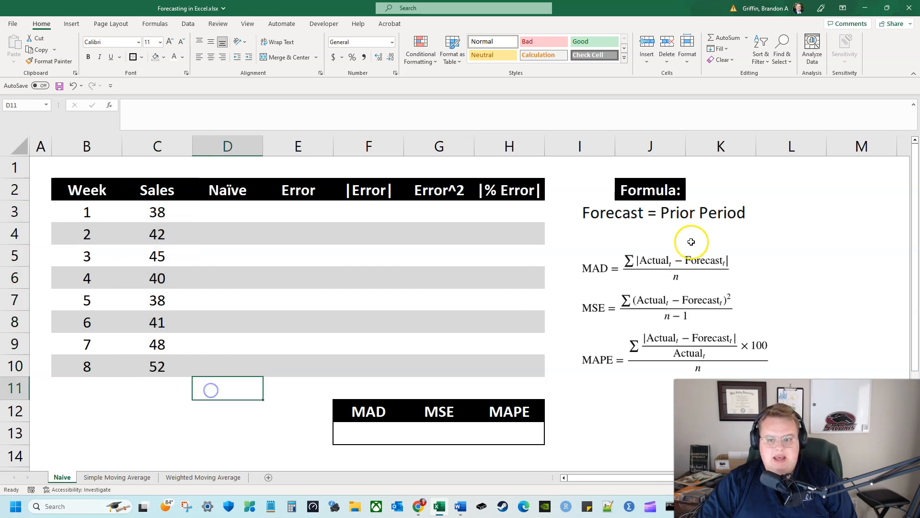
# Enter 38, the week 1 sales, as the naive forecast for week 2 in D4
pyautogui.click(214, 217)
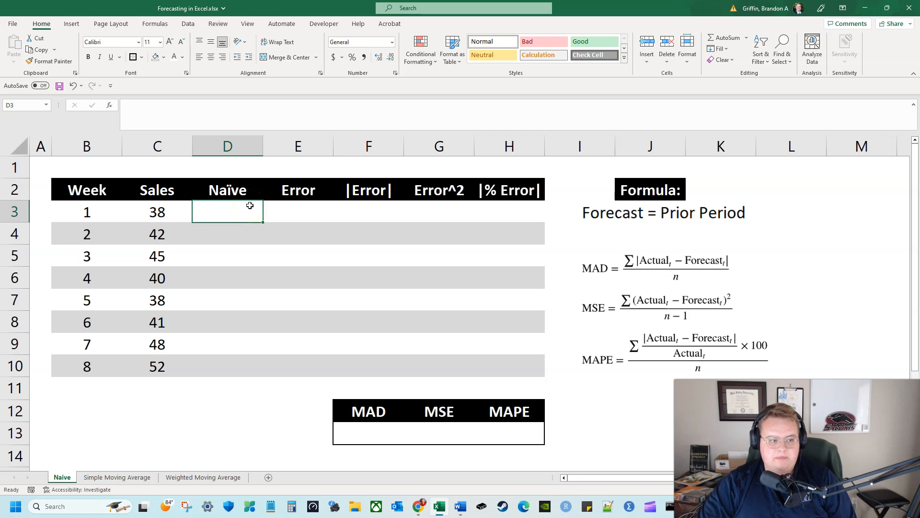
pyautogui.press('Down')
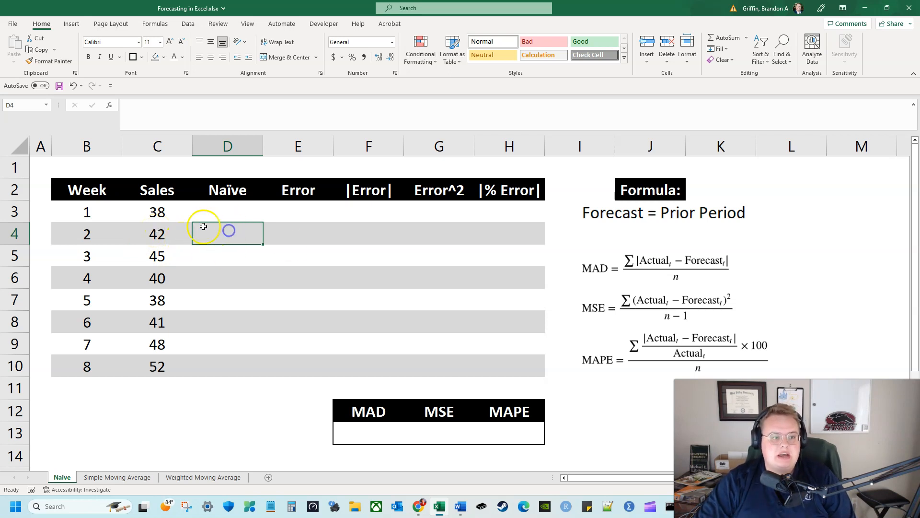
pyautogui.write('38')
pyautogui.press('Left')
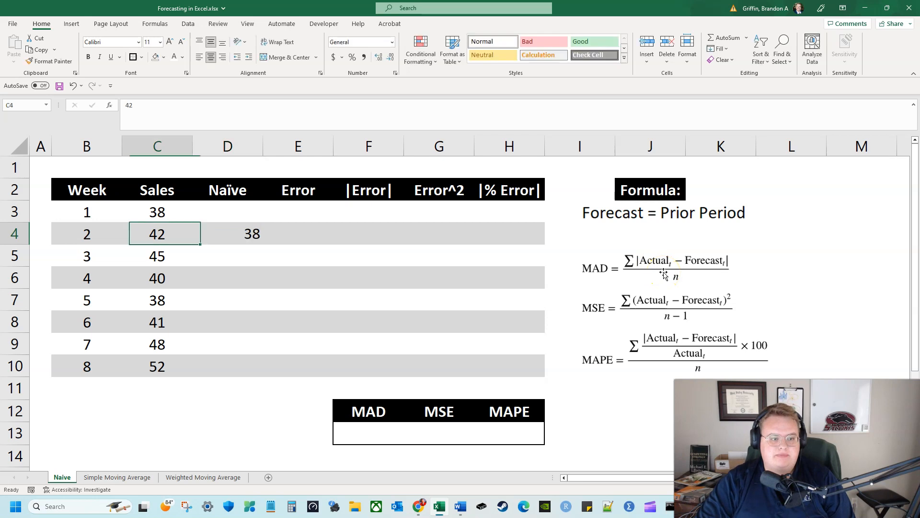
pyautogui.press('Right')
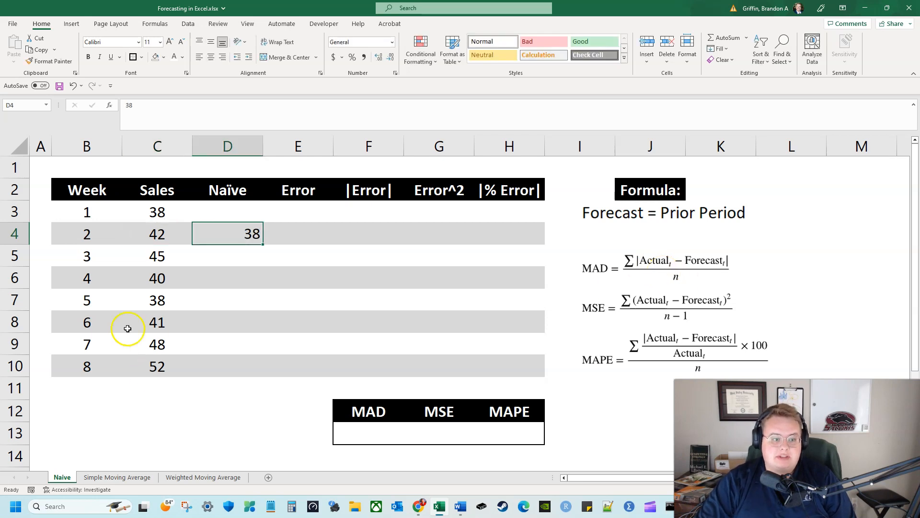
# Center the contents of the table body B3:H10 horizontally and vertically
pyautogui.moveTo(89, 210); pyautogui.dragTo(517, 368)
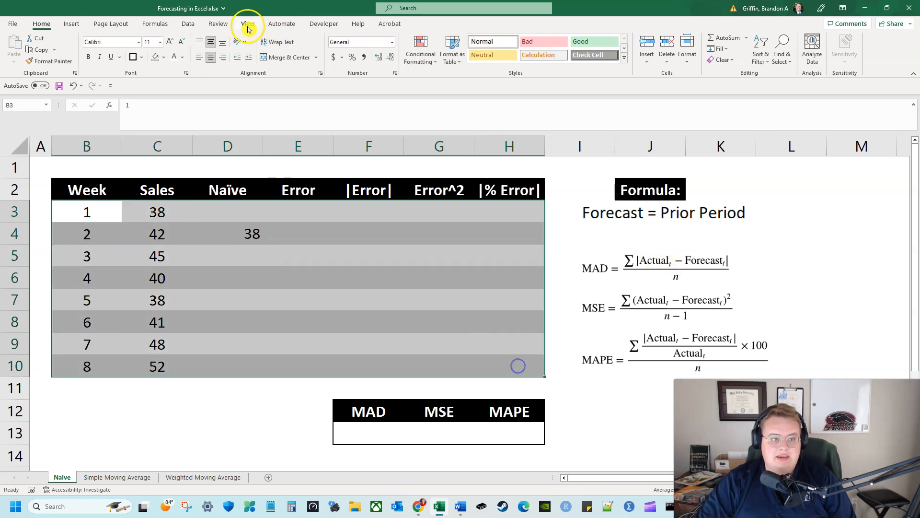
pyautogui.click(211, 42)
pyautogui.click(214, 58)
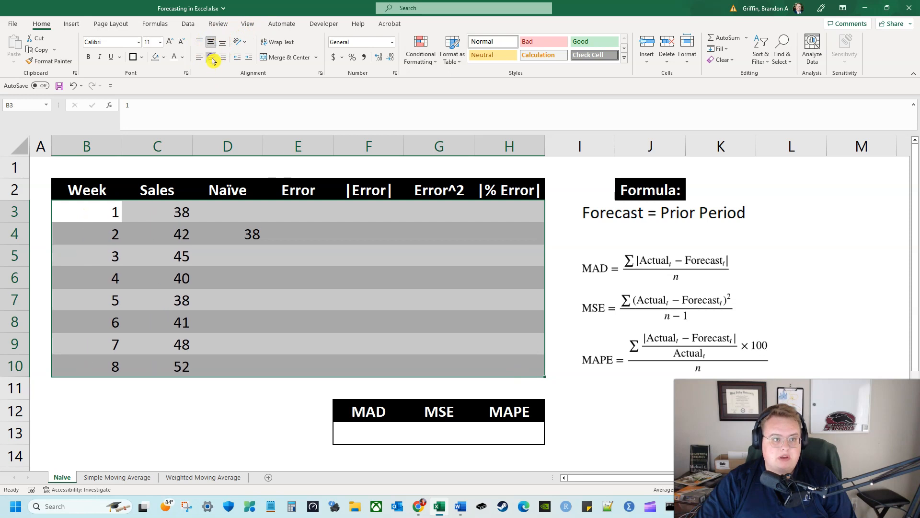
pyautogui.click(230, 234)
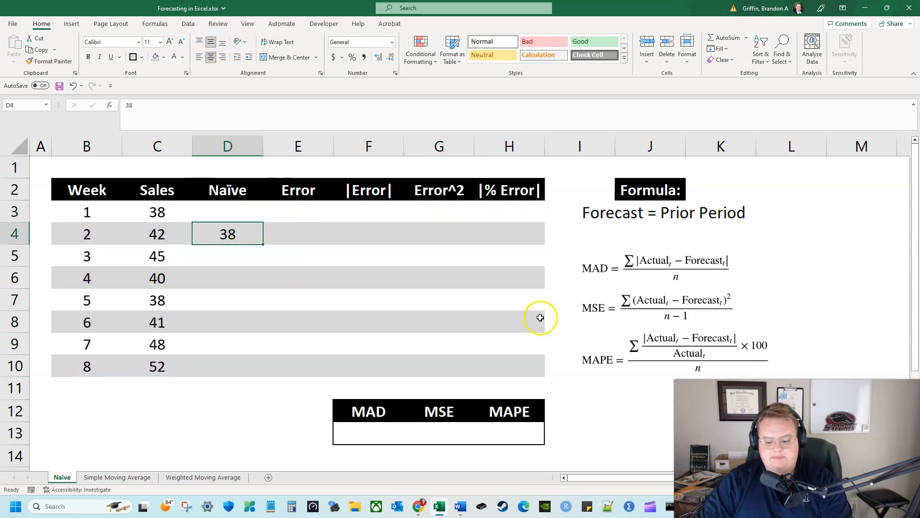
# Enter 42, the week 2 sales, as the naive forecast for week 3 in D5
pyautogui.click(232, 259)
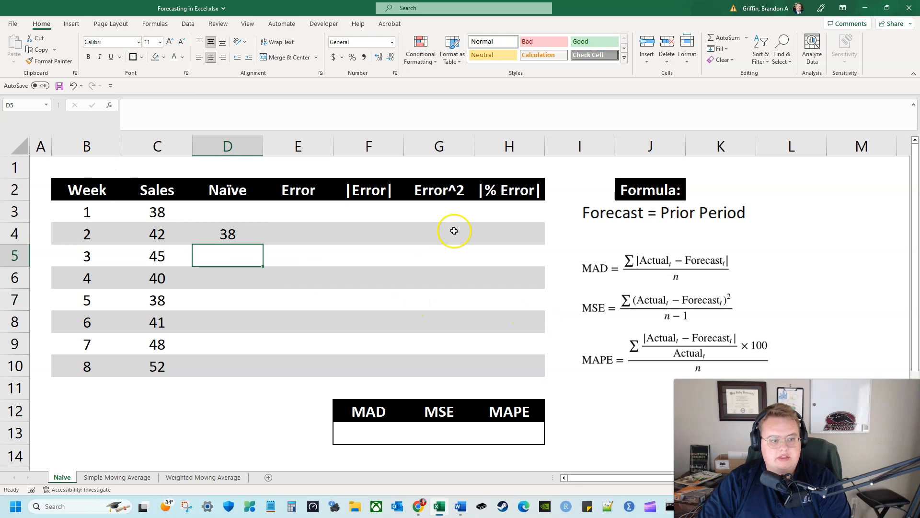
pyautogui.write('42')
pyautogui.press('Left')
pyautogui.press('Up')
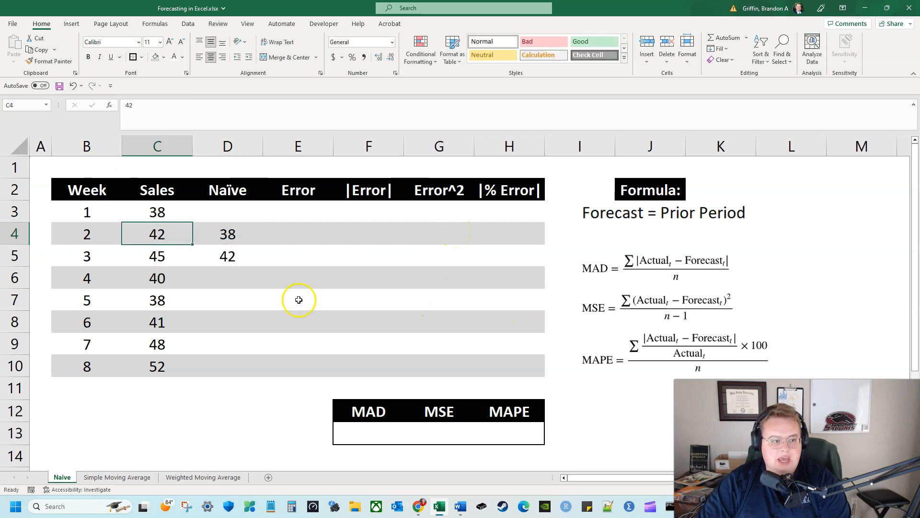
# Enter 45, the week 3 sales, as the naive forecast for week 4 in D6
pyautogui.press('Down')
pyautogui.press('Down')
pyautogui.press('Right')
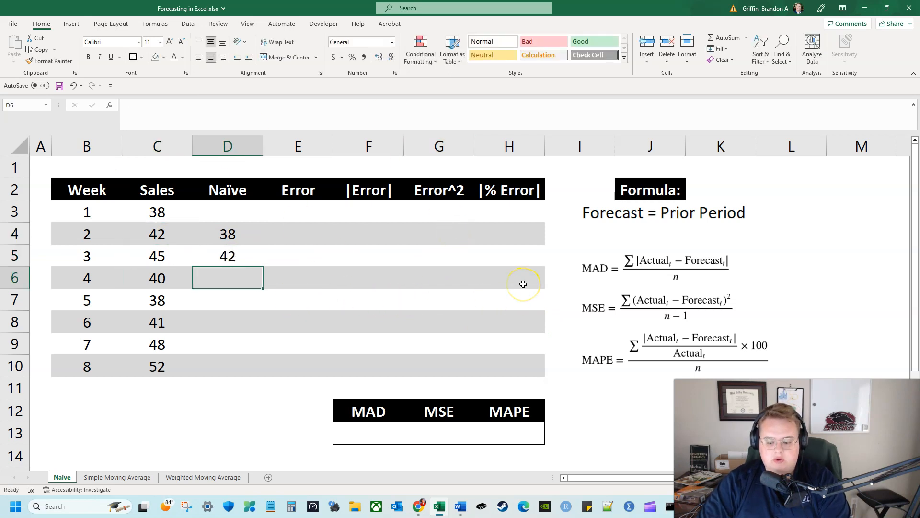
pyautogui.write('45')
pyautogui.press('Left')
pyautogui.press('Up')
# Enter 40, the week 4 sales, as the naive forecast for week 5 in D7
pyautogui.press('Down')
pyautogui.press('Down')
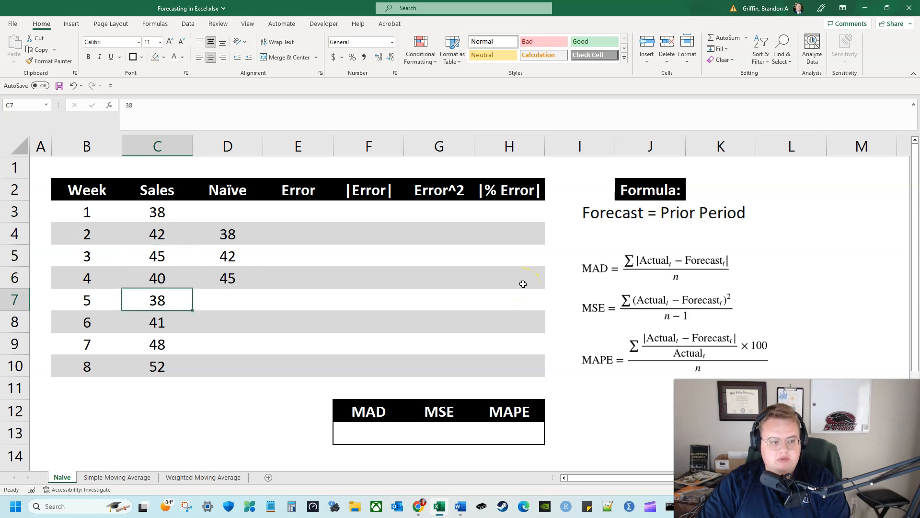
pyautogui.press('Right')
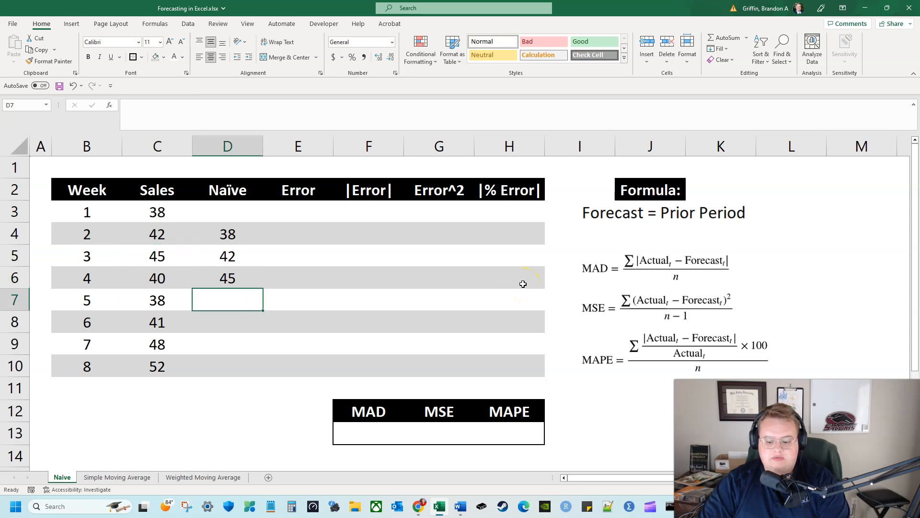
pyautogui.write('40')
pyautogui.press('Left')
pyautogui.press('Up')
# Enter 38, the week 5 sales, as the naive forecast for week 6 in D8
pyautogui.press('Down')
pyautogui.press('Down')
pyautogui.press('Right')
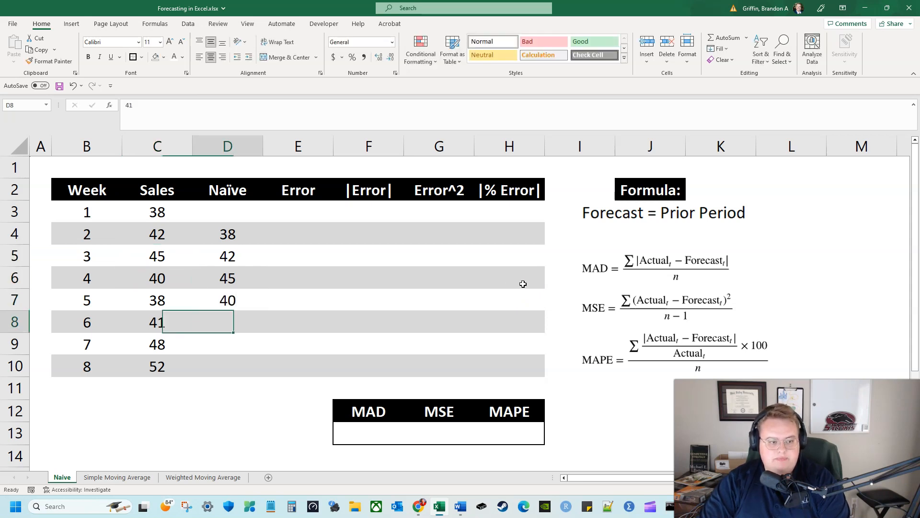
pyautogui.write('3')
pyautogui.press('Left')
pyautogui.press('Up')
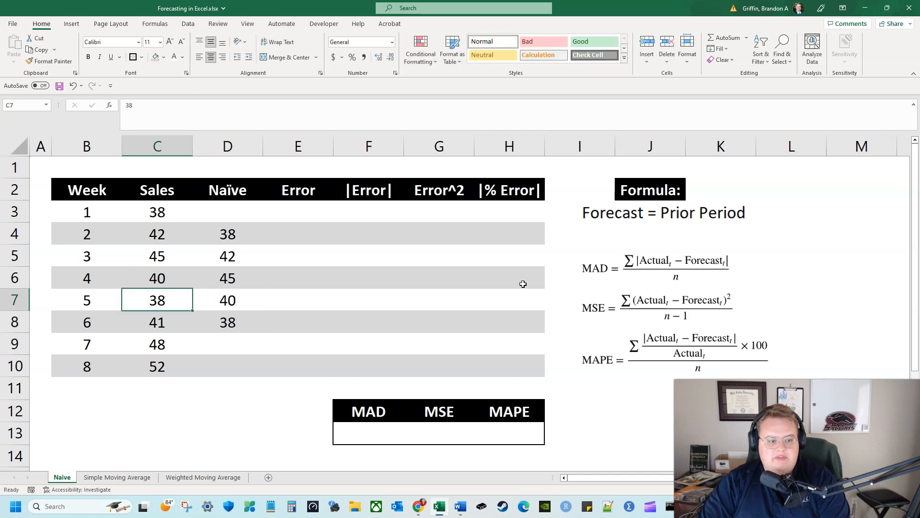
# Enter 41, the week 6 sales, as the naive forecast for week 7 in D9
pyautogui.press('Down')
pyautogui.press('Down')
pyautogui.press('Right')
pyautogui.write('41')
pyautogui.press('Left')
pyautogui.press('Up')
# Enter 48, the week 7 sales, as the naive forecast for week 8 in D10
pyautogui.press('Down')
pyautogui.press('Down')
pyautogui.press('Right')
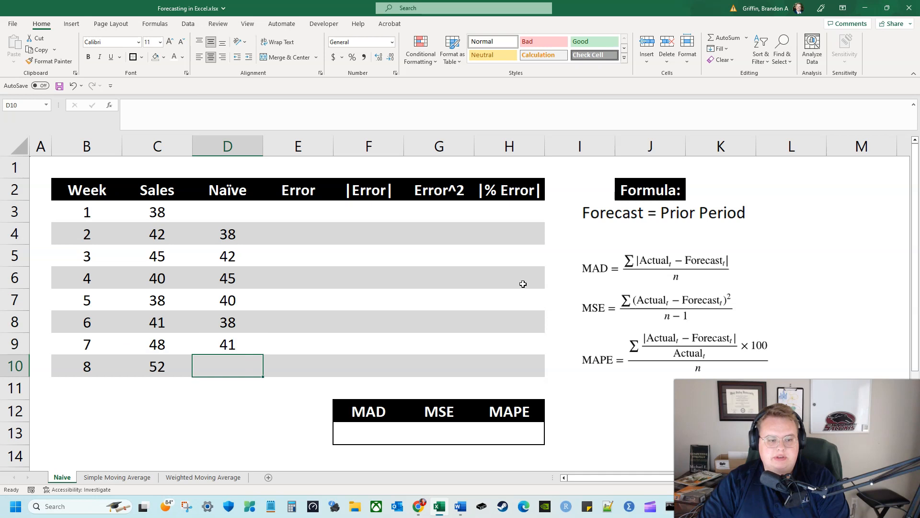
pyautogui.write('48')
pyautogui.press('Left')
pyautogui.press('Up')
# Review the naive forecasts in D4:D10 against the sales figures, comparing week 2's forecast with its actual sales
pyautogui.press('Down')
pyautogui.press('Down')
pyautogui.press('Left')
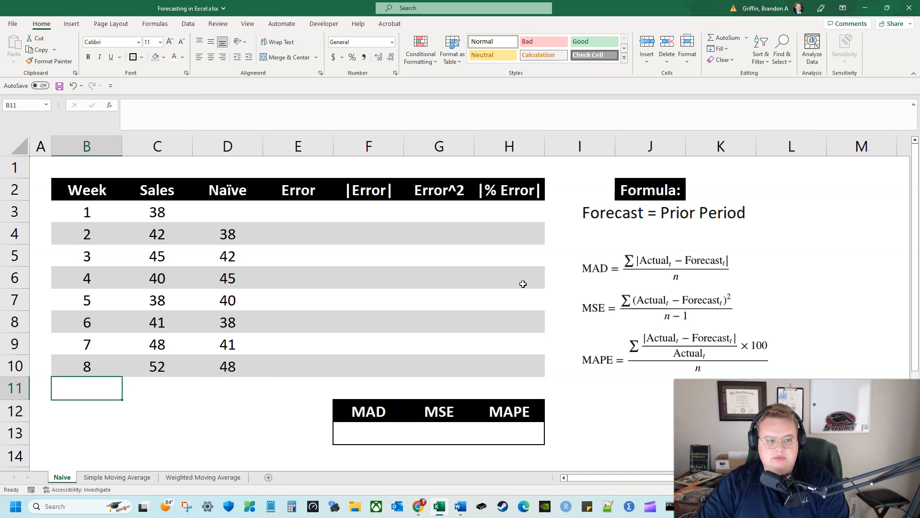
pyautogui.press('Right')
pyautogui.press('Right')
pyautogui.press('Up')
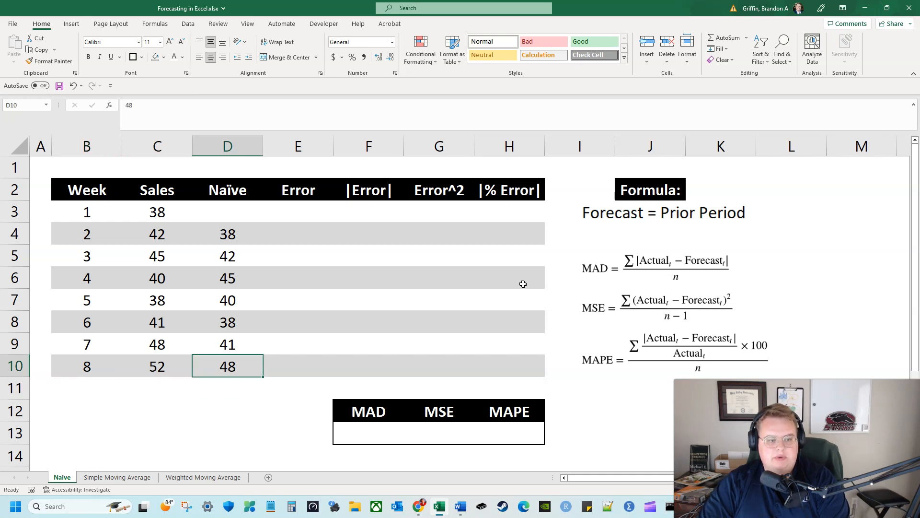
pyautogui.moveTo(232, 232); pyautogui.dragTo(260, 362)
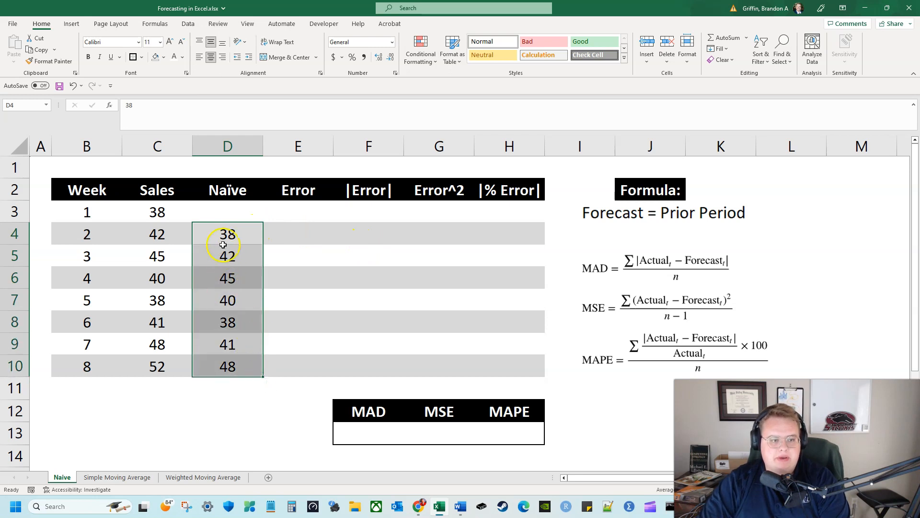
pyautogui.click(225, 240)
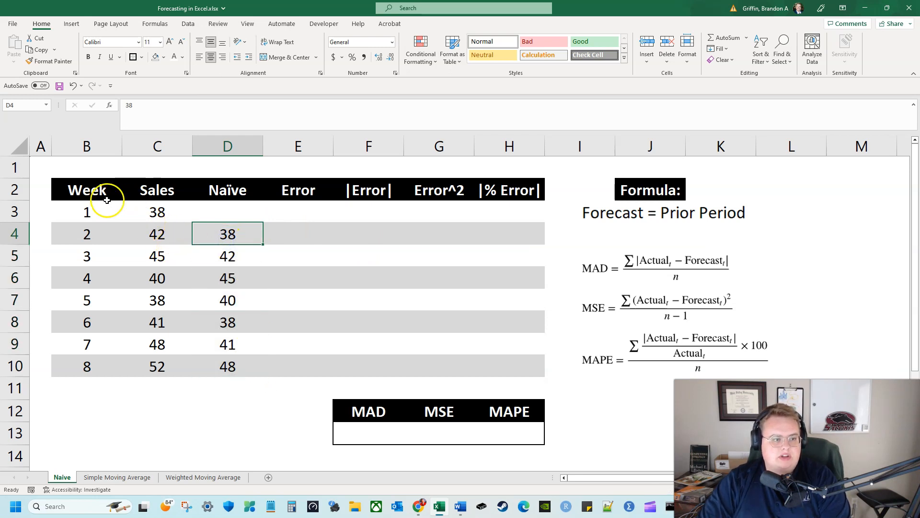
pyautogui.moveTo(98, 193); pyautogui.dragTo(245, 372)
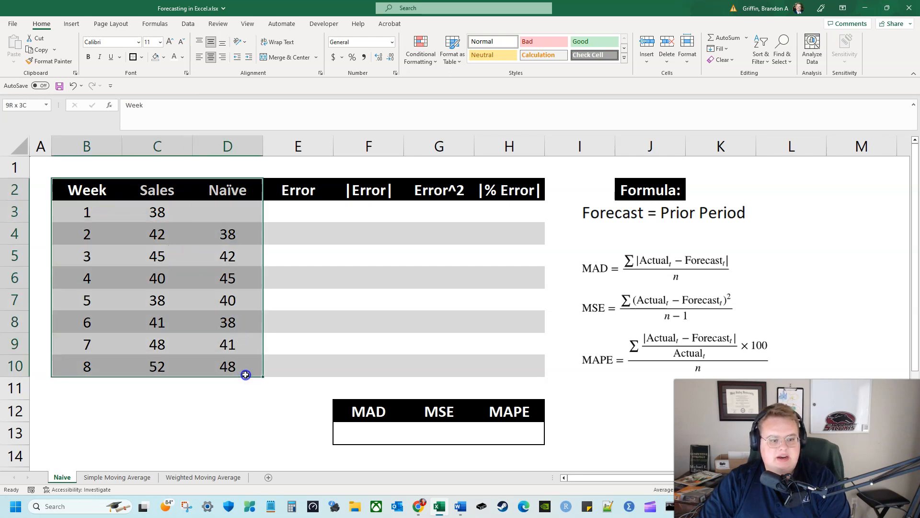
pyautogui.click(240, 395)
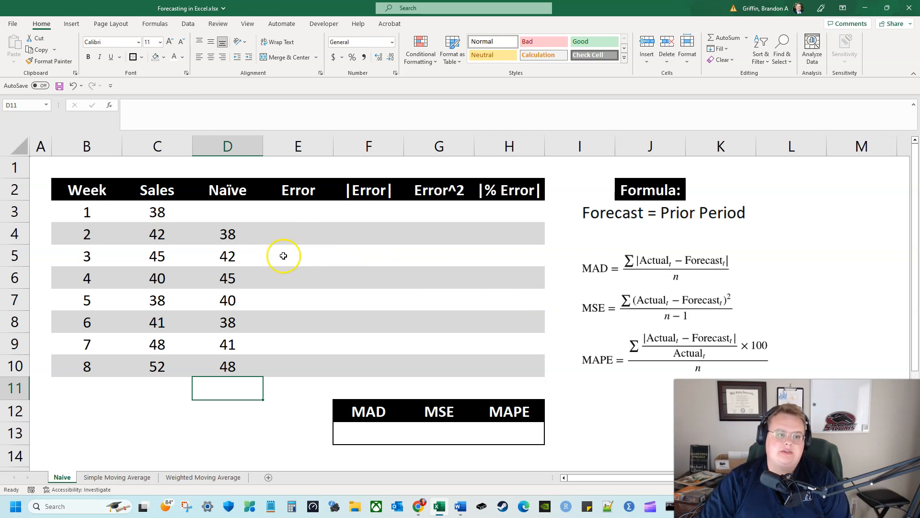
pyautogui.click(142, 209)
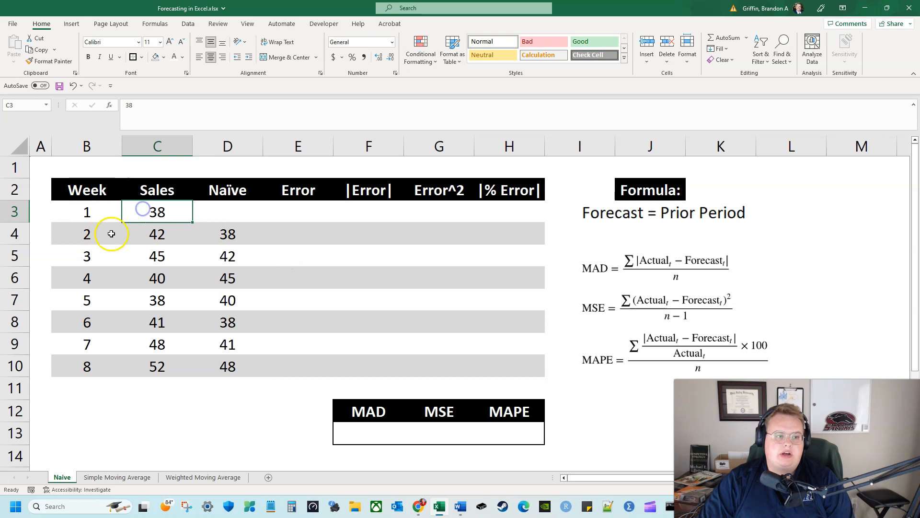
pyautogui.click(237, 234)
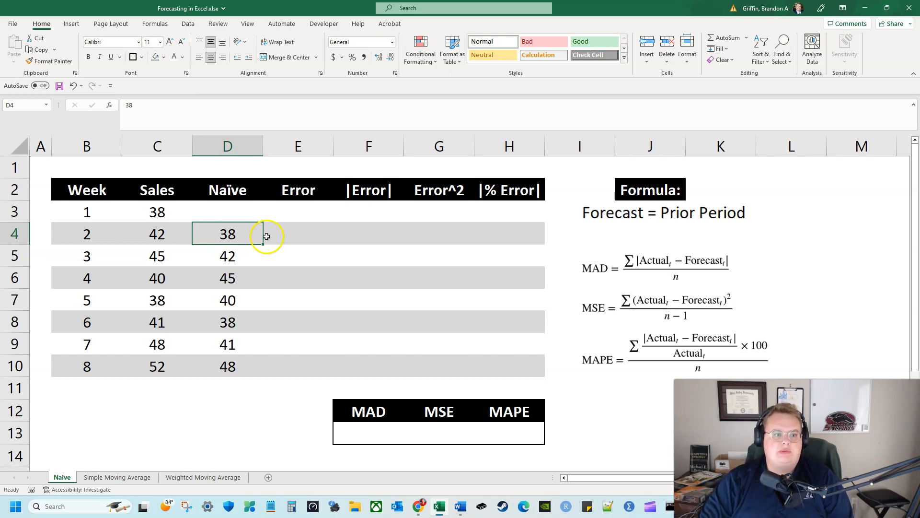
pyautogui.click(174, 237)
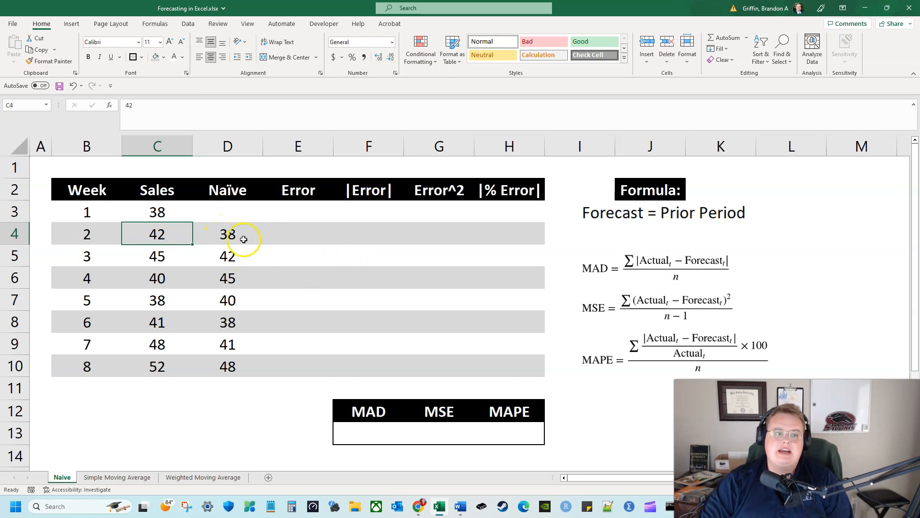
# Calculate the week 2 forecast error in E4 as sales minus naive forecast with =C4-D4
pyautogui.click(284, 236)
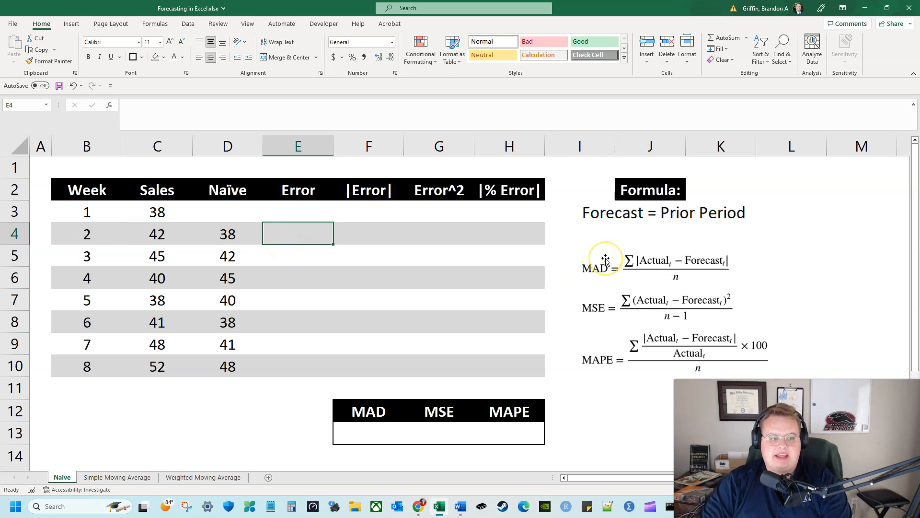
pyautogui.write('=')
pyautogui.press('Left')
pyautogui.press('Left')
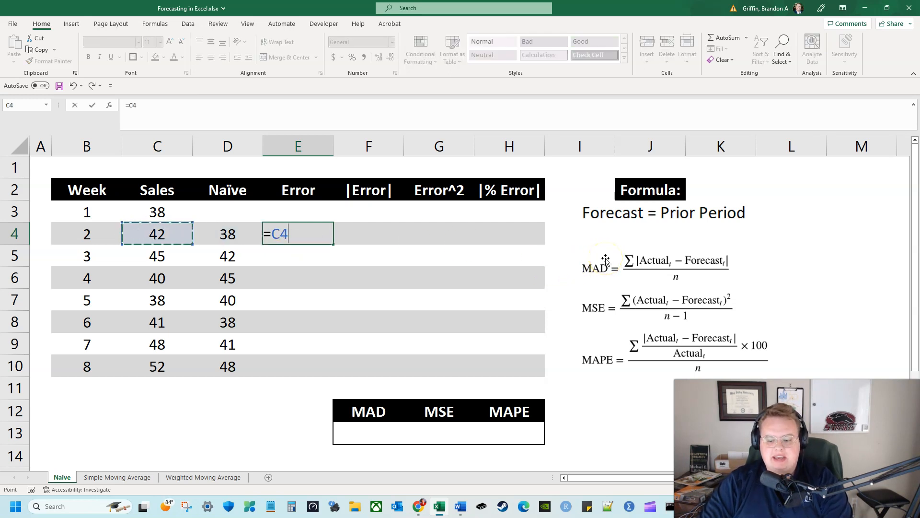
pyautogui.press('Left')
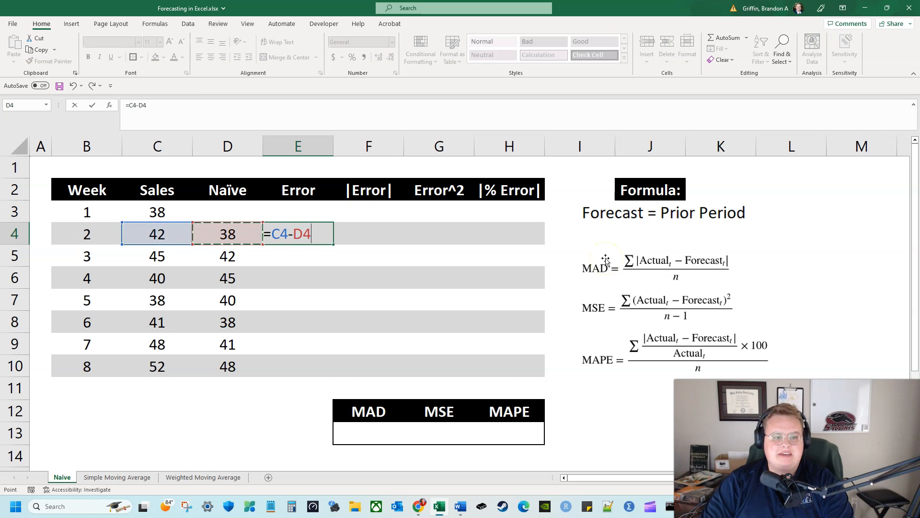
pyautogui.press('Return')
# Calculate the week 3 forecast error in E5 with the formula =C5-D5
pyautogui.write('=')
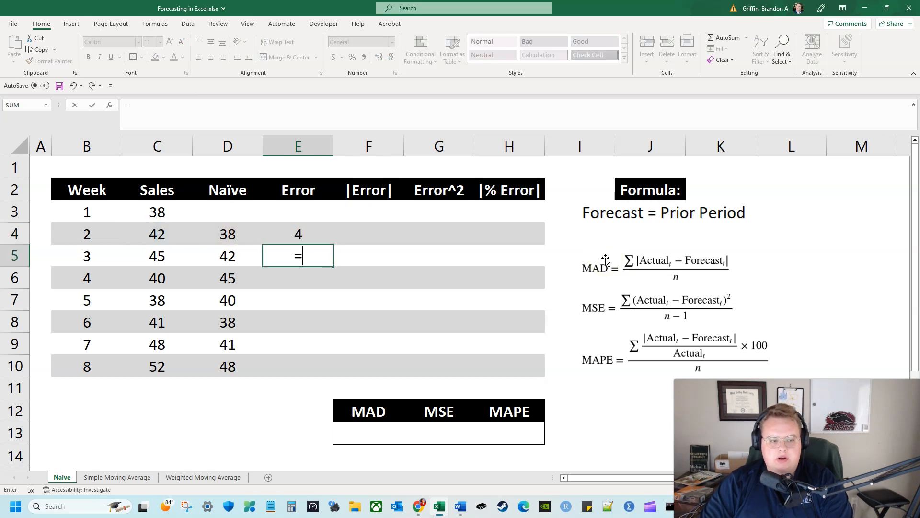
pyautogui.press('Left')
pyautogui.press('Left')
pyautogui.write('-')
pyautogui.press('Left')
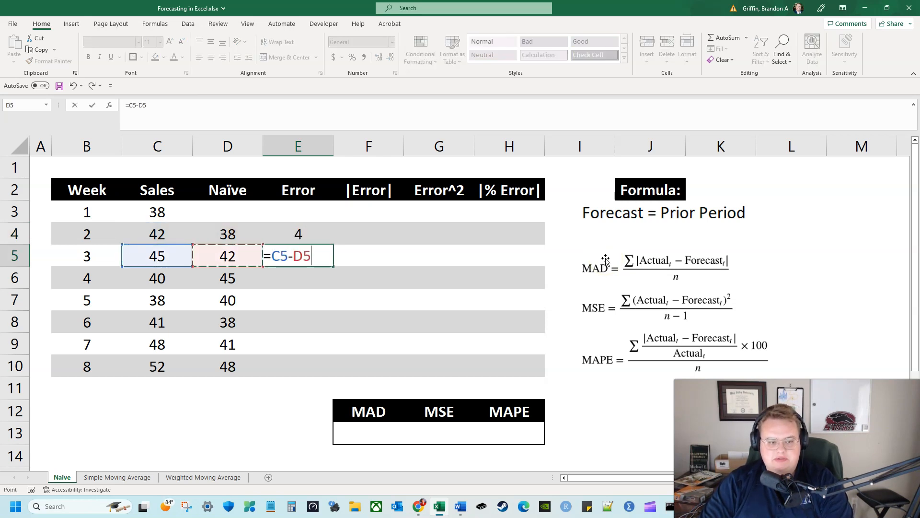
pyautogui.press('Return')
# Calculate the week 4 forecast error in E6 by subtracting the naive forecast in D6 from the sales in C6
pyautogui.write('=')
pyautogui.press('Left')
pyautogui.press('Left')
pyautogui.write('-')
pyautogui.press('Left')
pyautogui.press('Return')
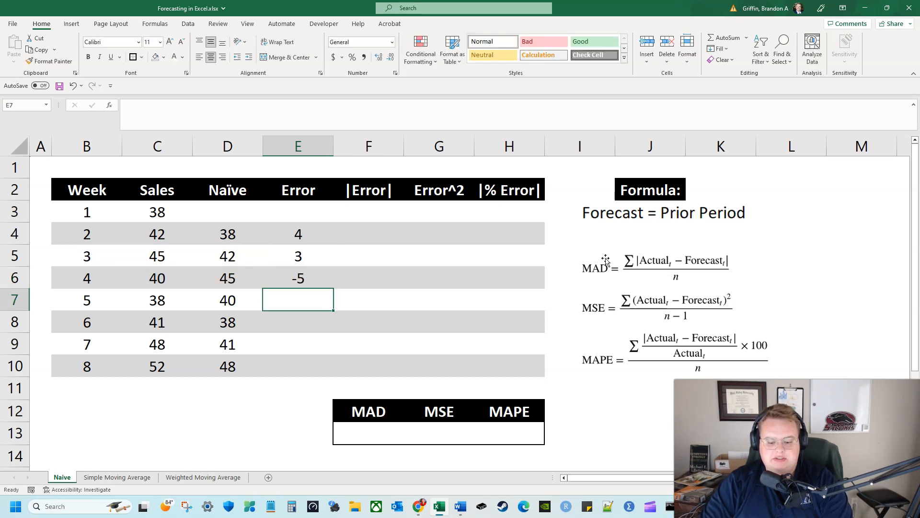
# Calculate the week 5 forecast error in E7 with the formula =C7-D7
pyautogui.write('=')
pyautogui.press('Left')
pyautogui.press('Left')
pyautogui.write('-')
pyautogui.press('Left')
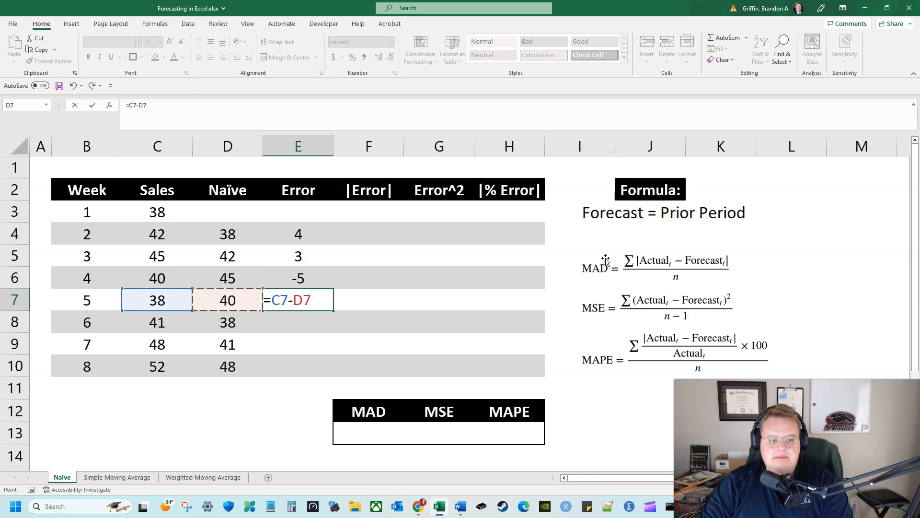
pyautogui.press('Return')
# Calculate the week 6 forecast error in E8 by subtracting the naive forecast in D8 from the sales in C8
pyautogui.write('=')
pyautogui.press('Left')
pyautogui.press('Left')
pyautogui.write('-')
pyautogui.press('Left')
pyautogui.press('Return')
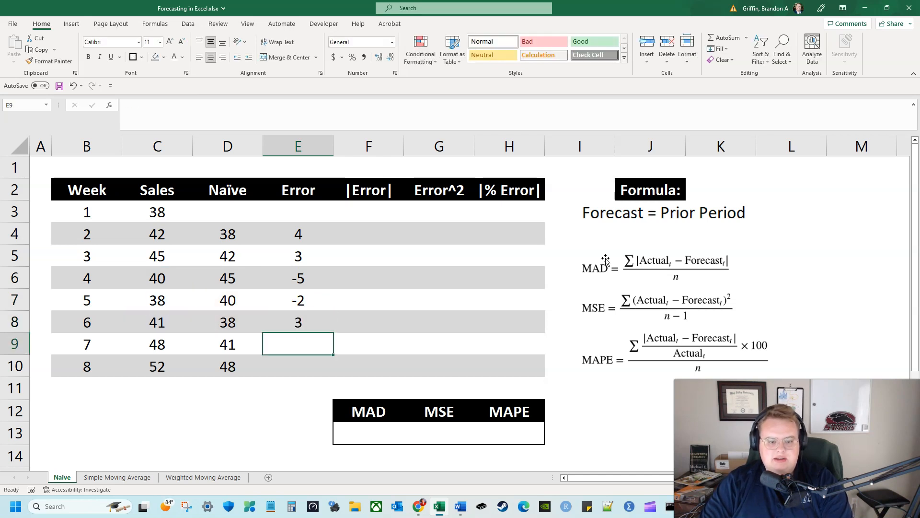
# Calculate the week 7 forecast error in E9 as the sales in C9 minus the naive forecast in D9
pyautogui.write('=')
pyautogui.press('Left')
pyautogui.press('Left')
pyautogui.write('-')
pyautogui.press('Left')
pyautogui.press('Return')
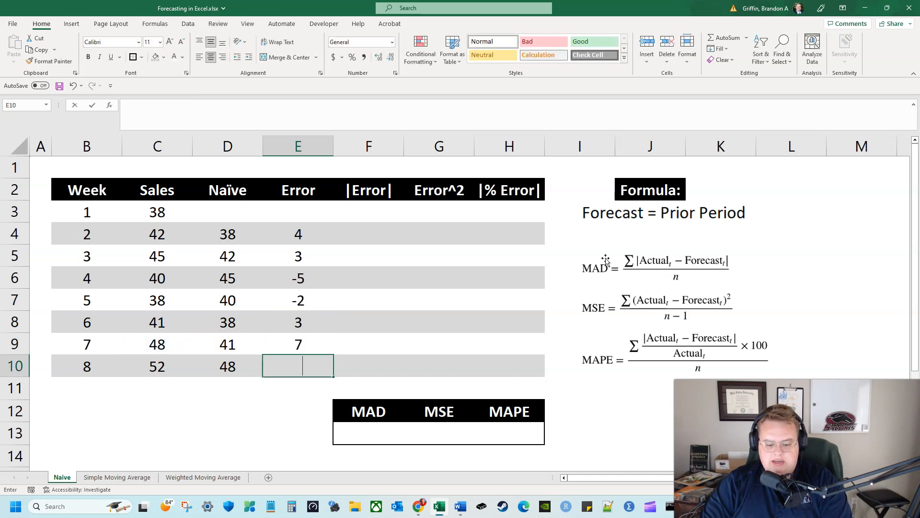
# Calculate the week 8 forecast error in E10 with the formula =C10-D10
pyautogui.write('=')
pyautogui.press('Left')
pyautogui.press('Left')
pyautogui.write('-')
pyautogui.press('Left')
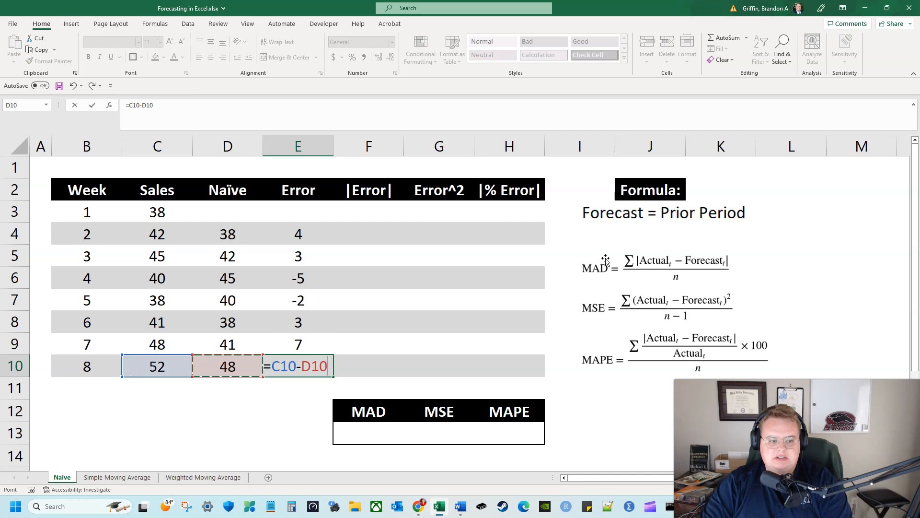
pyautogui.press('Return')
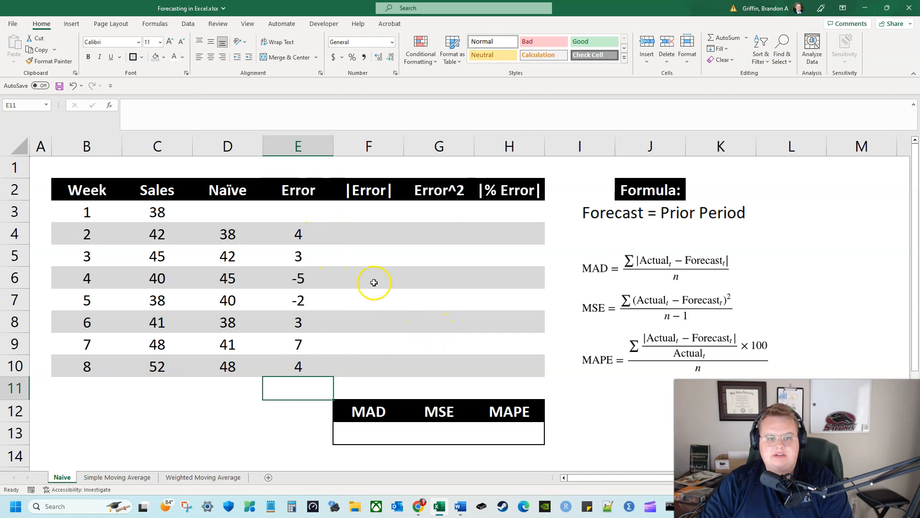
# Examine the MAD, MSE and MAPE table and compare the positive and negative values in the Error column
pyautogui.moveTo(369, 410); pyautogui.dragTo(482, 429)
pyautogui.click(619, 403)
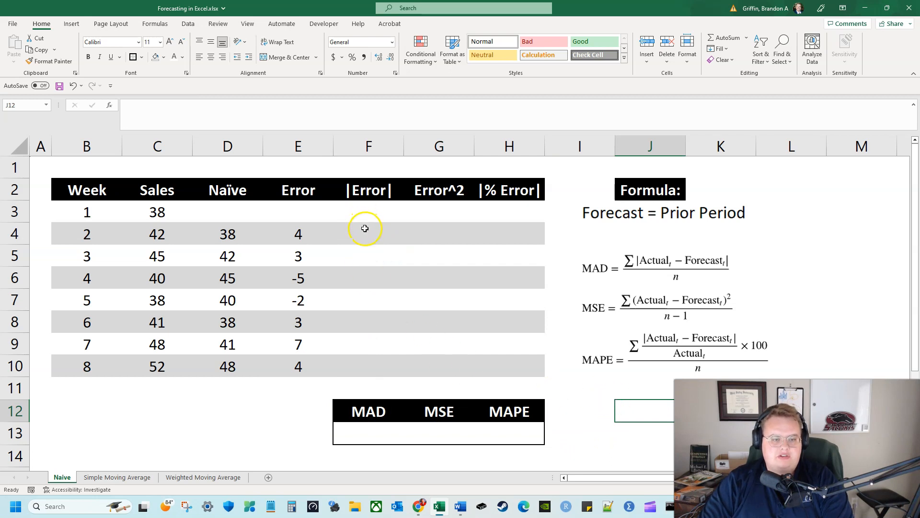
pyautogui.click(304, 392)
pyautogui.click(311, 240)
pyautogui.click(309, 260)
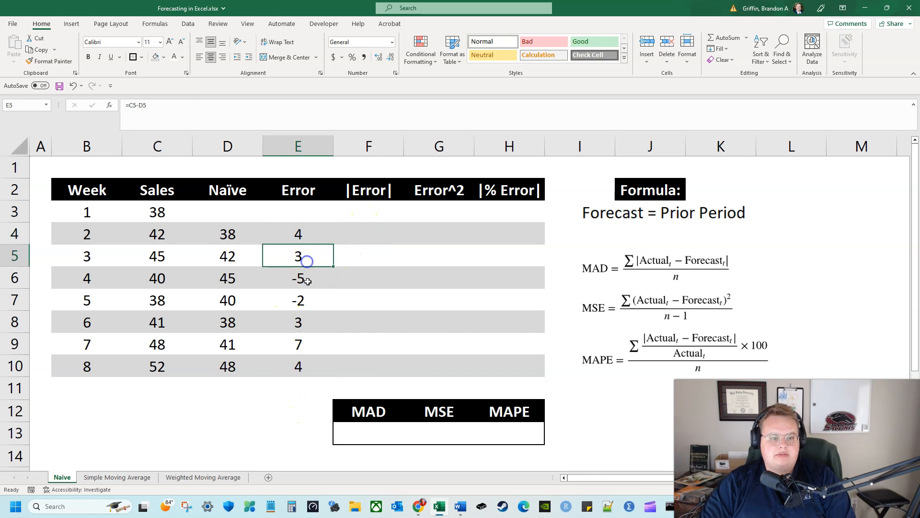
pyautogui.click(311, 283)
pyautogui.click(312, 306)
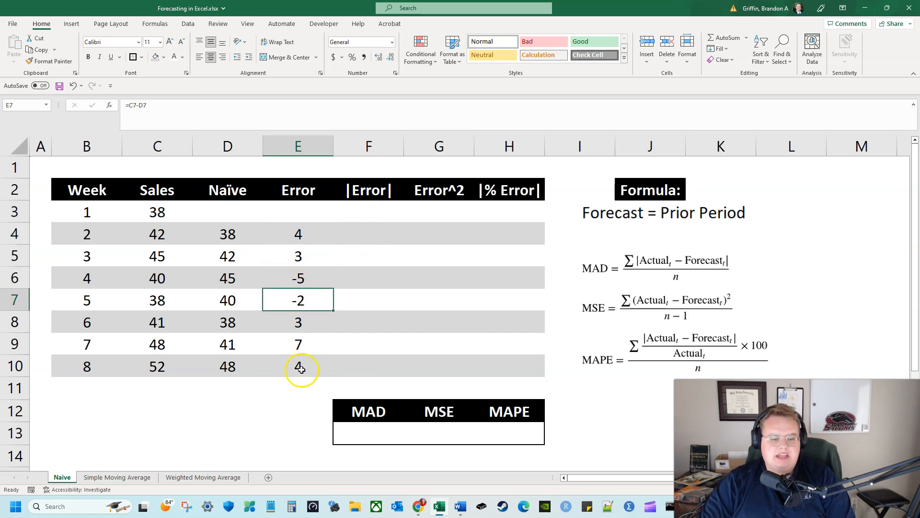
pyautogui.click(304, 397)
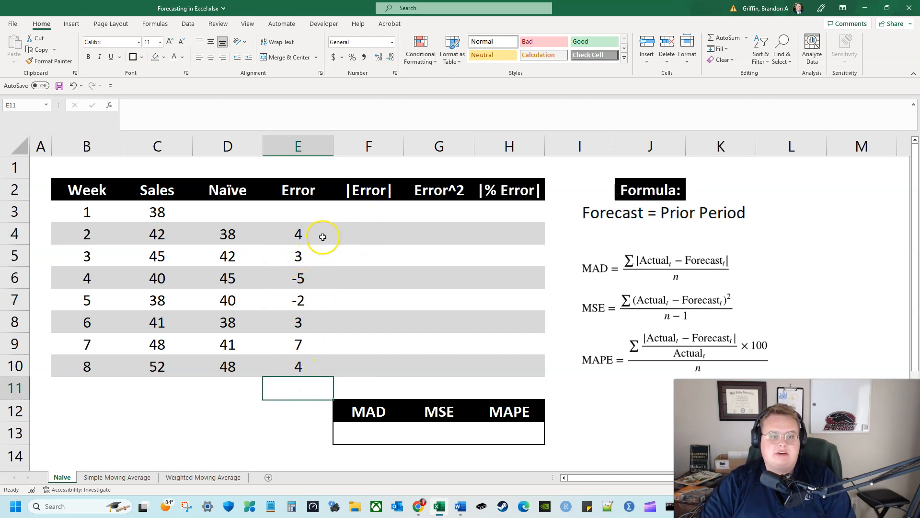
pyautogui.moveTo(319, 237); pyautogui.dragTo(313, 254)
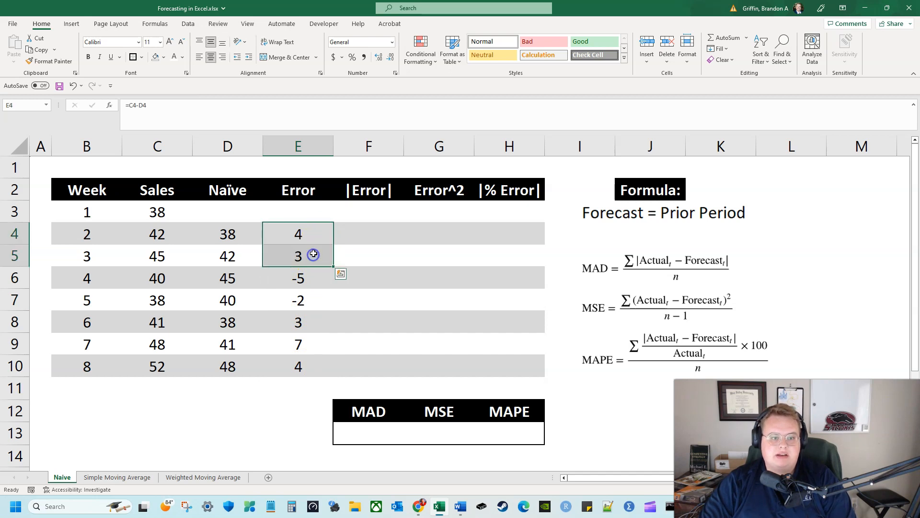
pyautogui.click(298, 403)
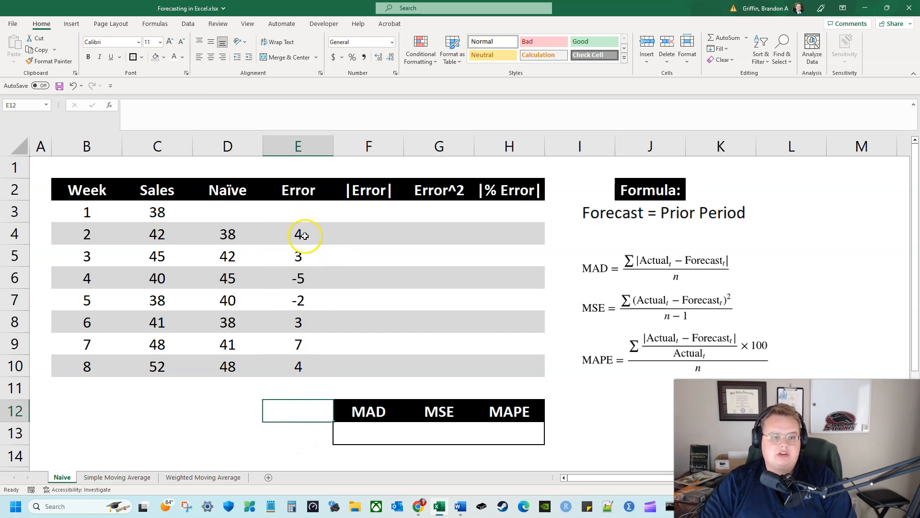
# Total the forecast errors in E11 with the formula =SUM(E4:E10)
pyautogui.click(304, 384)
pyautogui.write('=')
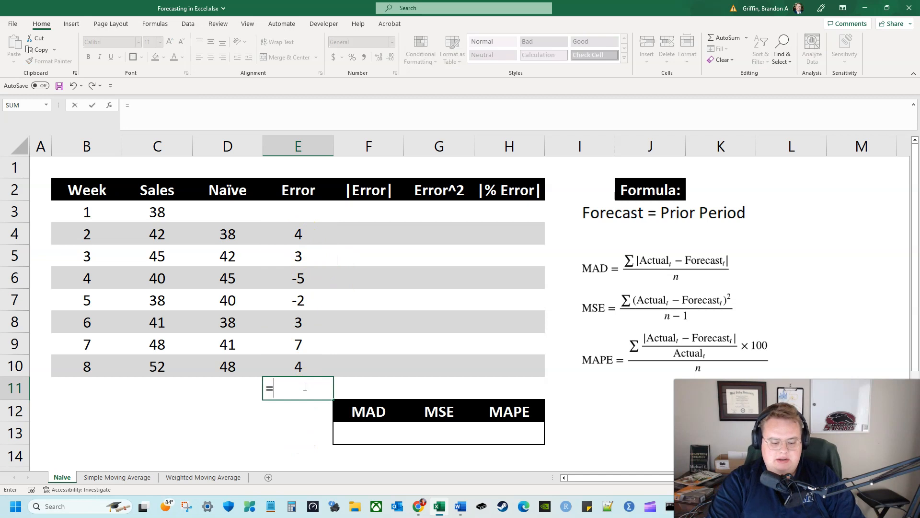
pyautogui.write('sum(')
pyautogui.press('Up')
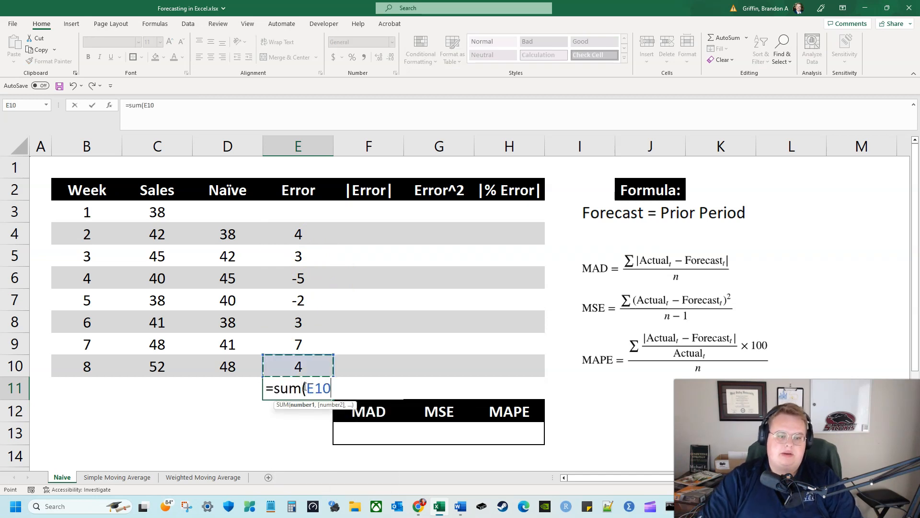
pyautogui.hotkey('shift', 'Up')
pyautogui.hotkey('shift', 'Up')
pyautogui.hotkey('shift', 'Up')
pyautogui.hotkey('shift', 'Up')
pyautogui.hotkey('shift', 'Up')
pyautogui.hotkey('shift', 'Up')
pyautogui.press('Return')
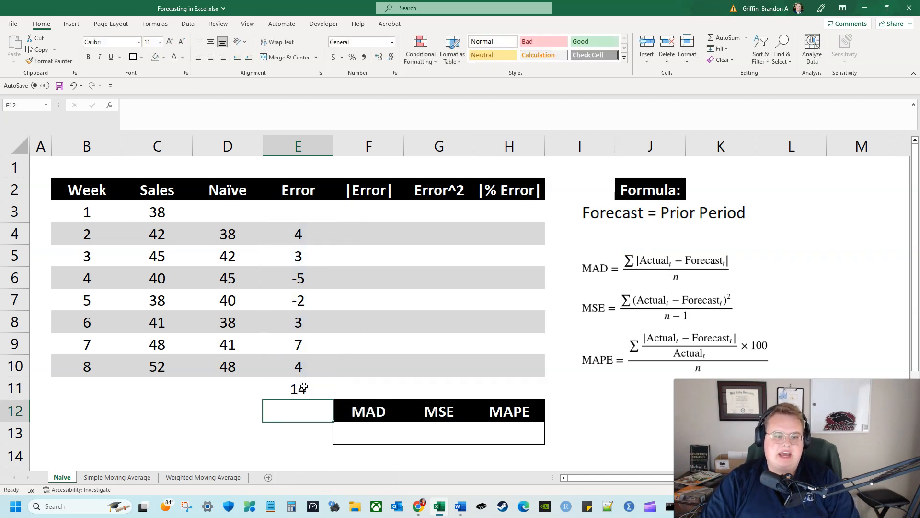
# Check how the negative errors in E6 and E7 affect the total, and clear the total from E11
pyautogui.click(310, 279)
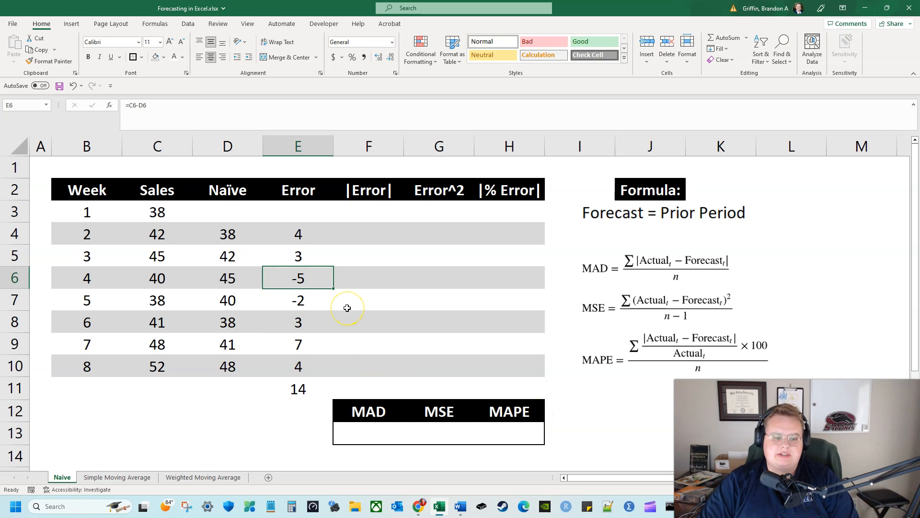
pyautogui.press('Up')
pyautogui.press('Up')
pyautogui.press('Down')
pyautogui.press('Down')
pyautogui.press('Down')
pyautogui.press('Down')
pyautogui.press('Down')
pyautogui.press('Down')
pyautogui.press('Down')
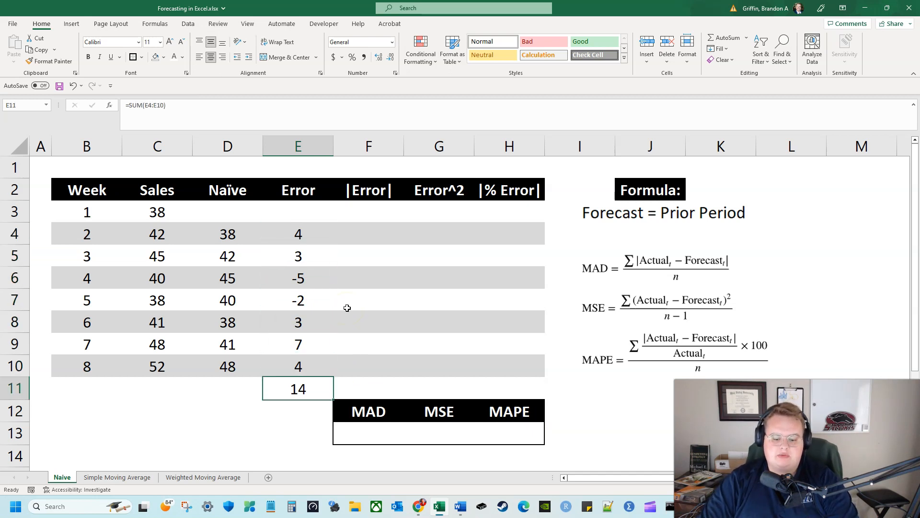
pyautogui.press('Up')
pyautogui.press('Up')
pyautogui.press('Up')
pyautogui.press('Up')
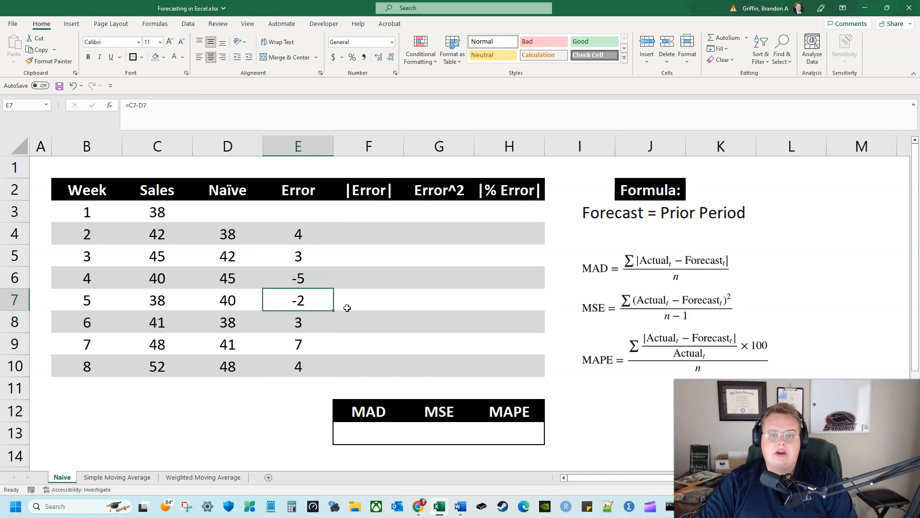
# Enter the absolute errors 4 and 3 for weeks 2 and 3 in F4:F5
pyautogui.press('Up')
pyautogui.press('Up')
pyautogui.press('Up')
pyautogui.press('Right')
pyautogui.write('=')
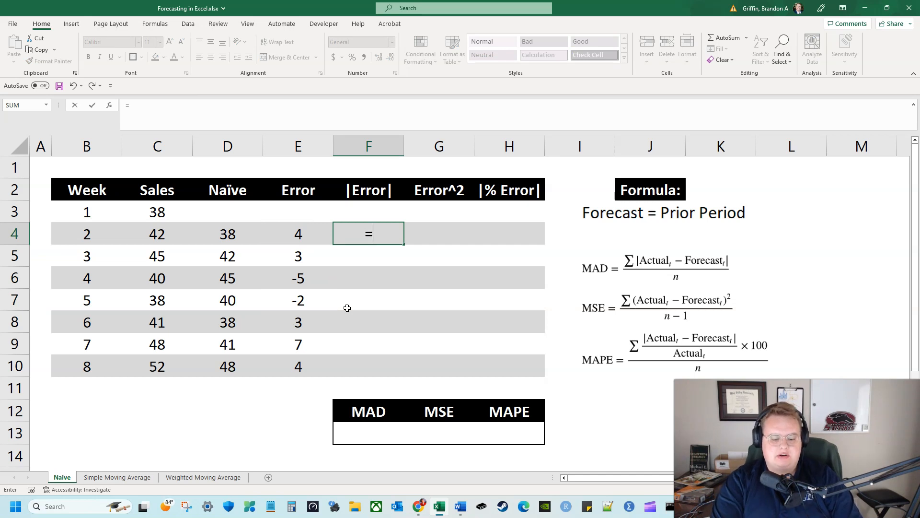
pyautogui.press('Escape')
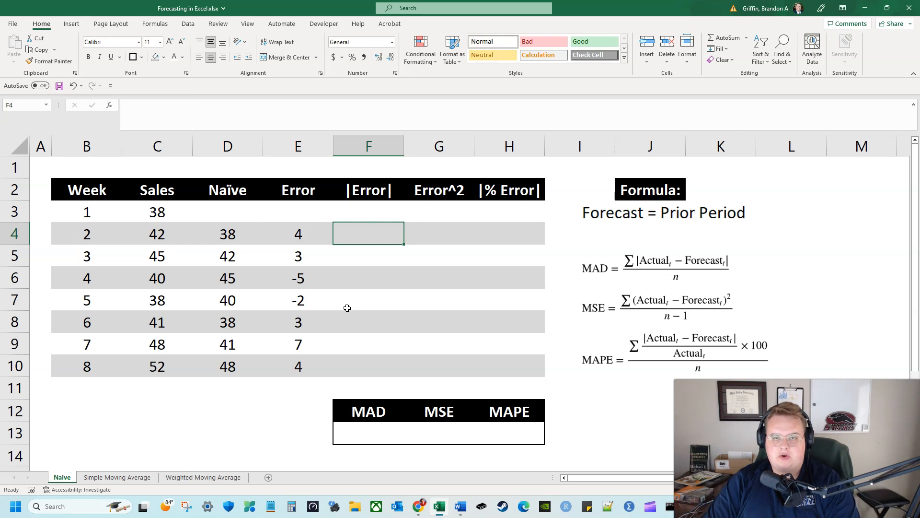
pyautogui.write('4')
pyautogui.press('Return')
pyautogui.write('3')
pyautogui.press('Return')
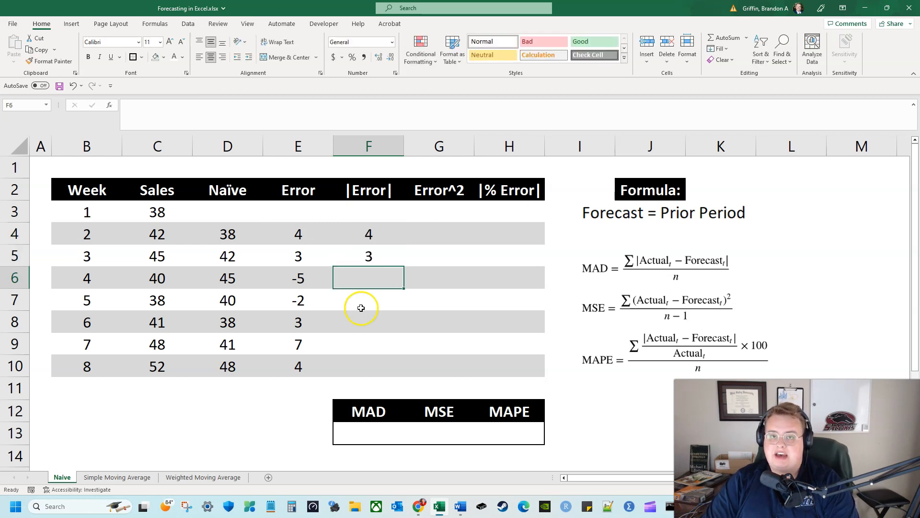
# Enter the absolute errors 5, 2, 3, 7 and 4 for weeks 4 to 8 in F6:F10
pyautogui.write('5')
pyautogui.press('Return')
pyautogui.write('2')
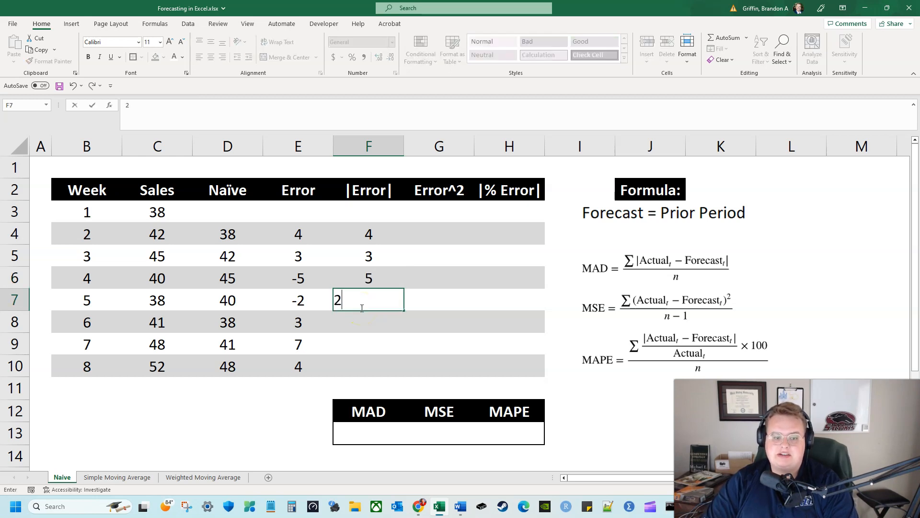
pyautogui.press('Return')
pyautogui.write('3')
pyautogui.press('Return')
pyautogui.write('7')
pyautogui.press('Return')
pyautogui.write('4')
pyautogui.press('Return')
# Square the week 2 error in G4 with the formula =E4^2
pyautogui.press('Up')
pyautogui.press('Up')
pyautogui.press('Up')
pyautogui.press('Up')
pyautogui.press('Up')
pyautogui.press('Up')
pyautogui.press('Right')
pyautogui.press('Up')
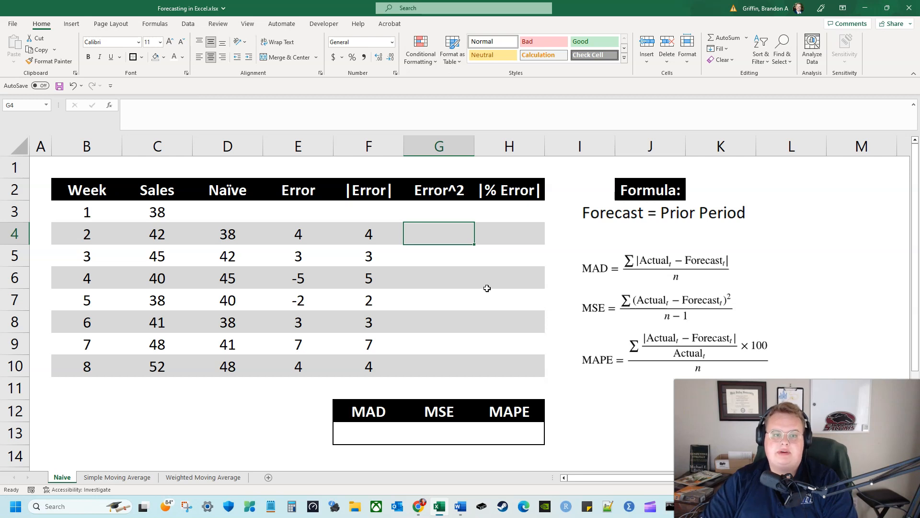
pyautogui.press('Left')
pyautogui.press('Left')
pyautogui.press('Down')
pyautogui.press('Up')
pyautogui.press('Right')
pyautogui.press('Right')
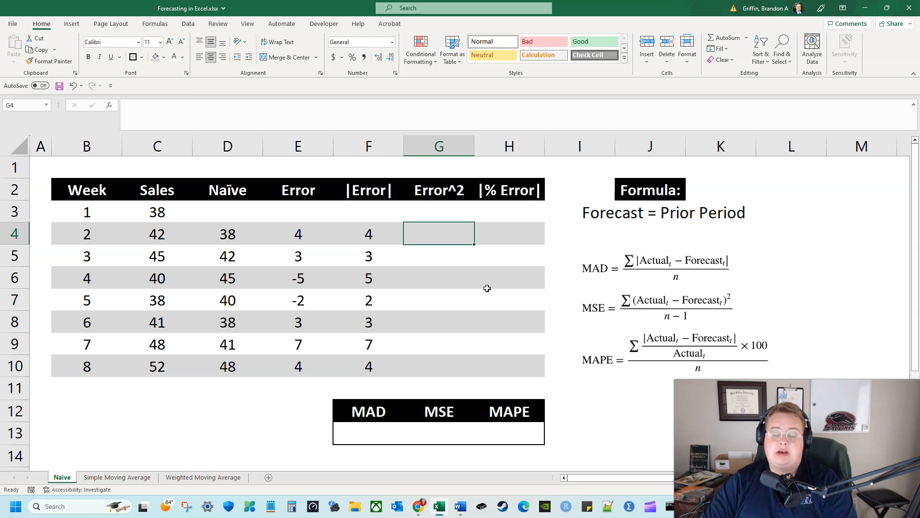
pyautogui.write('=')
pyautogui.press('Left')
pyautogui.press('Left')
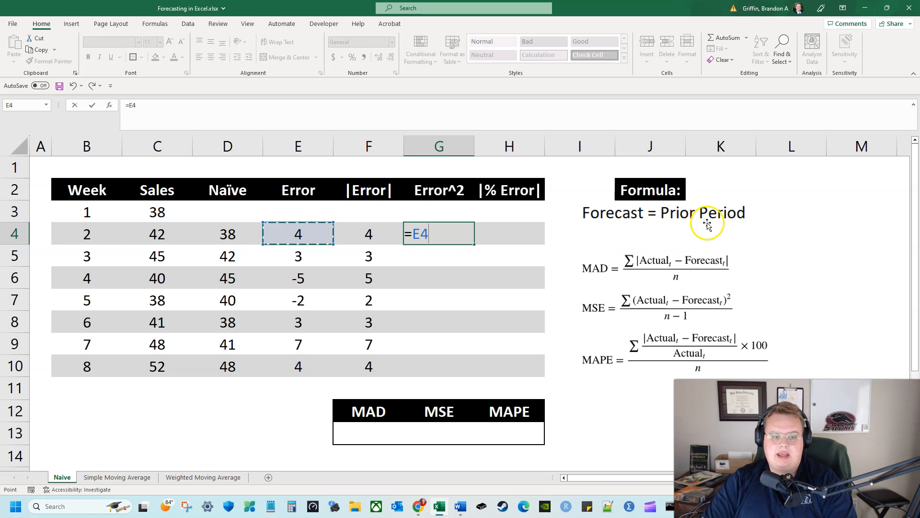
pyautogui.write('^2')
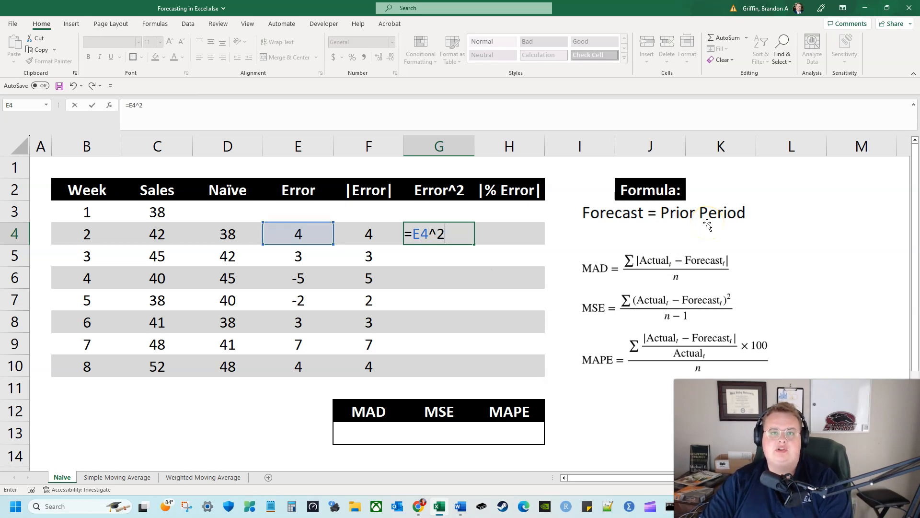
pyautogui.press('Return')
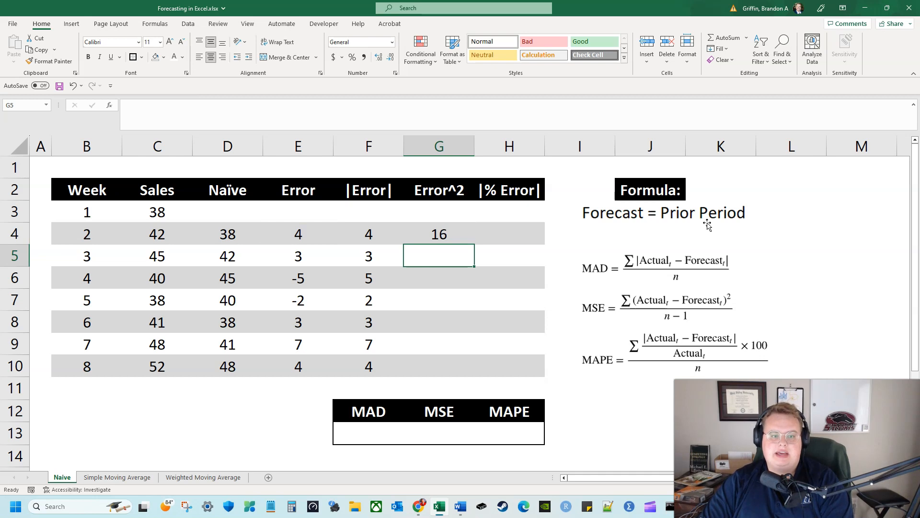
pyautogui.press('Up')
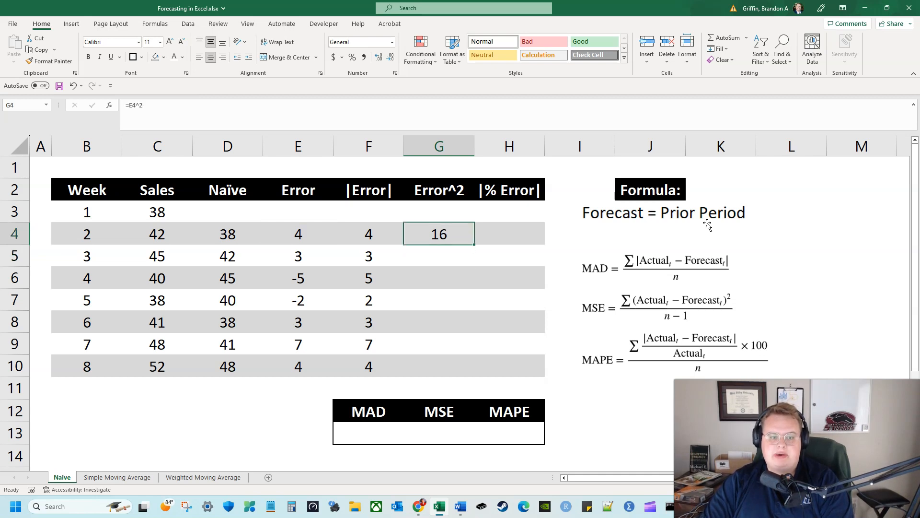
pyautogui.press('Down')
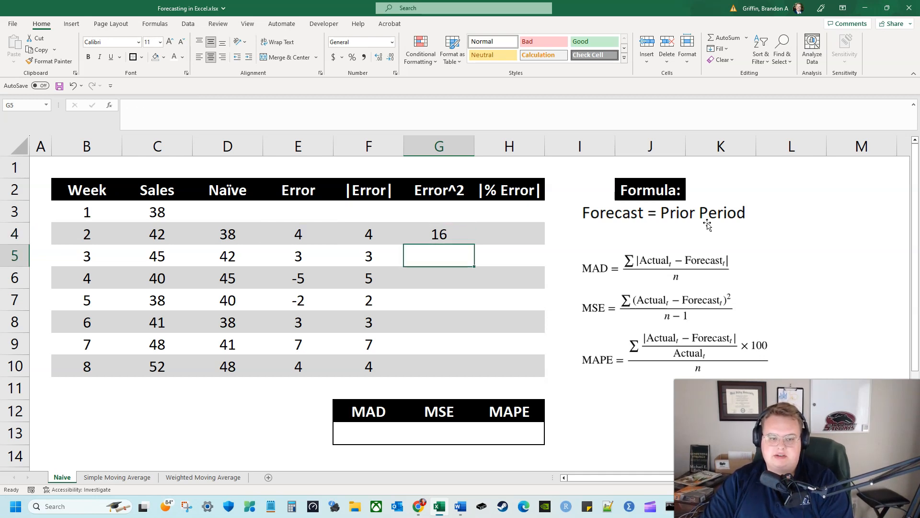
# Enter the squared errors 9, 25, 4, 9, 49 and 16 for weeks 3 to 8 in G5:G10
pyautogui.write('9')
pyautogui.press('Return')
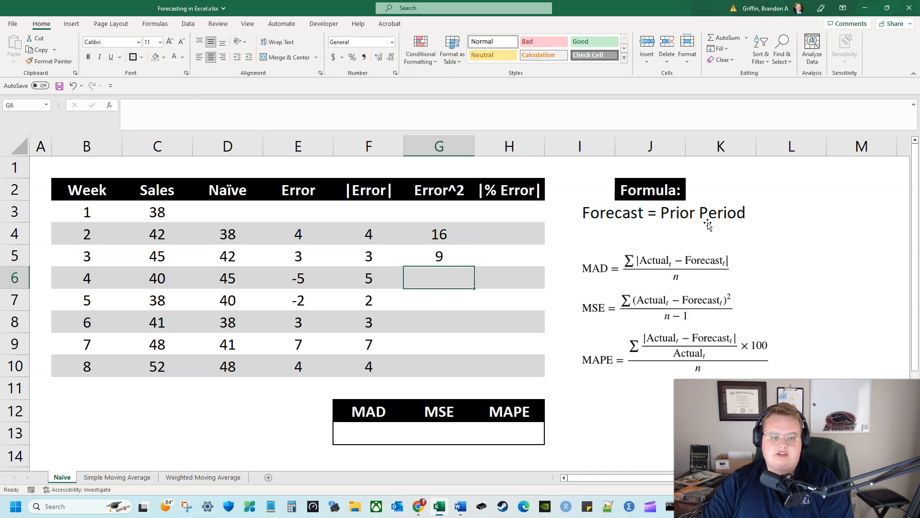
pyautogui.write('25')
pyautogui.press('Return')
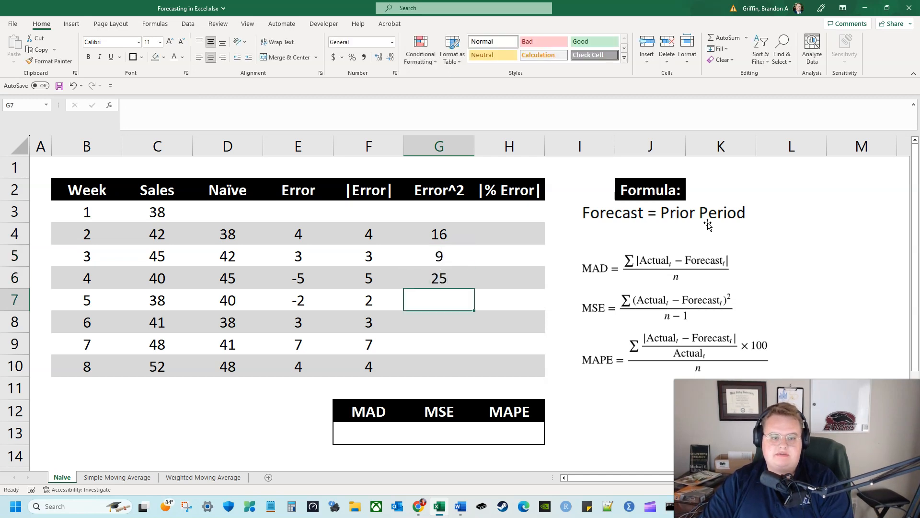
pyautogui.write('4')
pyautogui.press('Return')
pyautogui.write('9')
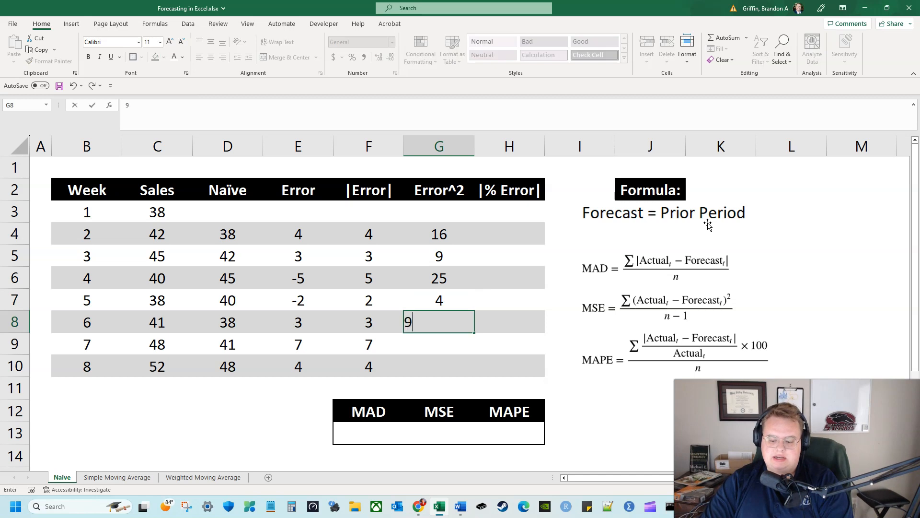
pyautogui.press('Return')
pyautogui.write('49')
pyautogui.press('Return')
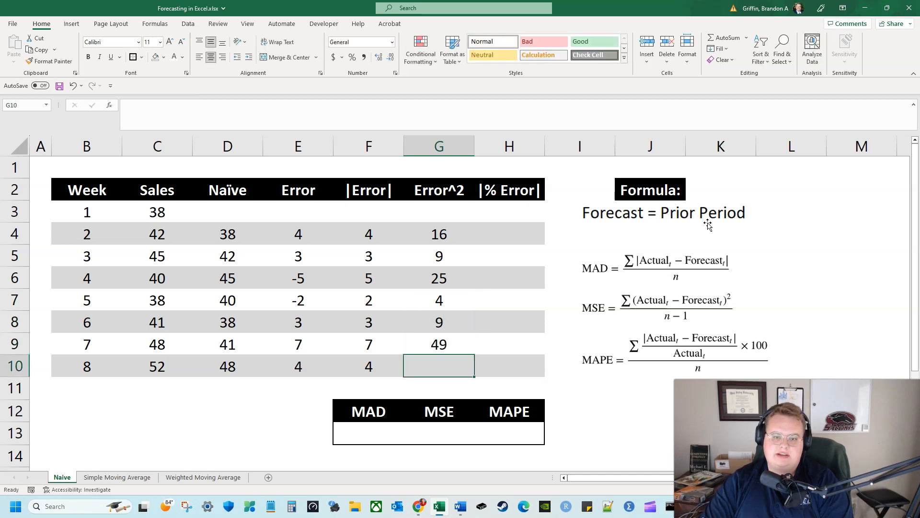
pyautogui.write('16')
pyautogui.press('Tab')
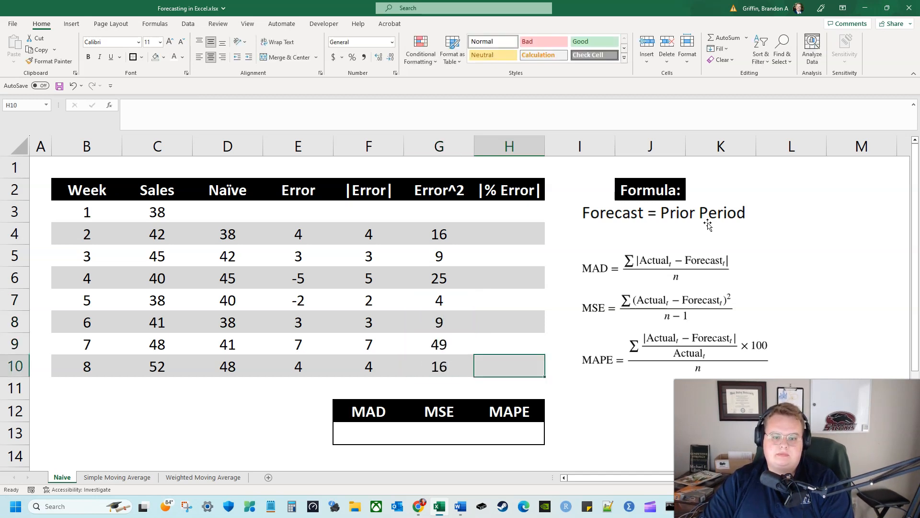
pyautogui.press('Up')
pyautogui.press('Up')
pyautogui.press('Up')
pyautogui.press('Up')
pyautogui.press('Up')
pyautogui.press('Up')
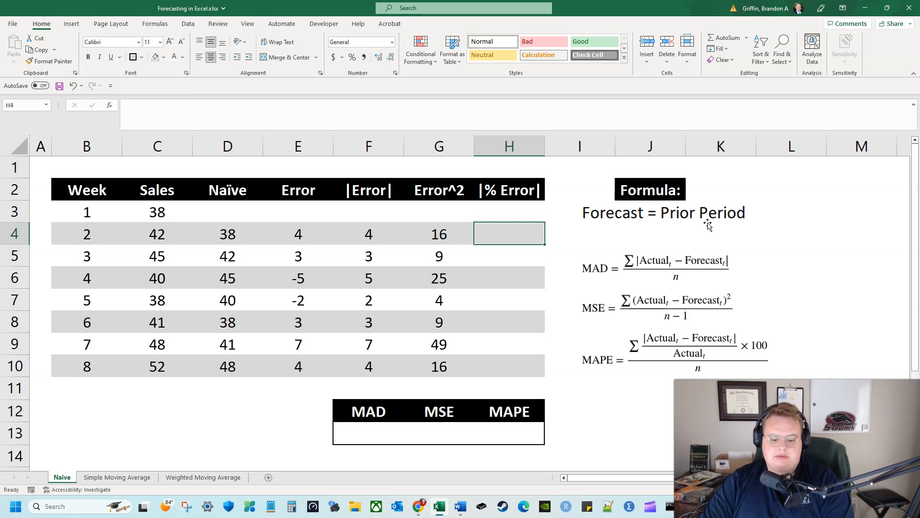
pyautogui.write('=')
pyautogui.press('Left')
pyautogui.press('Left')
pyautogui.press('Left')
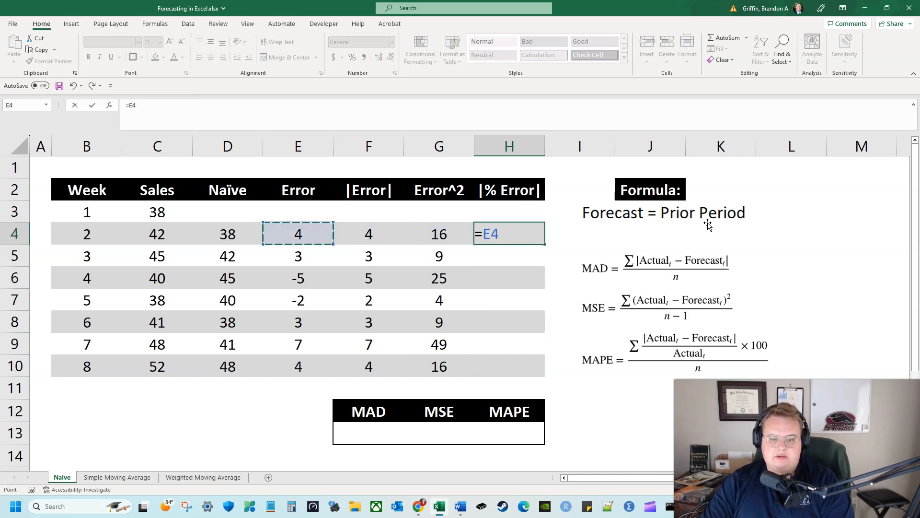
pyautogui.write('^')
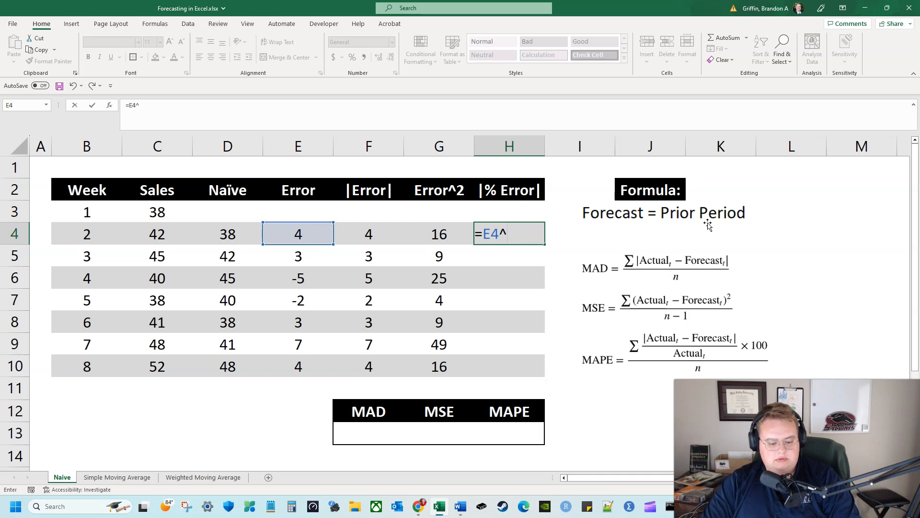
pyautogui.write('2')
pyautogui.press('Return')
pyautogui.click(542, 239)
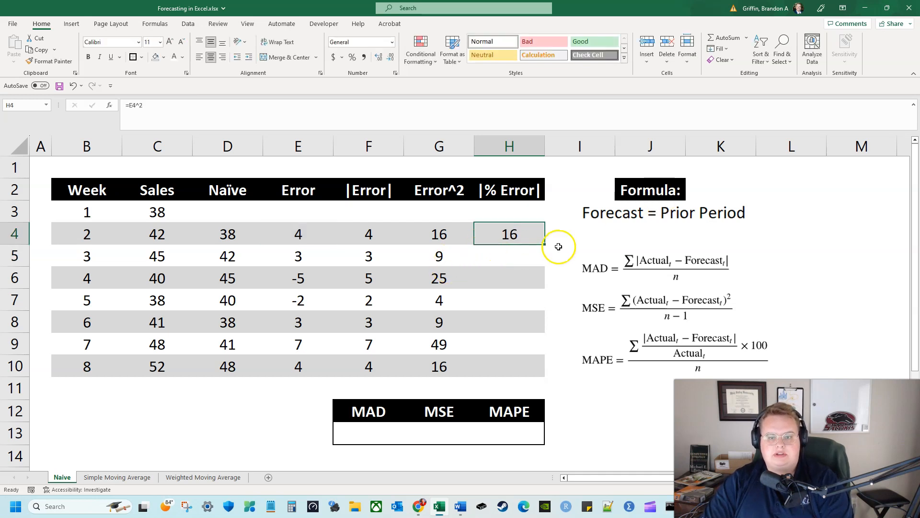
pyautogui.doubleClick(545, 244)
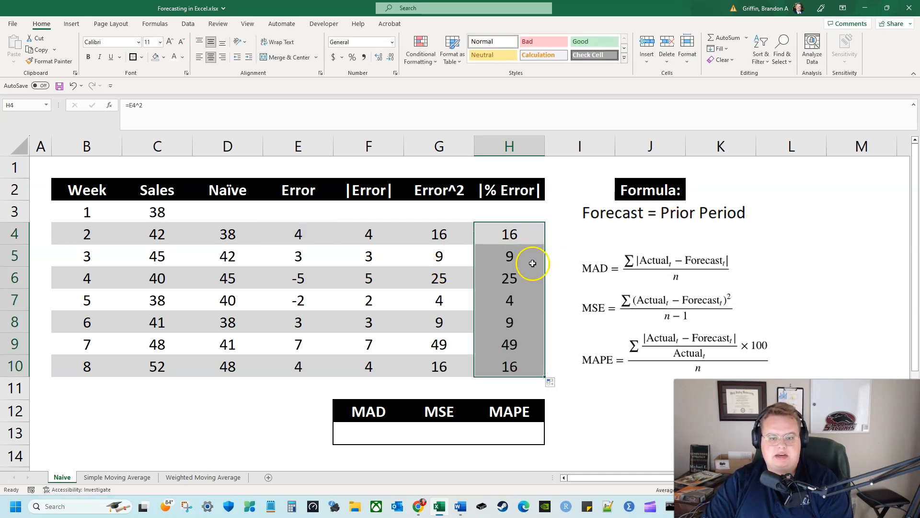
pyautogui.hotkey('ctrl', 'z')
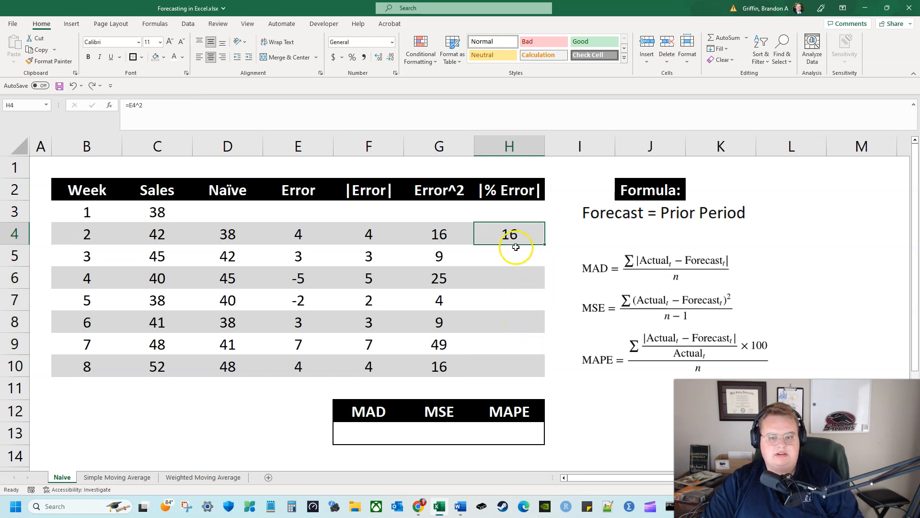
pyautogui.hotkey('ctrl', 'z')
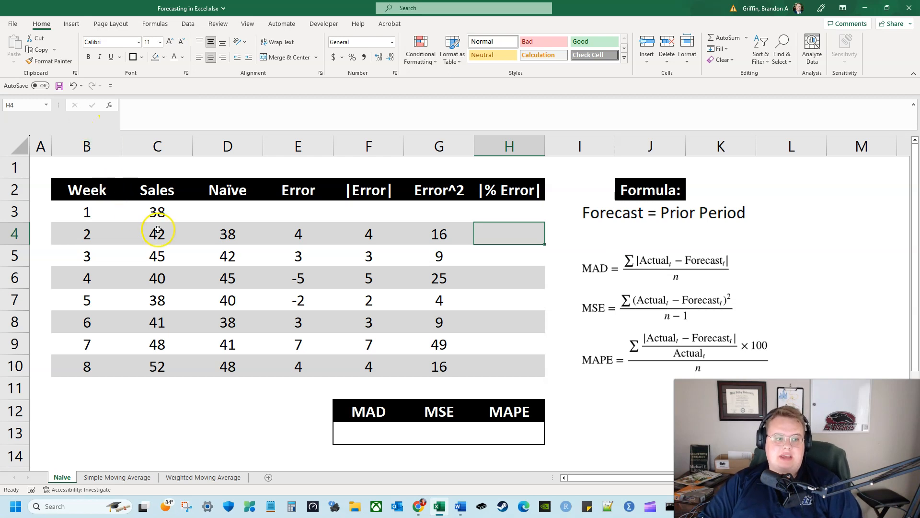
# Calculate the week 2 absolute percentage error in H4 with the formula =F4/C4
pyautogui.click(383, 235)
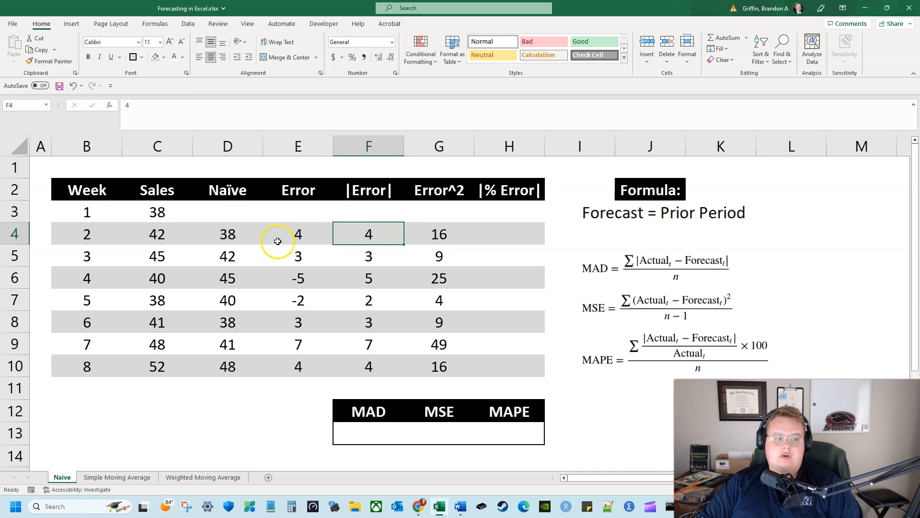
pyautogui.click(177, 233)
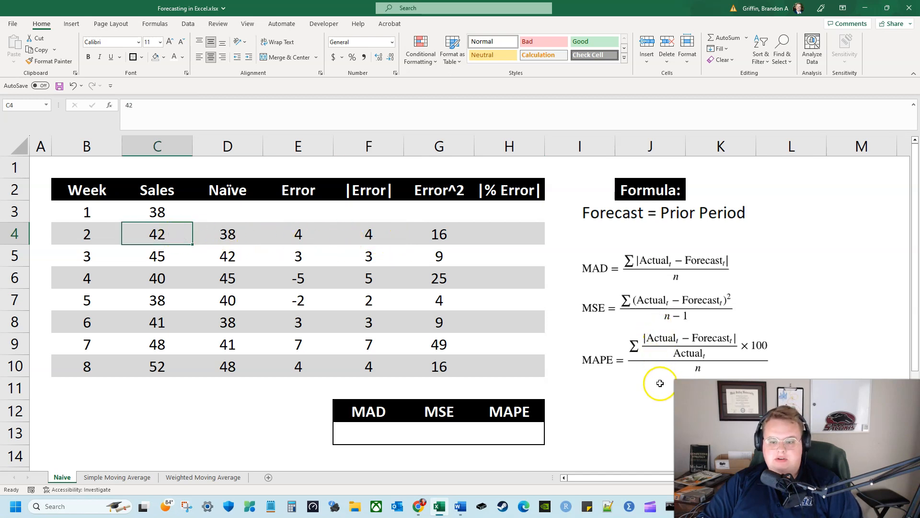
pyautogui.click(666, 392)
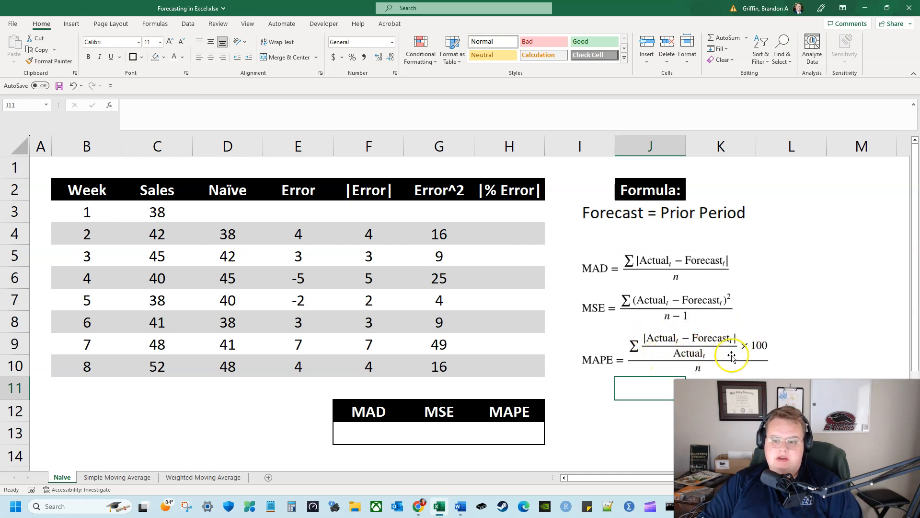
pyautogui.click(529, 231)
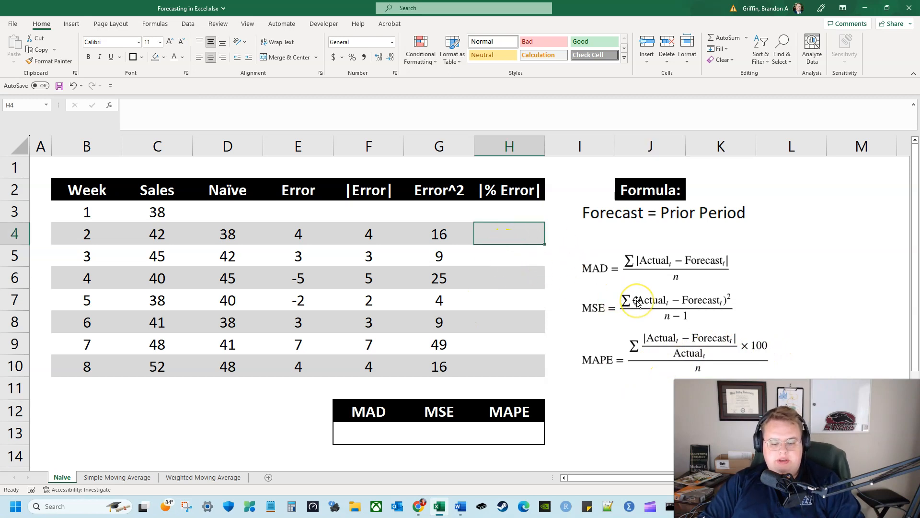
pyautogui.write('=')
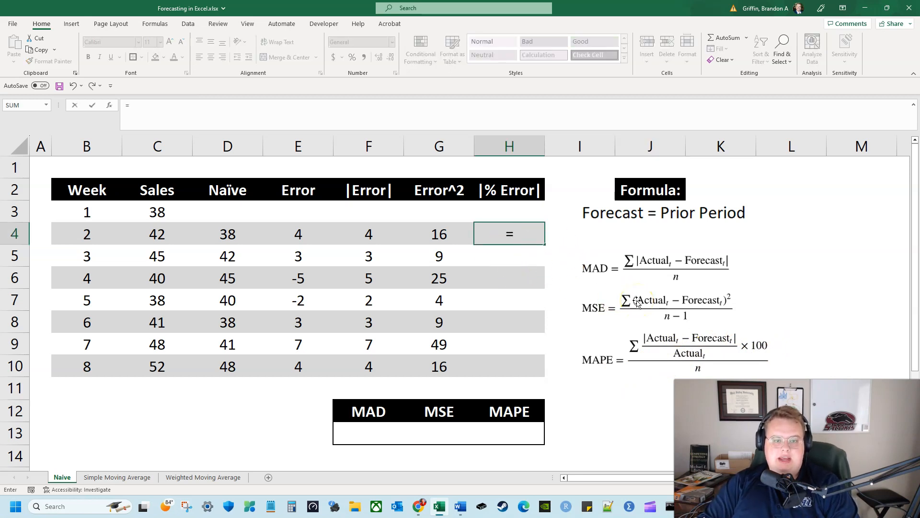
pyautogui.press('Left')
pyautogui.press('Left')
pyautogui.write('/')
pyautogui.press('Left')
pyautogui.press('Left')
pyautogui.press('Left')
pyautogui.press('Left')
pyautogui.press('Left')
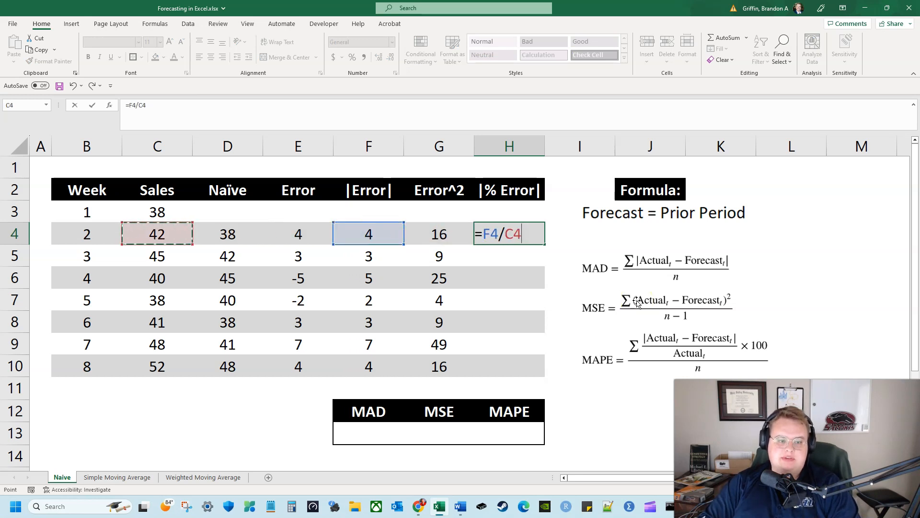
pyautogui.press('Return')
pyautogui.press('Up')
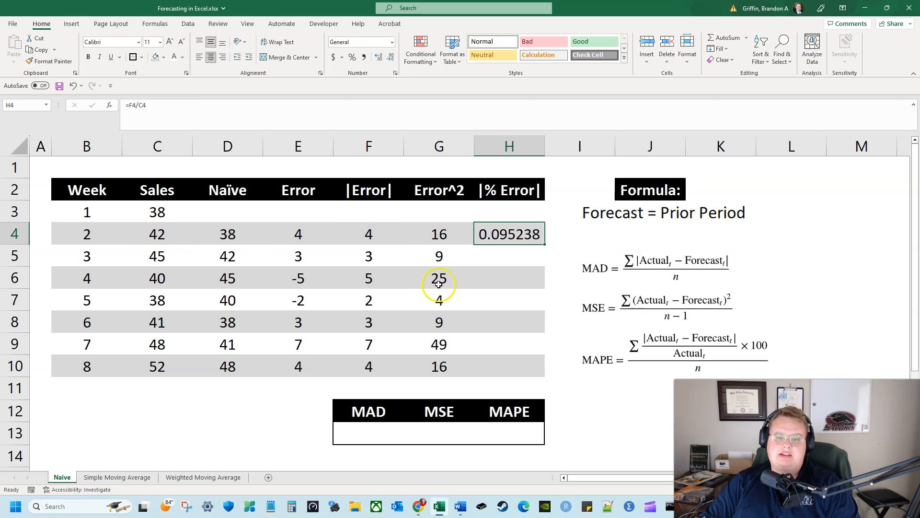
# Calculate the week 3 absolute percentage error in H5 with the formula =F5/C5
pyautogui.click(527, 241)
pyautogui.press('Down')
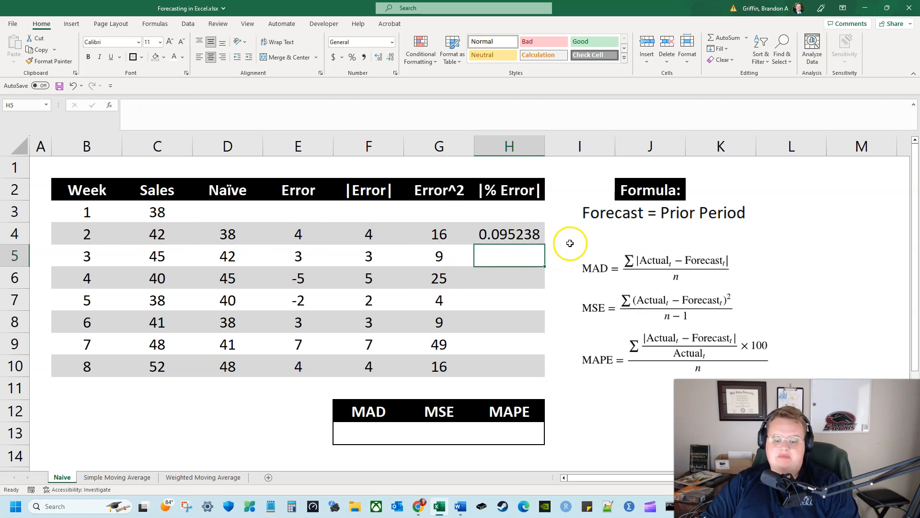
pyautogui.write('=')
pyautogui.press('Left')
pyautogui.press('Left')
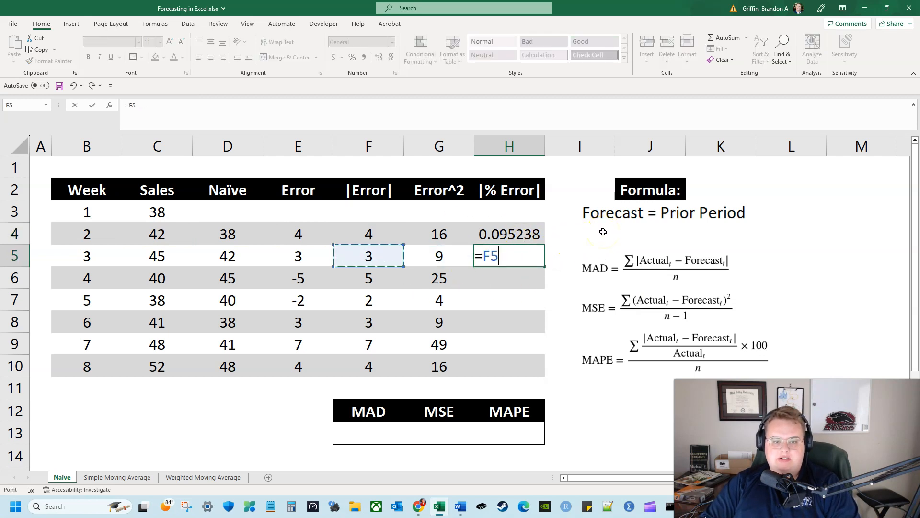
pyautogui.write('/')
pyautogui.press('Left')
pyautogui.press('Left')
pyautogui.press('Left')
pyautogui.press('Left')
pyautogui.press('Left')
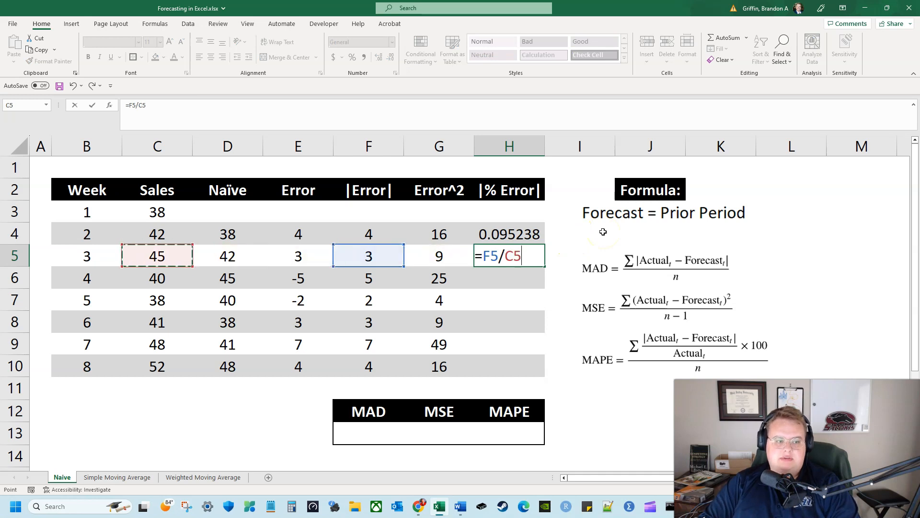
pyautogui.press('Return')
# Calculate the week 4 absolute percentage error in H6 by dividing the absolute error F6 by the sales in C6
pyautogui.write('=')
pyautogui.press('Left')
pyautogui.press('Left')
pyautogui.write('/')
pyautogui.press('Left')
pyautogui.press('Left')
# Calculate the week 5 absolute percentage error in H7 with the formula =F7/C7
pyautogui.press('Left')
pyautogui.press('Left')
pyautogui.press('Left')
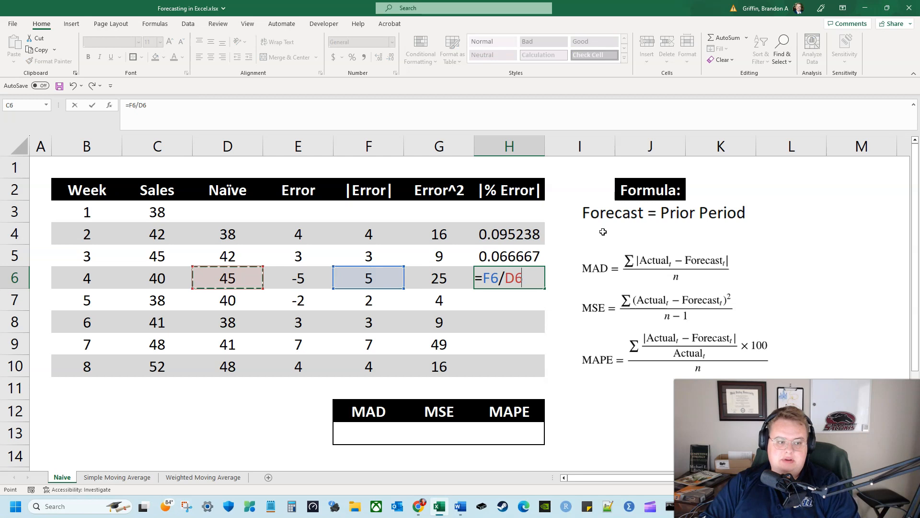
pyautogui.press('Return')
pyautogui.write('=')
pyautogui.press('Left')
pyautogui.press('Left')
pyautogui.write('/')
# Calculate the week 6 absolute percentage error in H8 by dividing the absolute error F8 by the sales in C8
pyautogui.press('Left')
pyautogui.press('Left')
pyautogui.press('Left')
pyautogui.press('Left')
pyautogui.press('Left')
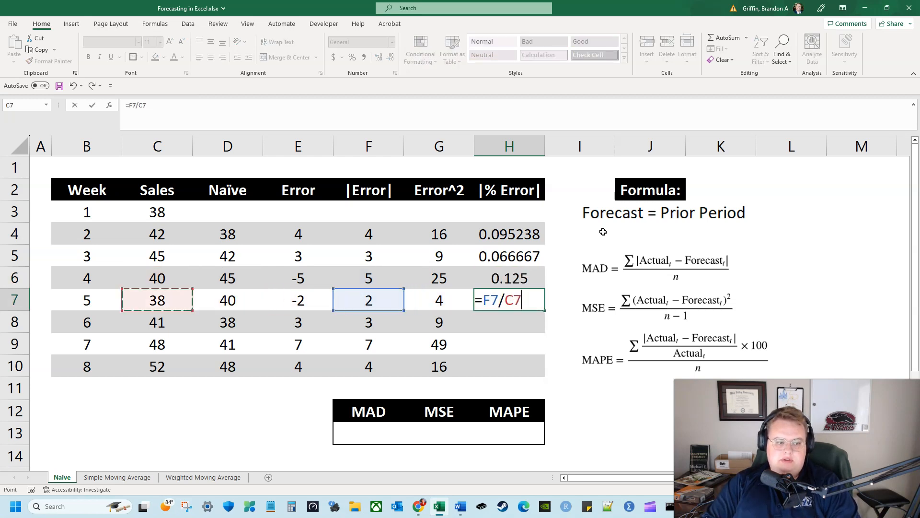
pyautogui.press('Return')
pyautogui.write('=')
pyautogui.press('Left')
pyautogui.press('Left')
pyautogui.write('/')
pyautogui.press('Left')
pyautogui.press('Left')
pyautogui.press('Left')
pyautogui.press('Left')
pyautogui.press('Return')
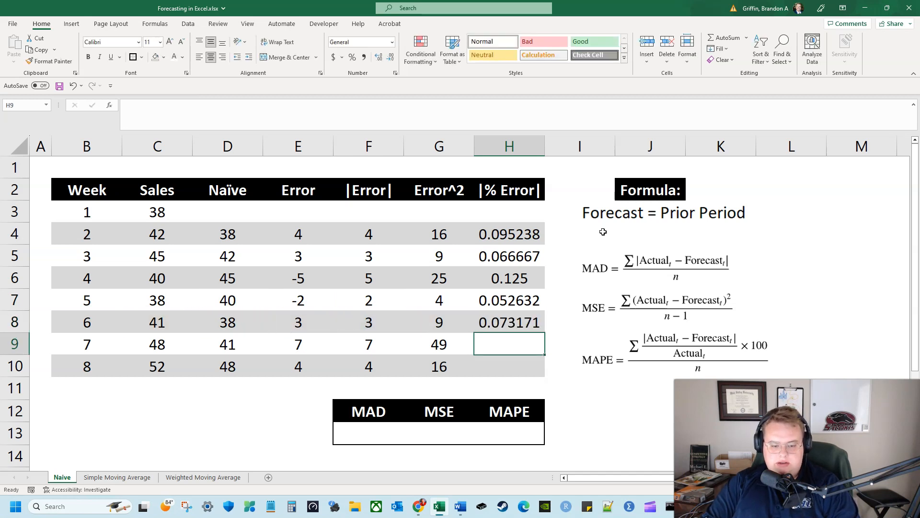
# Calculate the week 7 absolute percentage error in H9 by dividing the absolute error F9 by the sales in C9
pyautogui.write('=')
pyautogui.press('Left')
pyautogui.press('Left')
pyautogui.write('/')
pyautogui.press('Left')
pyautogui.press('Left')
pyautogui.press('Left')
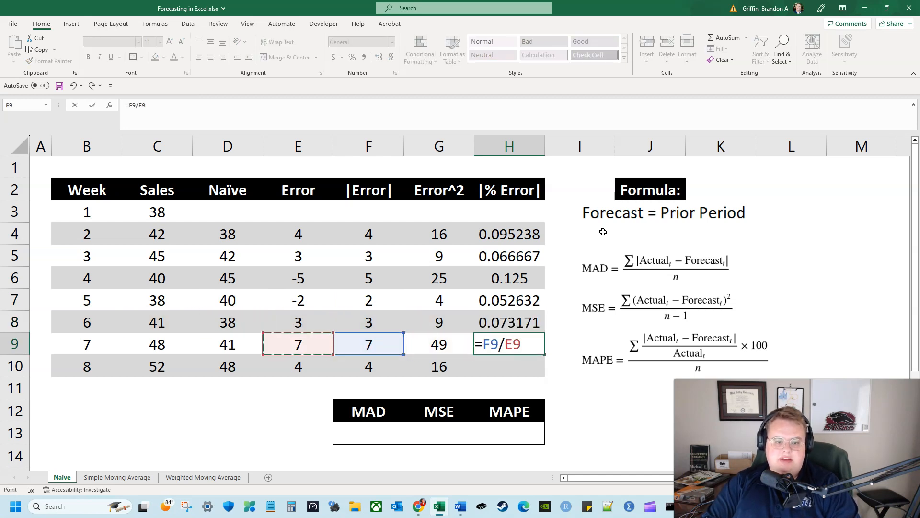
# Calculate the week 8 absolute percentage error in H10 with the formula =F10/C10
pyautogui.press('Left')
pyautogui.press('Left')
pyautogui.press('Return')
pyautogui.write('=')
pyautogui.press('Left')
pyautogui.press('Left')
pyautogui.write('/')
pyautogui.press('Left')
pyautogui.press('Left')
pyautogui.press('Left')
pyautogui.press('Left')
pyautogui.press('Left')
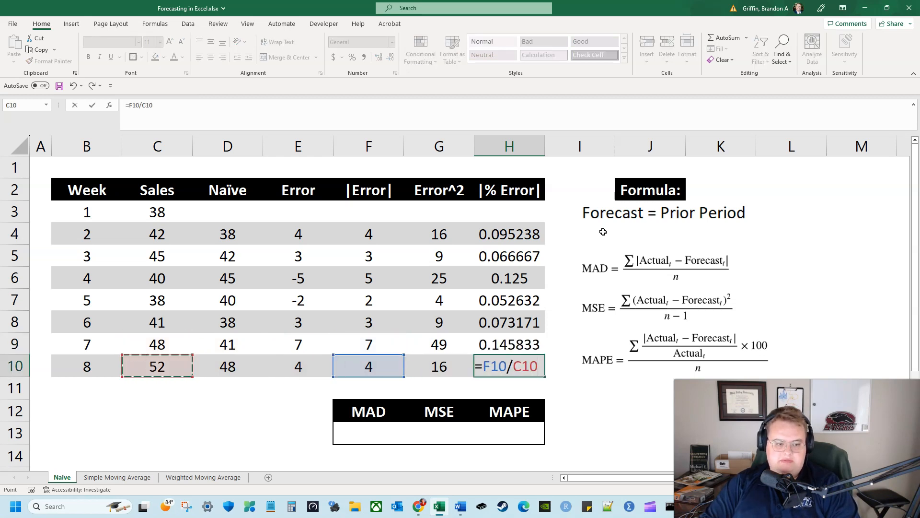
pyautogui.press('Return')
# Reduce the percentage errors in H4:H10 to two decimal places
pyautogui.moveTo(520, 234); pyautogui.dragTo(531, 372)
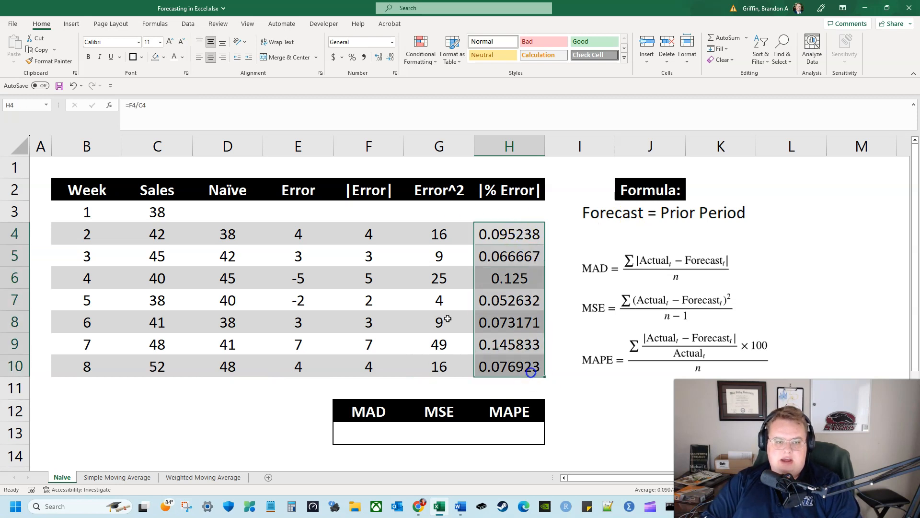
pyautogui.click(392, 58)
pyautogui.click(392, 58)
pyautogui.click(395, 58)
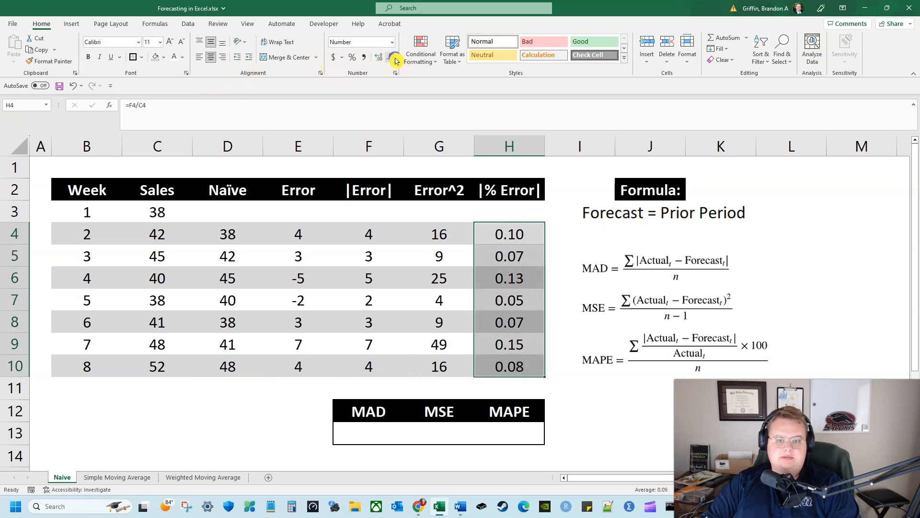
pyautogui.click(370, 386)
pyautogui.click(454, 389)
pyautogui.click(496, 390)
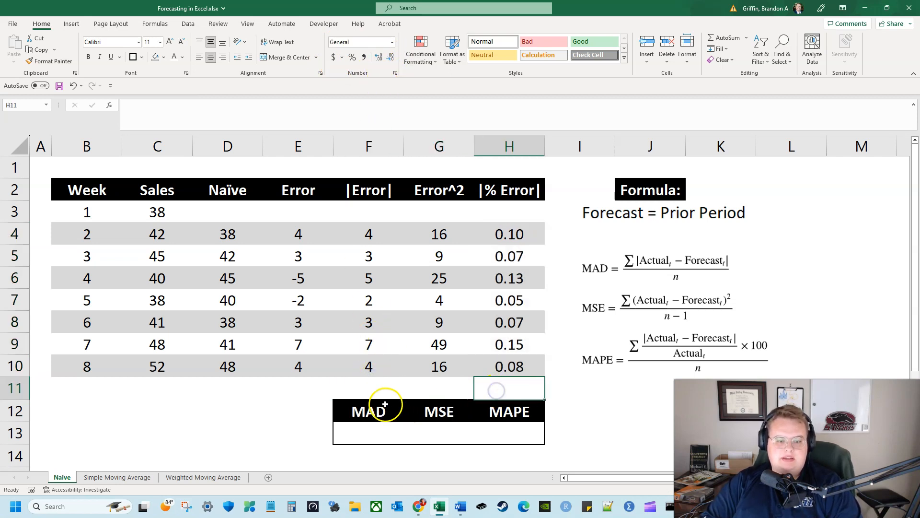
pyautogui.moveTo(378, 411); pyautogui.dragTo(467, 403)
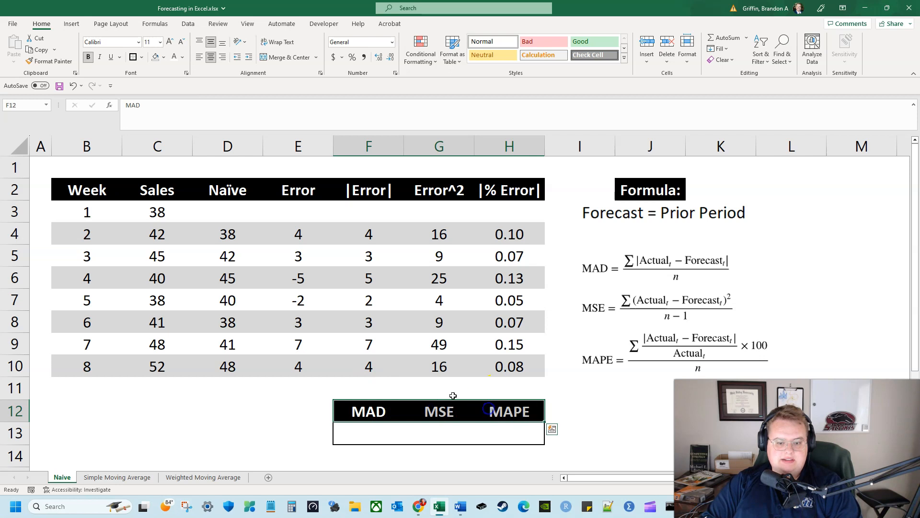
# Total the absolute errors in F11 with the formula =SUM(F4:F10)
pyautogui.click(386, 383)
pyautogui.write('=sum(')
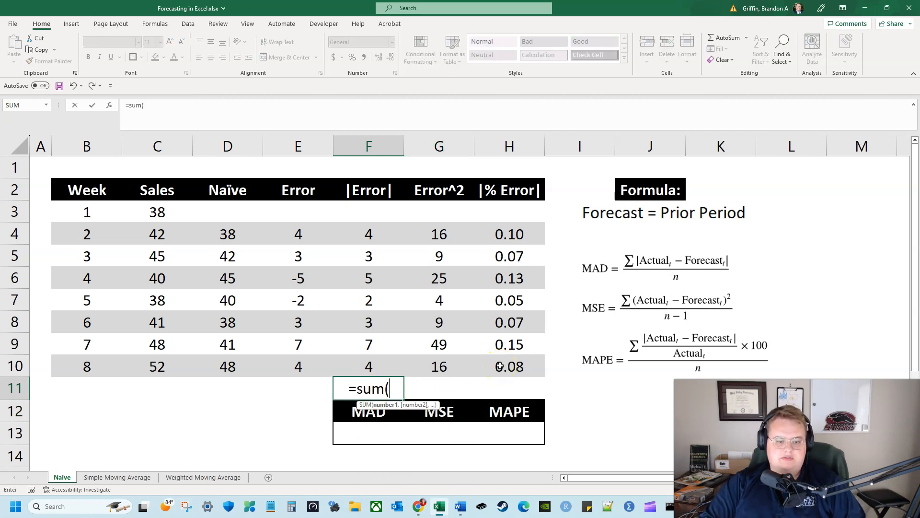
pyautogui.moveTo(368, 366); pyautogui.dragTo(368, 233)
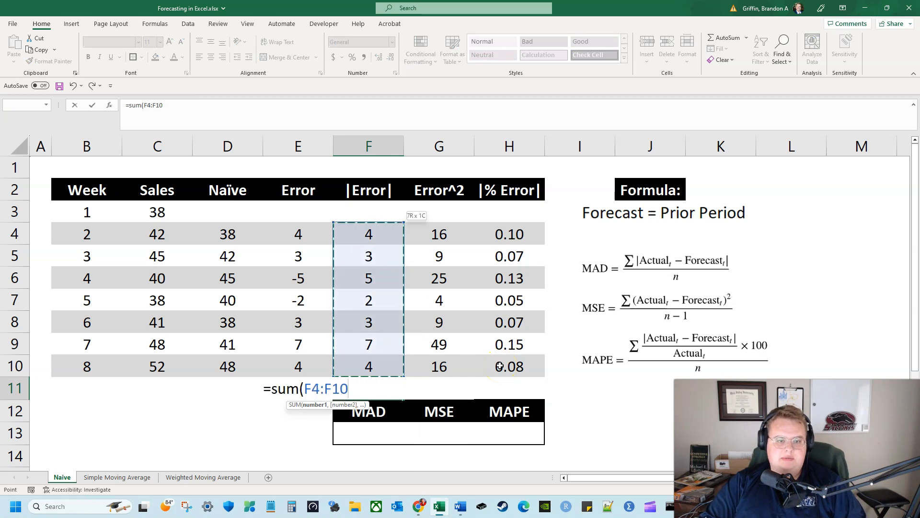
pyautogui.press('Return')
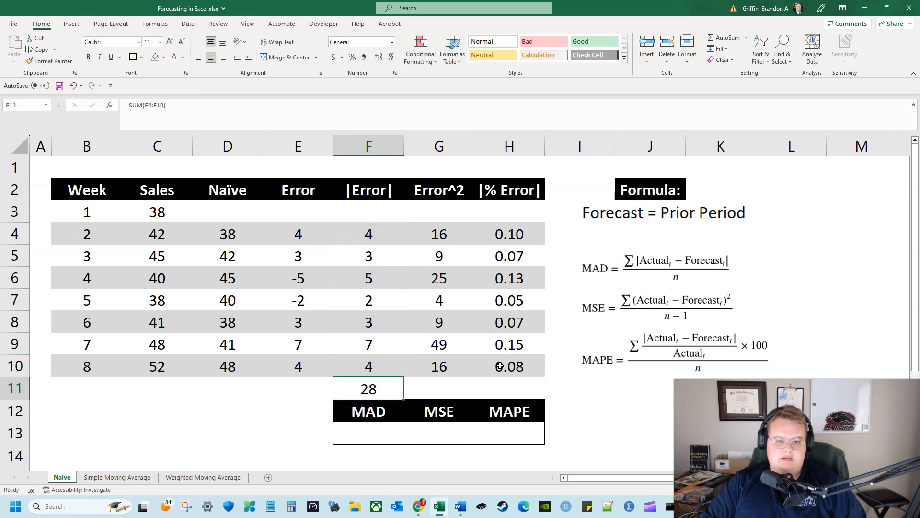
# Copy the total formula from F11 across to G11 and H11 for the squared and percentage errors
pyautogui.hotkey('ctrl', 'c')
pyautogui.press('Right')
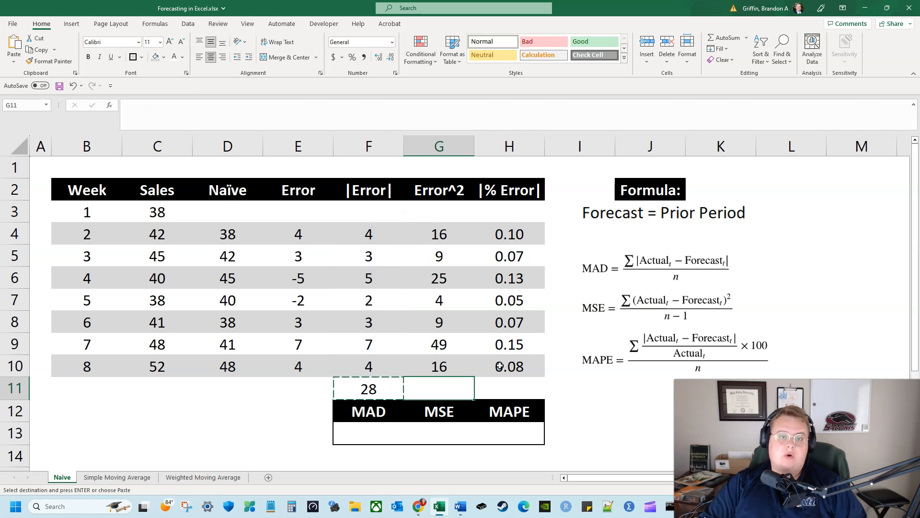
pyautogui.press('Return')
pyautogui.hotkey('ctrl', 'c')
pyautogui.press('Right')
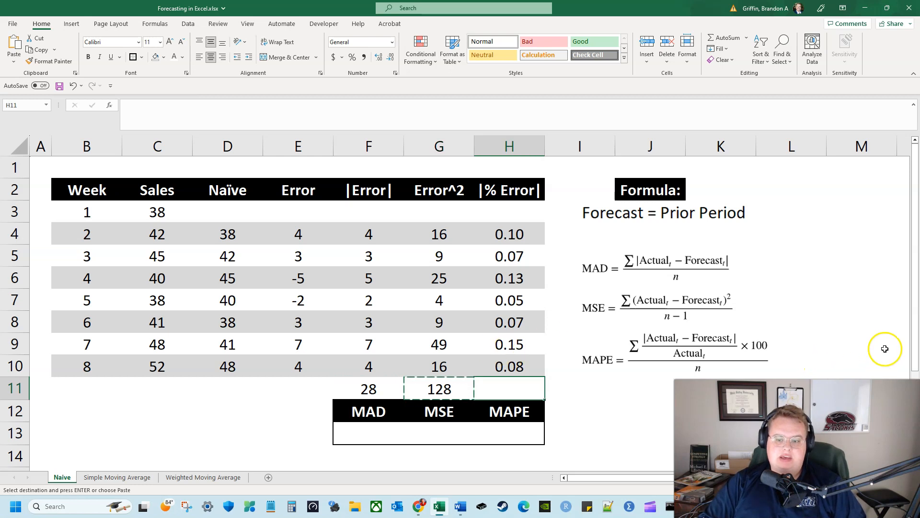
pyautogui.press('Return')
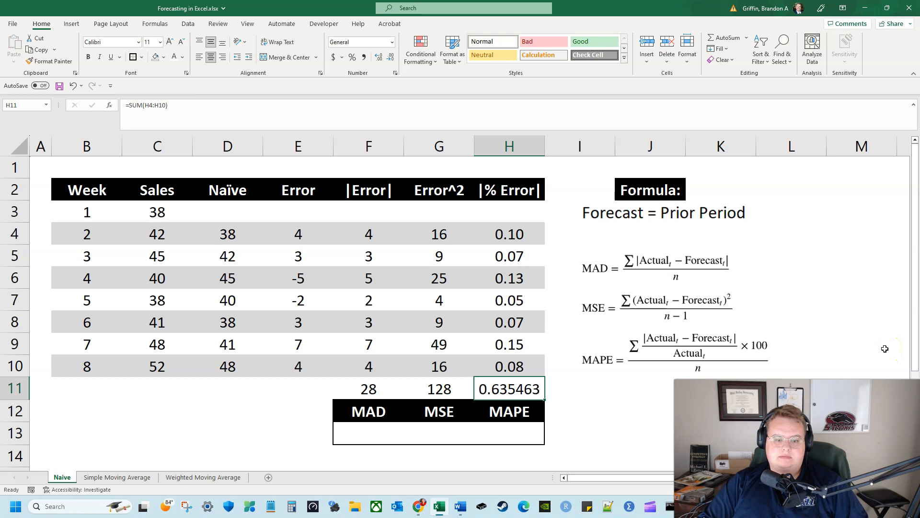
# Calculate the MAD in F13 with the formula =F11/7
pyautogui.press('Left')
pyautogui.press('Left')
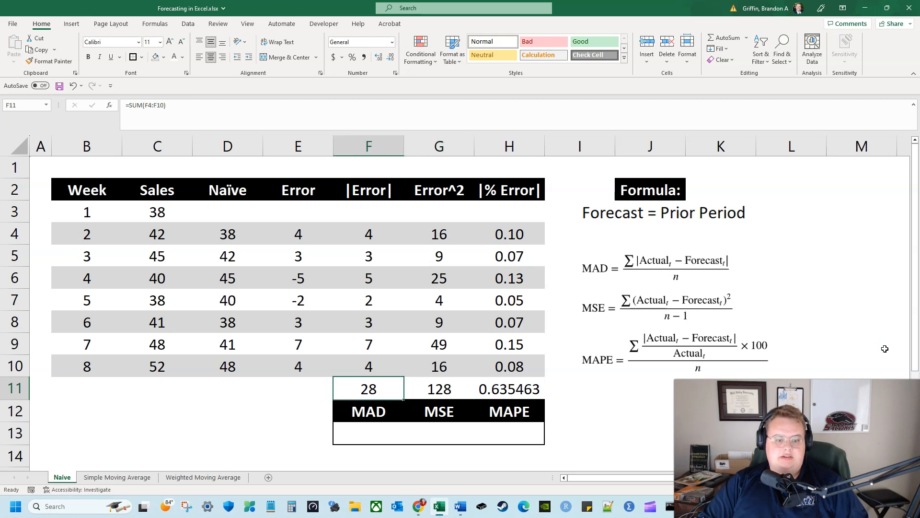
pyautogui.press('Down')
pyautogui.press('Down')
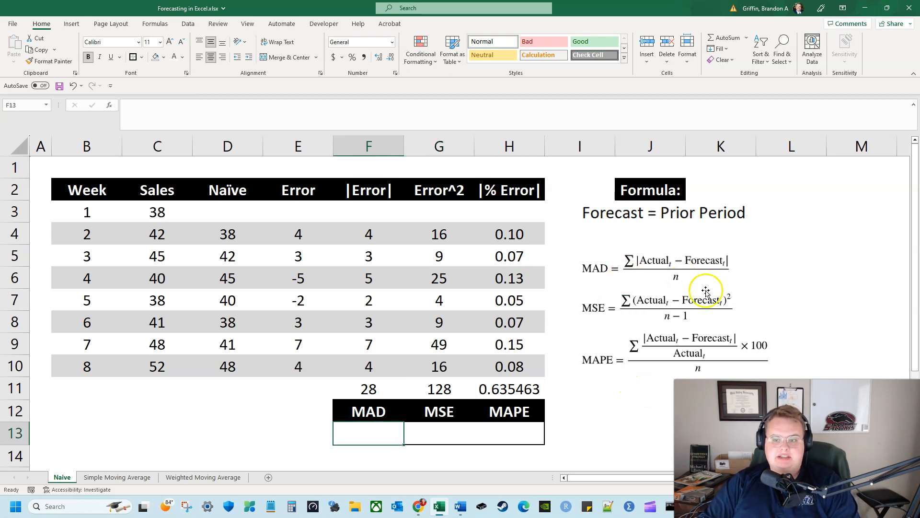
pyautogui.write('=')
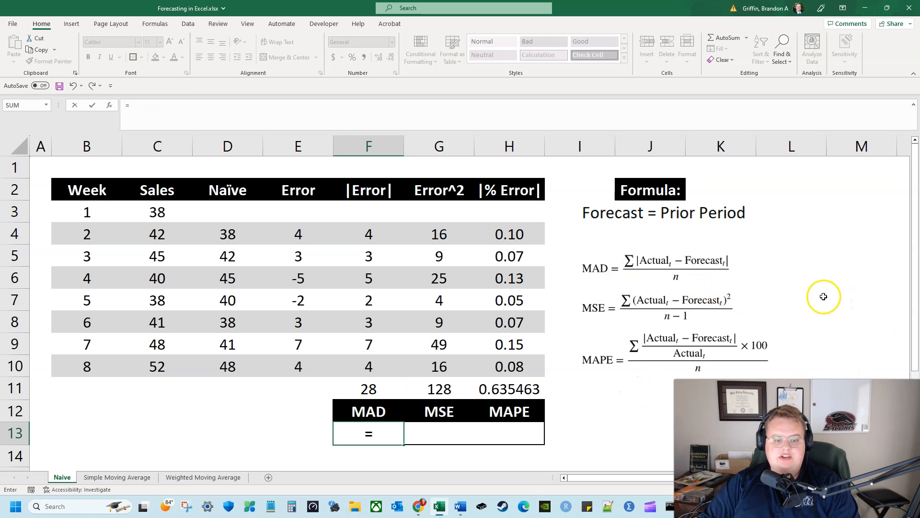
pyautogui.press('Up')
pyautogui.press('Up')
pyautogui.write('/')
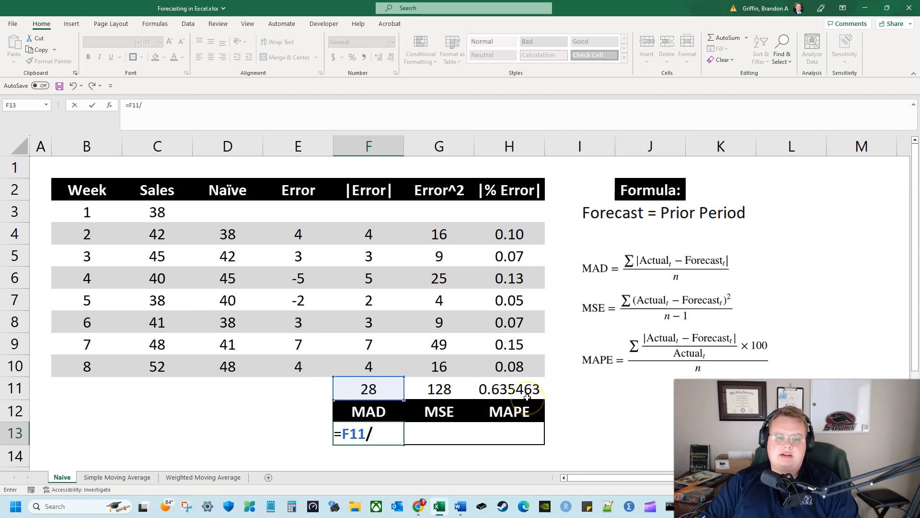
pyautogui.press('Return')
pyautogui.press('Up')
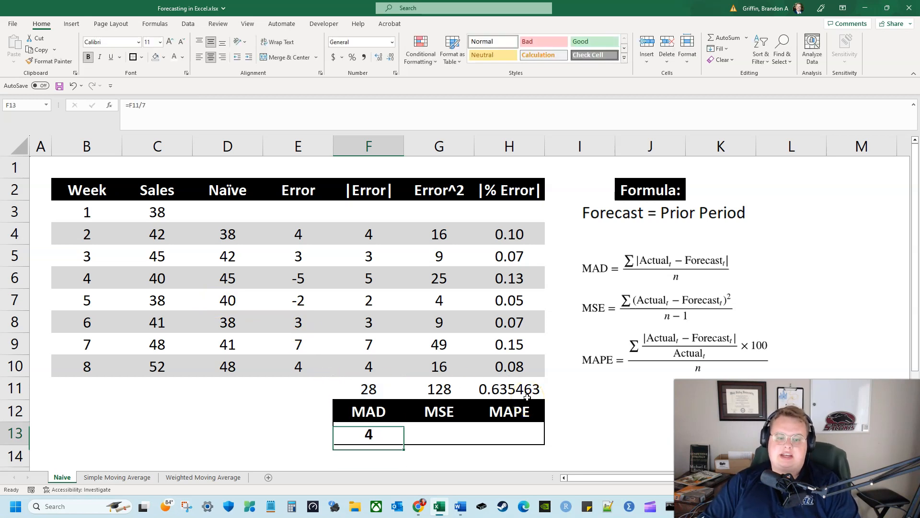
# Calculate the MSE in G13 with the formula =G11/6 and reduce it to two decimal places
pyautogui.press('Right')
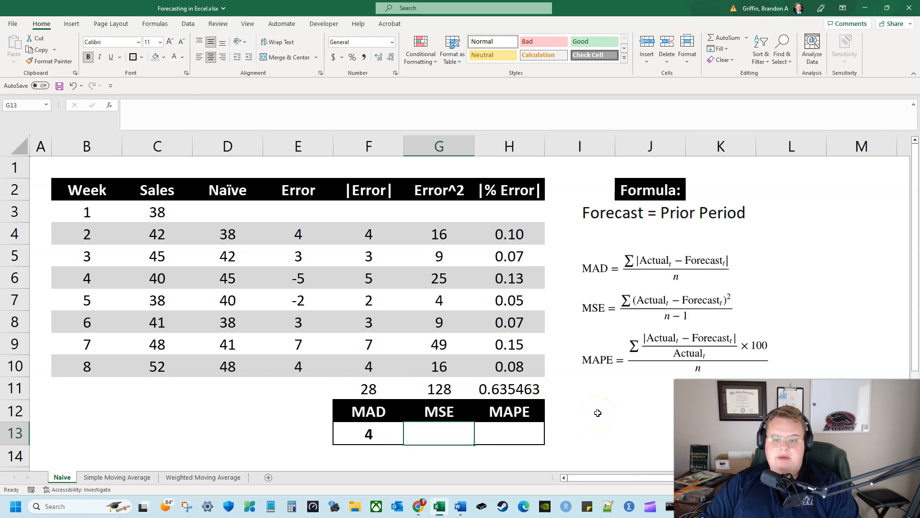
pyautogui.write('=')
pyautogui.press('Up')
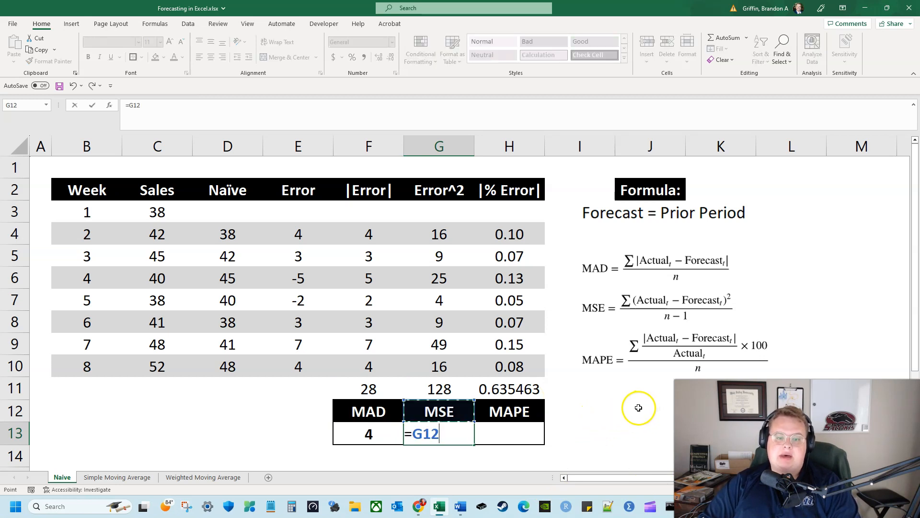
pyautogui.press('Up')
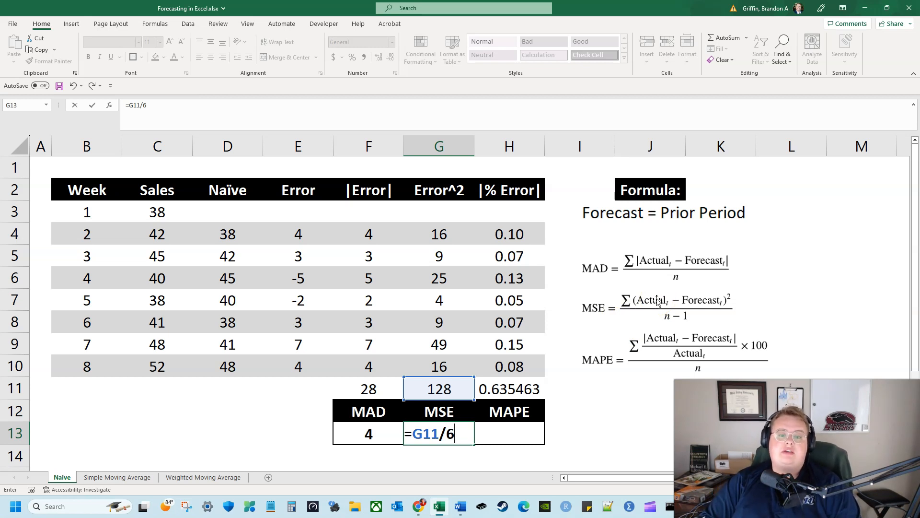
pyautogui.press('Return')
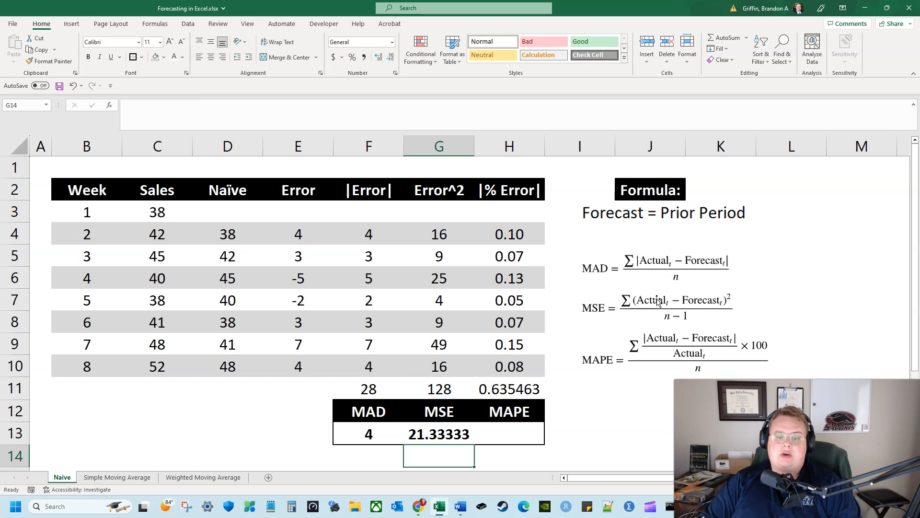
pyautogui.click(429, 427)
pyautogui.click(391, 58)
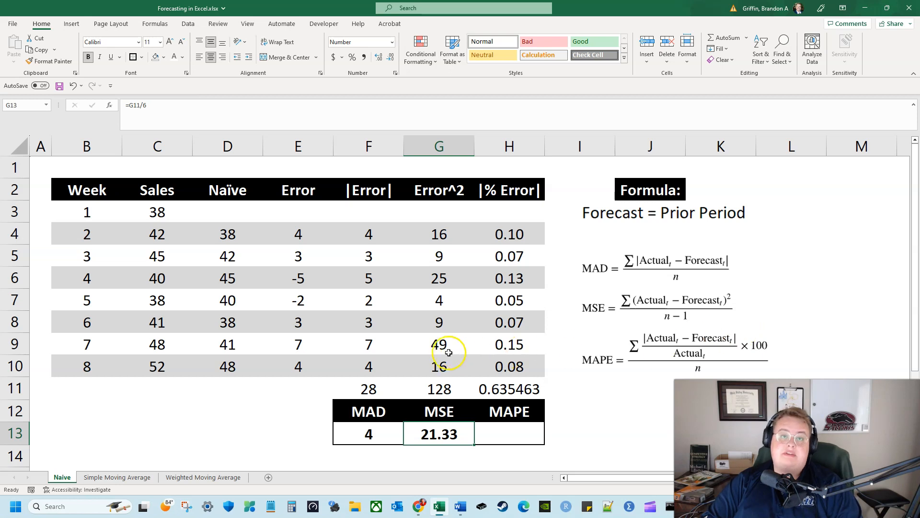
# Calculate the MAPE in H13 with the formula =H11/7
pyautogui.click(506, 427)
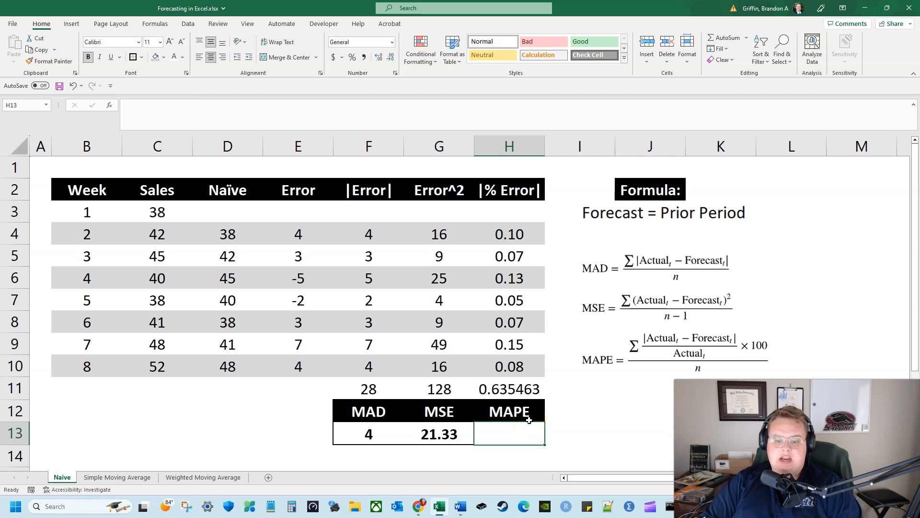
pyautogui.write('=')
pyautogui.press('Up')
pyautogui.press('Up')
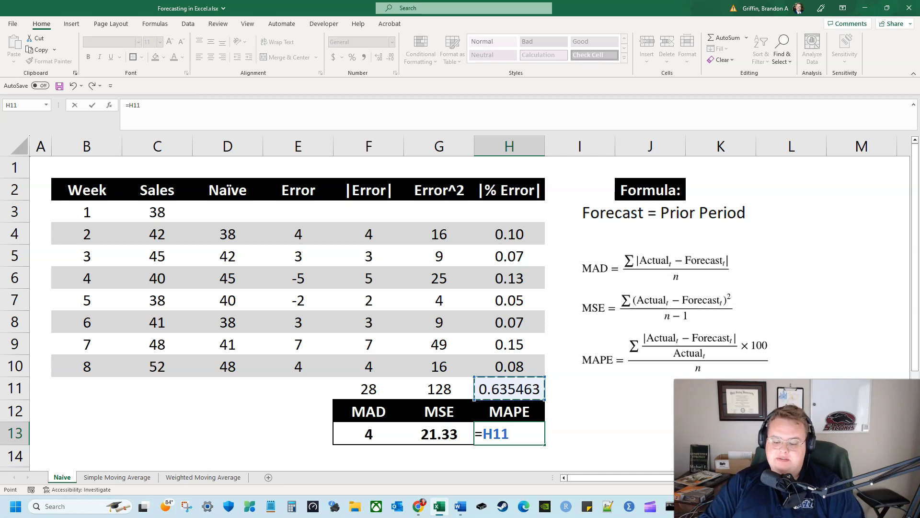
pyautogui.write('7')
pyautogui.press('Return')
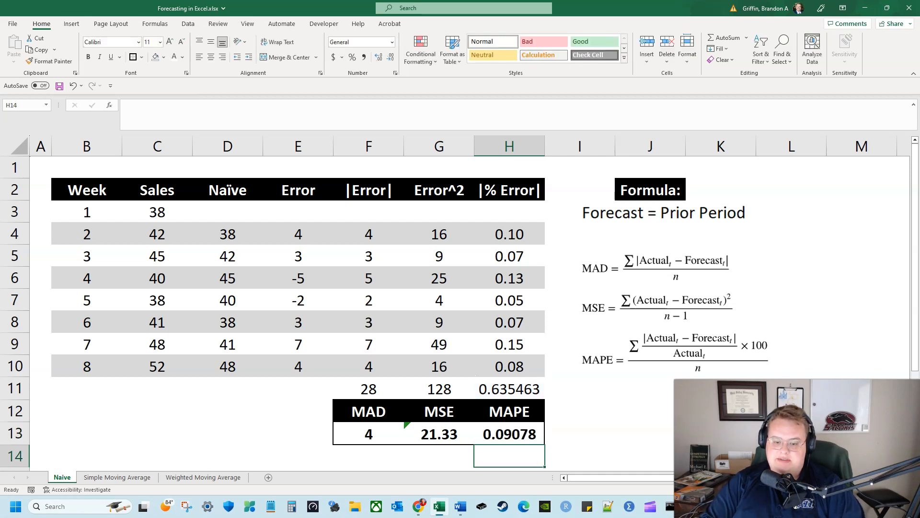
# Format the MAPE in H13 as a percentage with one decimal place
pyautogui.click(523, 434)
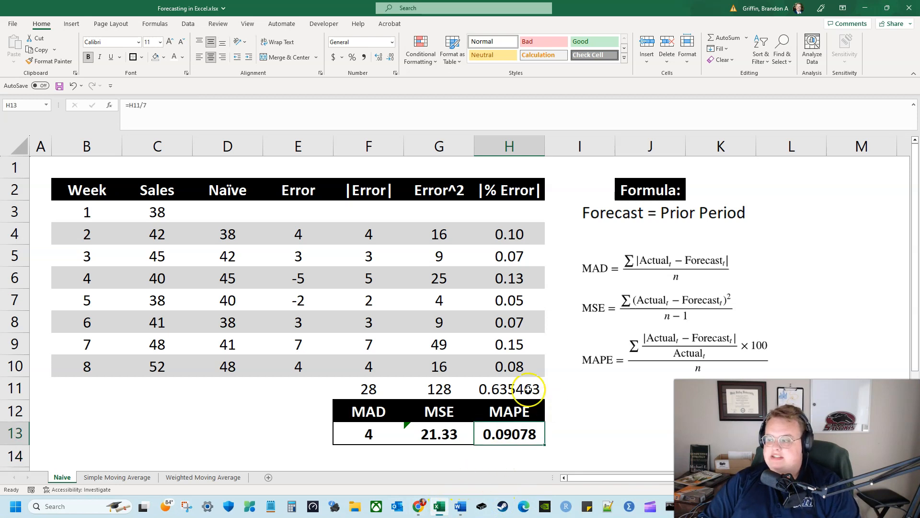
pyautogui.click(355, 60)
pyautogui.click(379, 58)
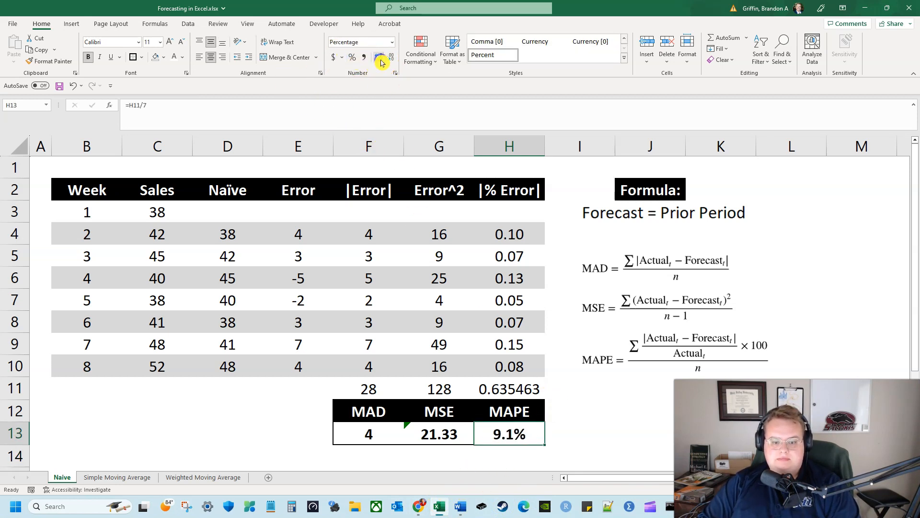
# Review the formulas behind the MAD, MSE and MAPE results in F13:H13
pyautogui.click(427, 433)
pyautogui.moveTo(400, 428)
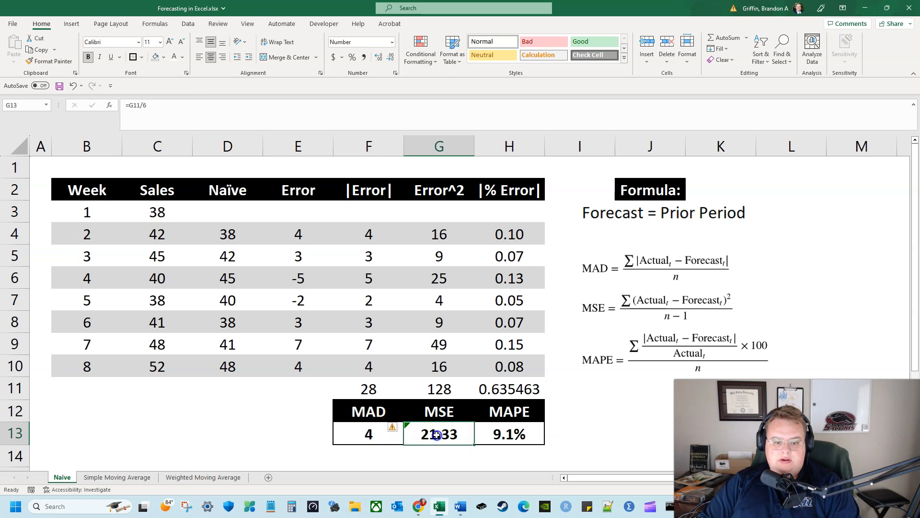
pyautogui.click(272, 109)
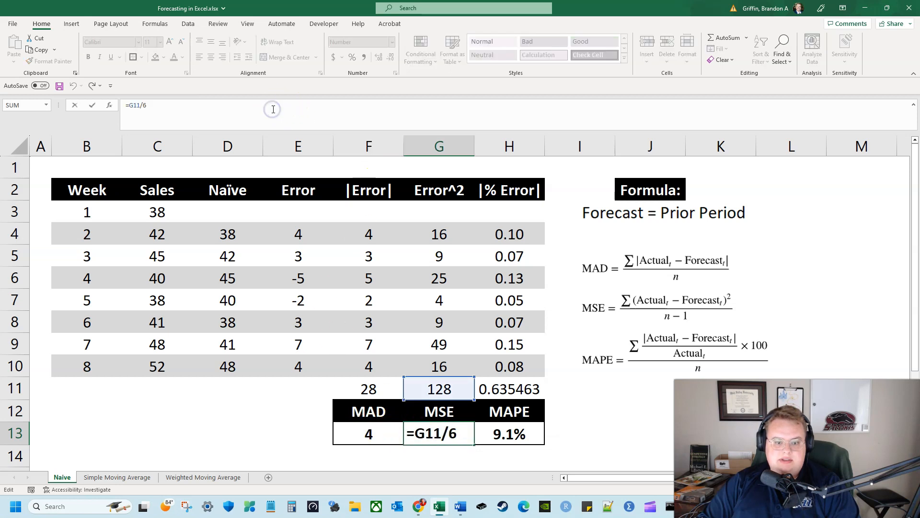
pyautogui.press('Return')
pyautogui.press('Up')
pyautogui.press('Left')
pyautogui.press('Right')
pyautogui.press('Right')
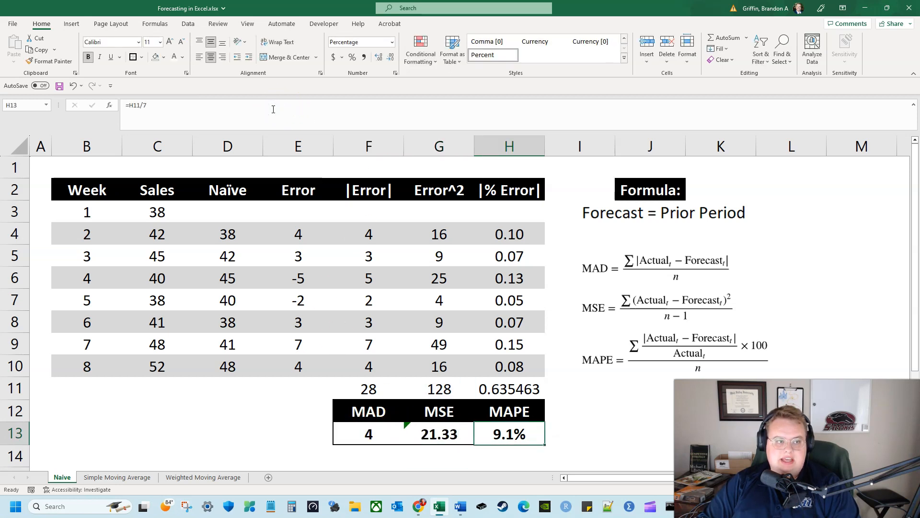
pyautogui.press('Left')
pyautogui.press('Left')
pyautogui.press('Right')
pyautogui.click(274, 109)
pyautogui.press('Return')
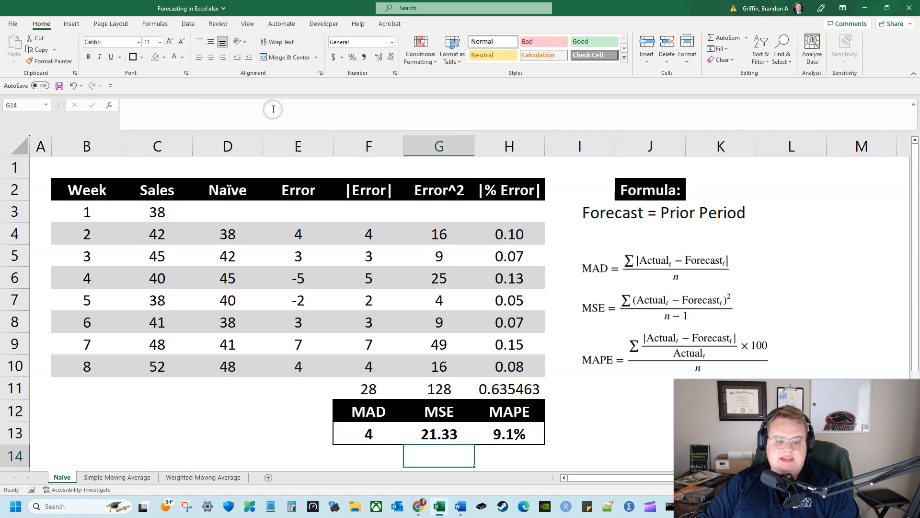
pyautogui.press('Left')
pyautogui.press('Up')
pyautogui.press('Right')
pyautogui.press('Right')
pyautogui.press('Right')
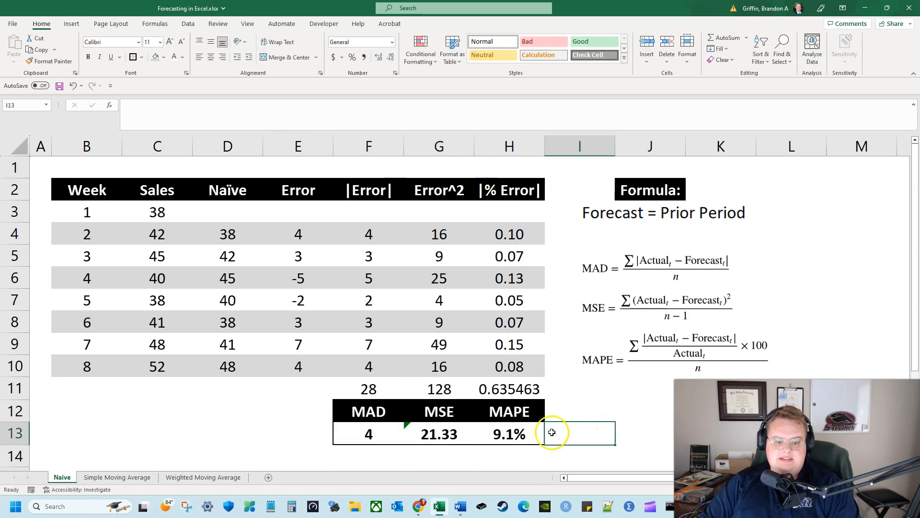
# Return to cell A1 and switch to the Simple Moving Average sheet
pyautogui.click(50, 166)
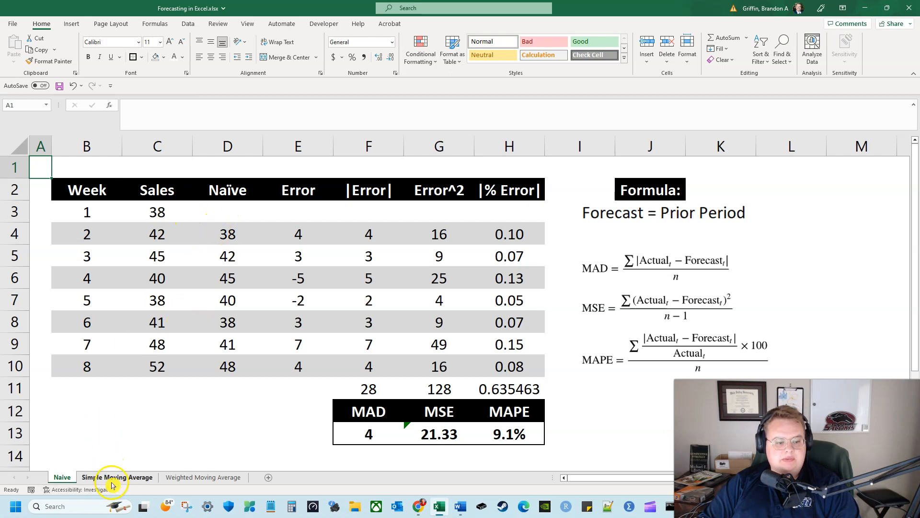
pyautogui.click(120, 477)
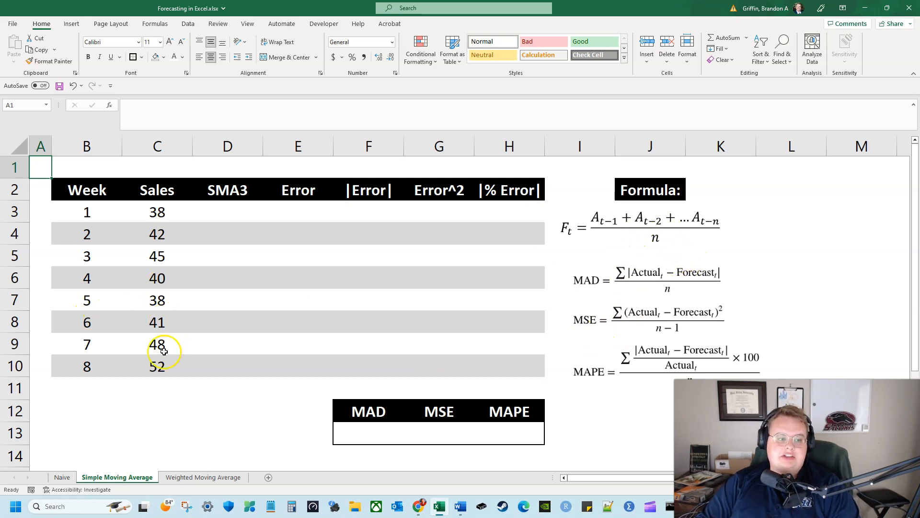
# Examine the SMA3 column and the three prior sales values that each forecast uses, down to week 4
pyautogui.moveTo(163, 359); pyautogui.dragTo(172, 319)
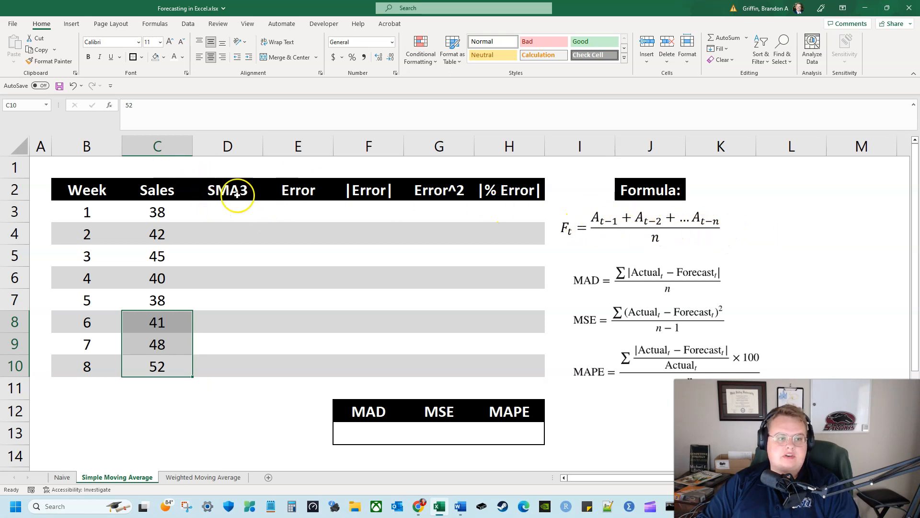
pyautogui.click(256, 193)
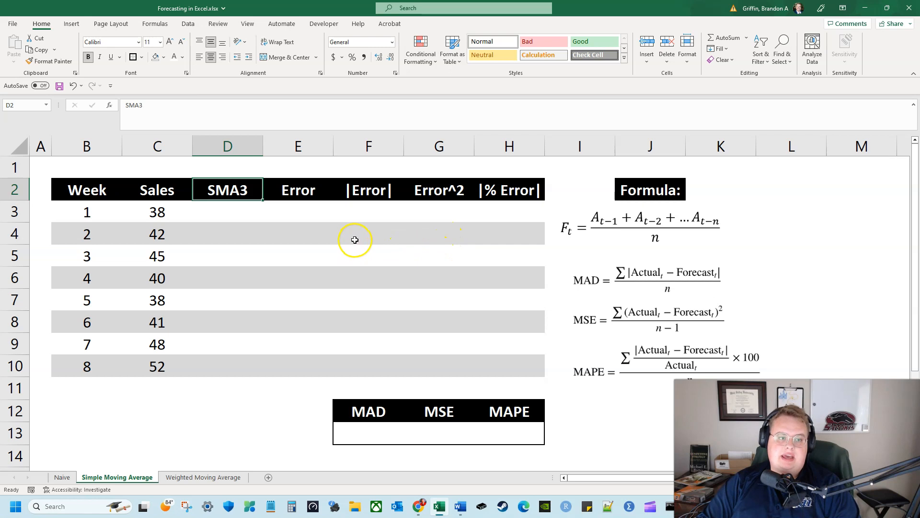
pyautogui.click(257, 221)
pyautogui.press('Left')
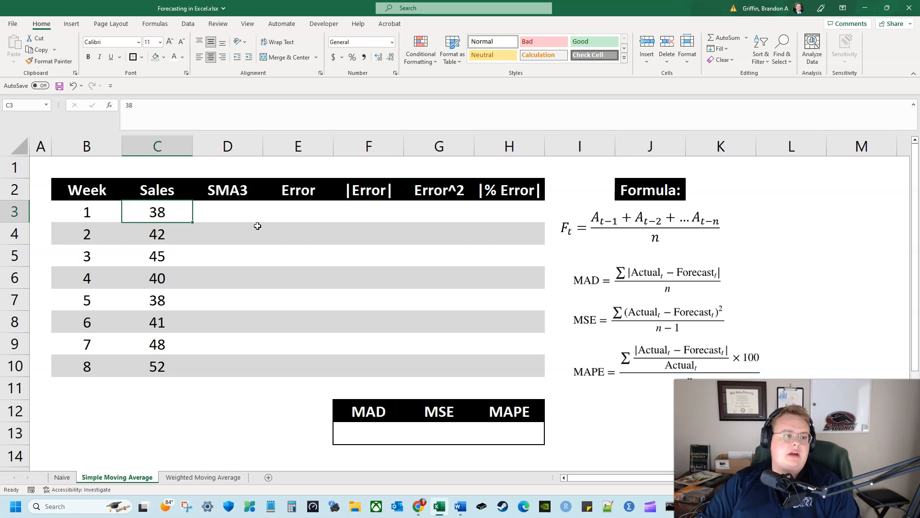
pyautogui.press('Down')
pyautogui.press('Down')
pyautogui.press('Down')
pyautogui.press('Right')
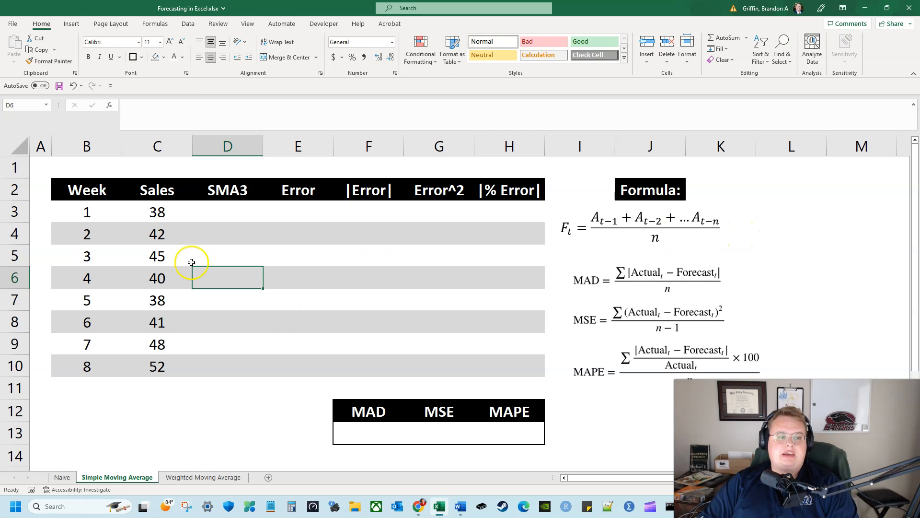
pyautogui.moveTo(184, 259); pyautogui.dragTo(192, 211)
# Try calculating the week 4 moving average in D6 as the AVERAGE of C3:C5
pyautogui.click(231, 278)
pyautogui.write('=')
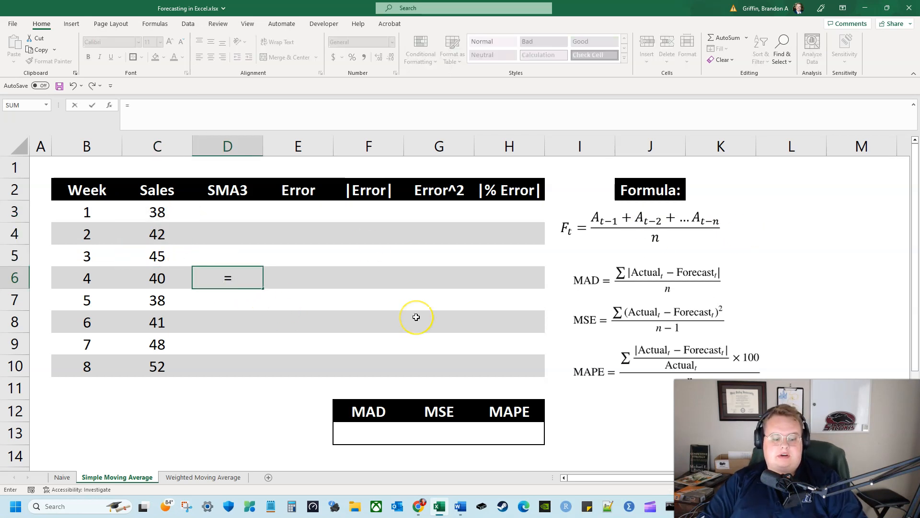
pyautogui.write('average(')
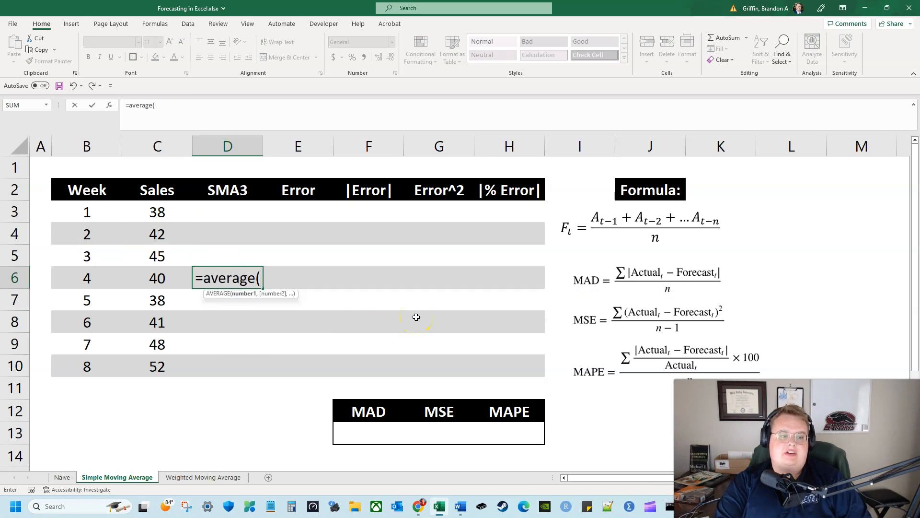
pyautogui.press('Left')
pyautogui.press('Up')
pyautogui.hotkey('shift', 'Up')
pyautogui.hotkey('shift', 'Up')
pyautogui.press('Return')
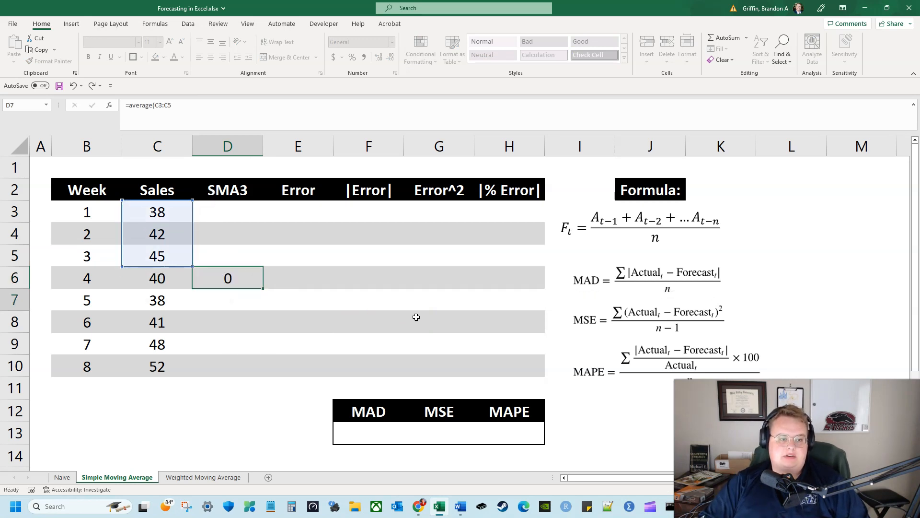
pyautogui.hotkey('ctrl', 'z')
# Calculate the week 4 three-period moving average in D6 with the formula =(C5+C4+C3)/3
pyautogui.write('=')
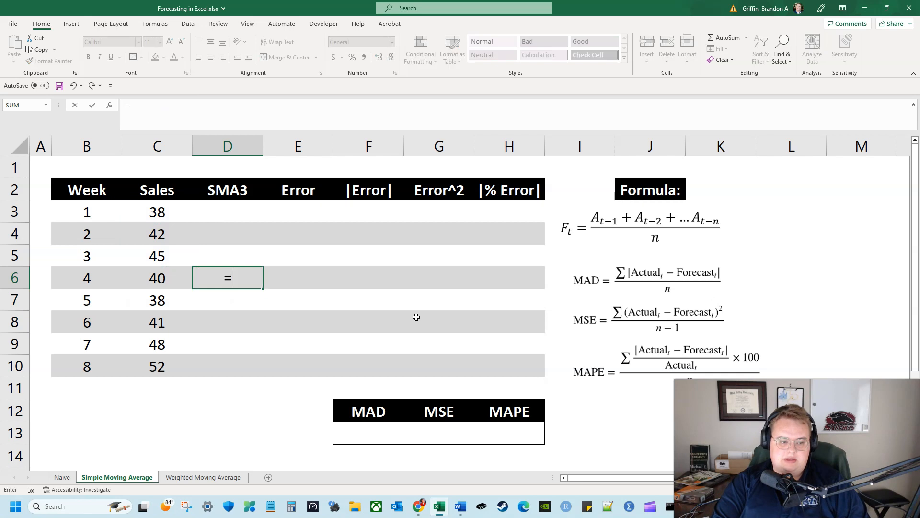
pyautogui.write('(')
pyautogui.press('Left')
pyautogui.press('Up')
pyautogui.write('+')
pyautogui.press('Left')
pyautogui.press('Up')
pyautogui.press('Up')
pyautogui.write('+')
pyautogui.press('Left')
pyautogui.press('Up')
pyautogui.press('Up')
pyautogui.press('Up')
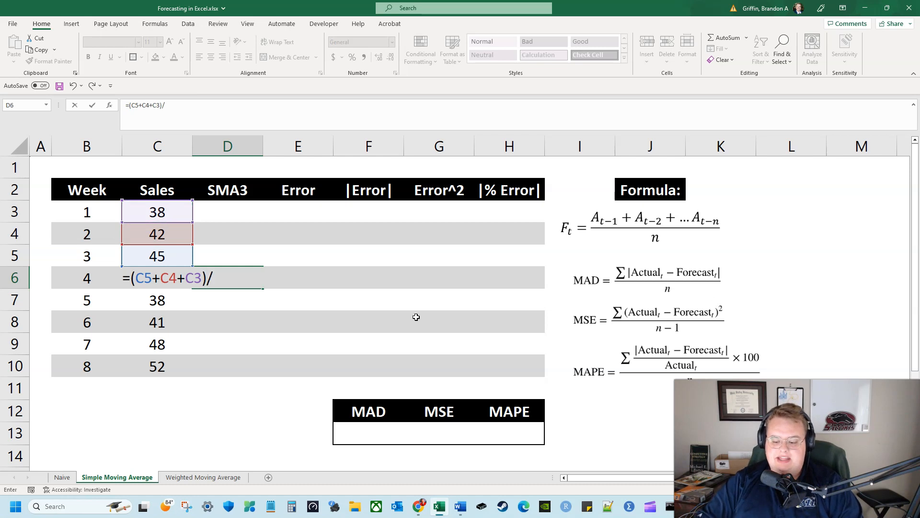
pyautogui.press('Return')
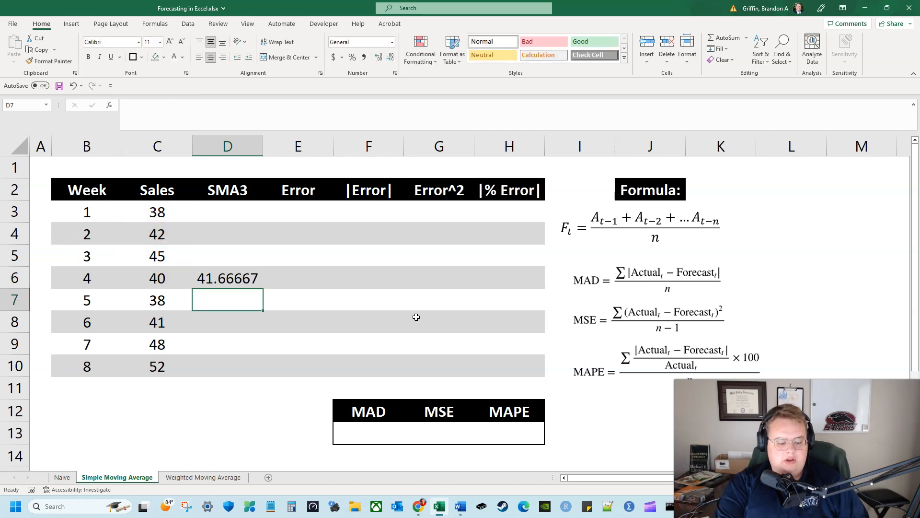
# Undo and redo the week 4 formula entry in D6
pyautogui.hotkey('ctrl', 'z')
pyautogui.hotkey('ctrl', 'y')
pyautogui.hotkey('ctrl', 'z')
pyautogui.hotkey('ctrl', 'y')
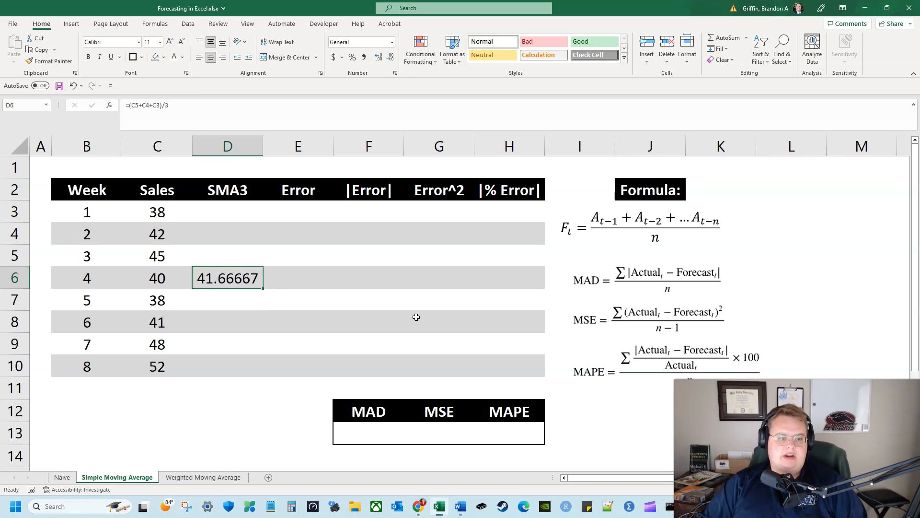
# Copy the moving average formula from D6 to D7:D10 for weeks 5 to 8, pasting formulas only
pyautogui.hotkey('ctrl', 'c')
pyautogui.moveTo(238, 299); pyautogui.dragTo(224, 366)
pyautogui.rightClick(224, 367)
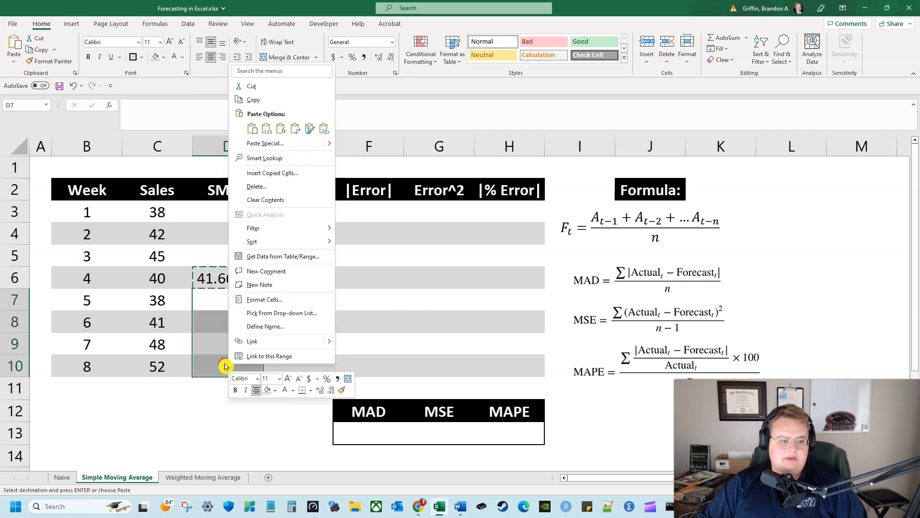
pyautogui.click(281, 129)
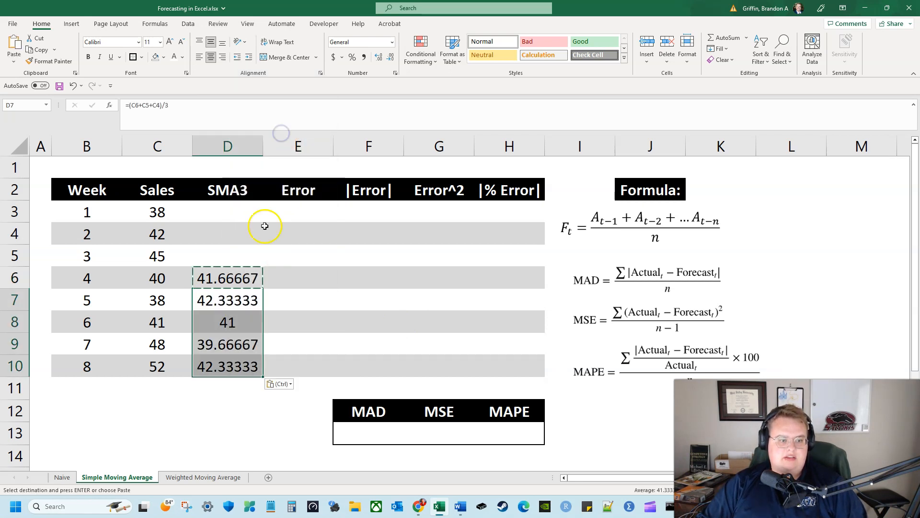
# Format the moving average forecasts in D6:D10 to show two decimal places
pyautogui.click(230, 343)
pyautogui.moveTo(226, 277); pyautogui.dragTo(231, 360)
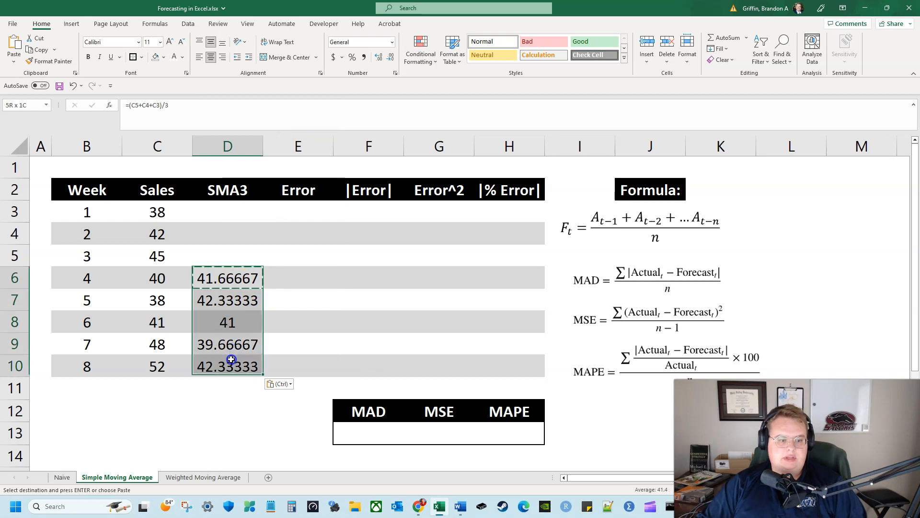
pyautogui.click(378, 57)
pyautogui.click(391, 57)
pyautogui.click(391, 57)
pyautogui.click(391, 58)
pyautogui.click(391, 57)
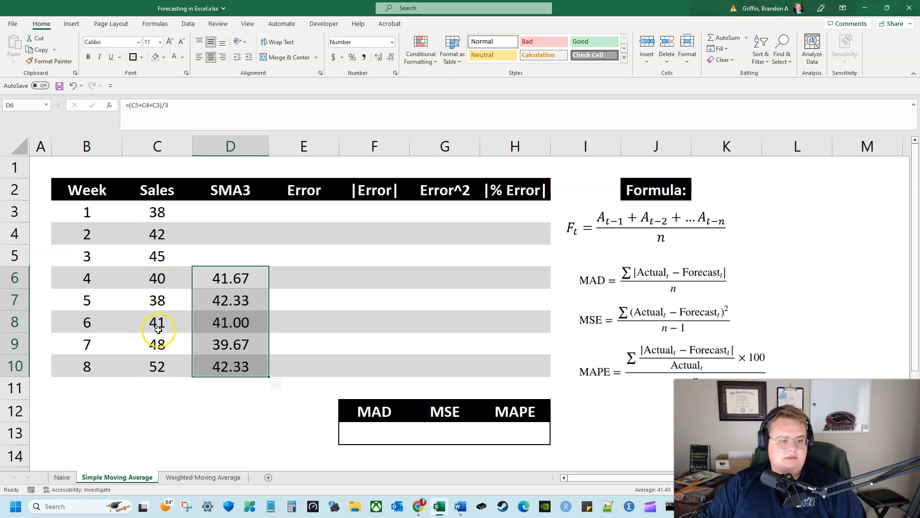
pyautogui.click(152, 390)
pyautogui.moveTo(208, 279); pyautogui.dragTo(240, 368)
# Calculate the week 4 forecast error in E6 with the formula =C6-D6
pyautogui.click(280, 276)
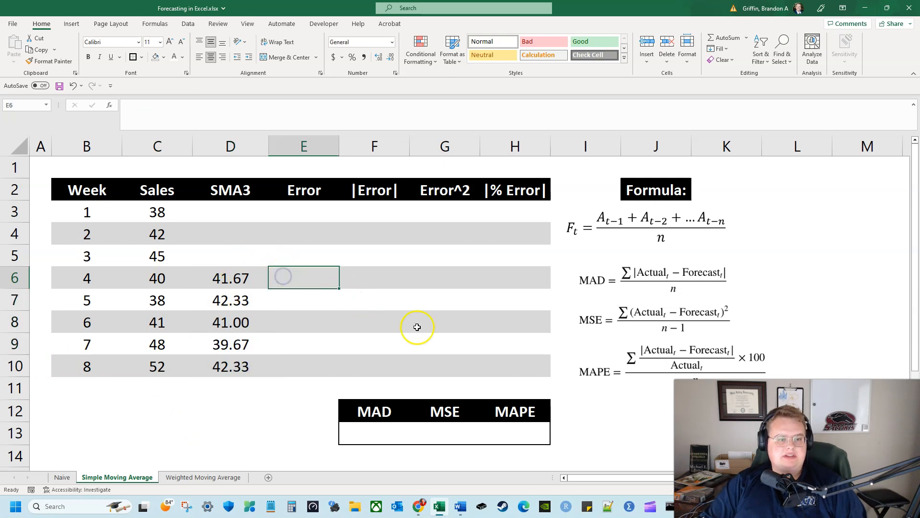
pyautogui.write('=')
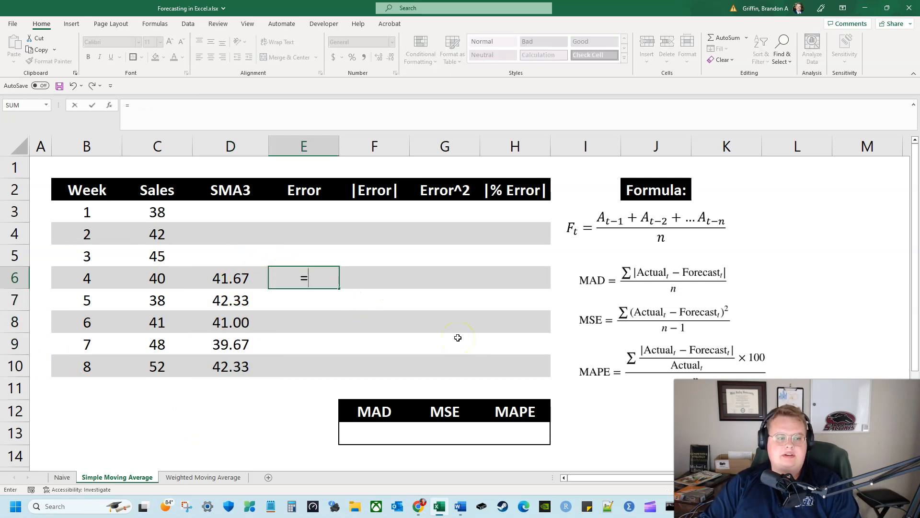
pyautogui.press('Left')
pyautogui.press('Left')
pyautogui.write('-')
pyautogui.press('Left')
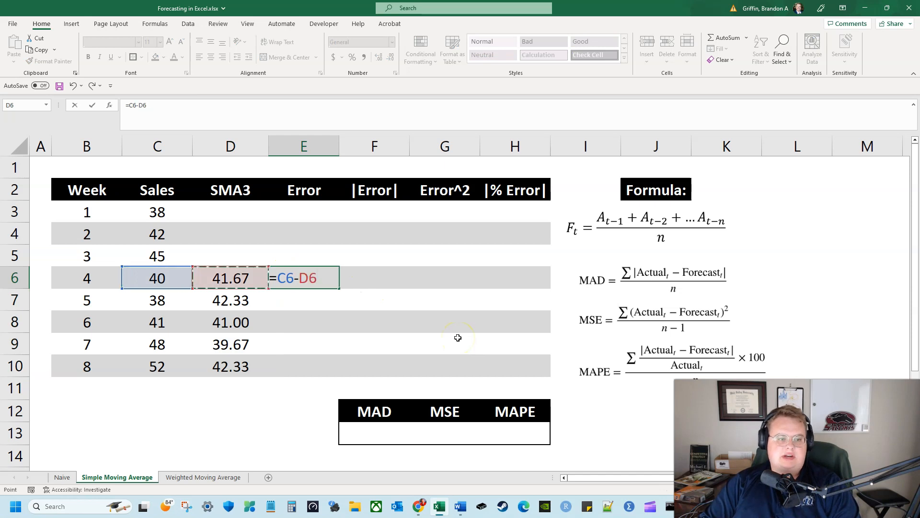
pyautogui.press('Return')
pyautogui.click(293, 279)
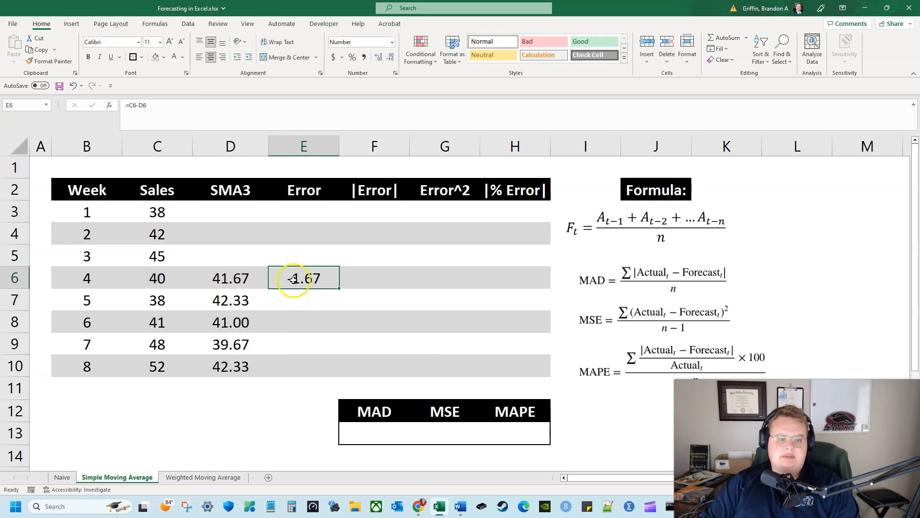
# Calculate the week 5 and 6 errors with =C7-D7 in E7 and =C8-D8 in E8
pyautogui.click(336, 294)
pyautogui.write('=')
pyautogui.press('Left')
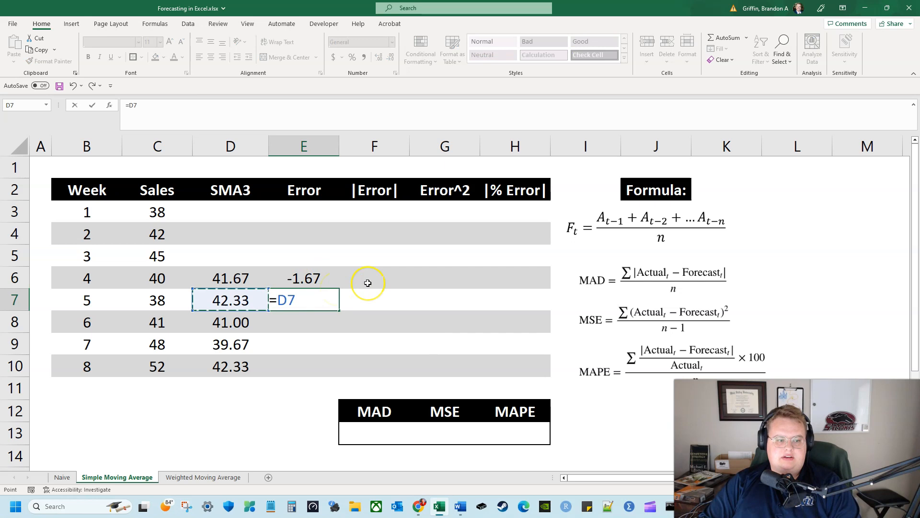
pyautogui.press('Left')
pyautogui.write('-')
pyautogui.press('Left')
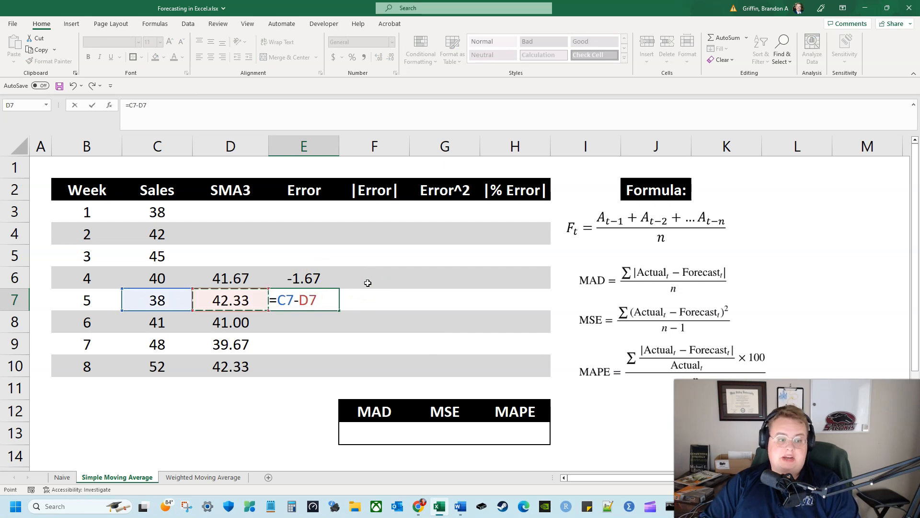
pyautogui.press('Return')
pyautogui.write('=')
pyautogui.press('Left')
pyautogui.press('Left')
pyautogui.write('-')
pyautogui.press('Left')
pyautogui.press('Return')
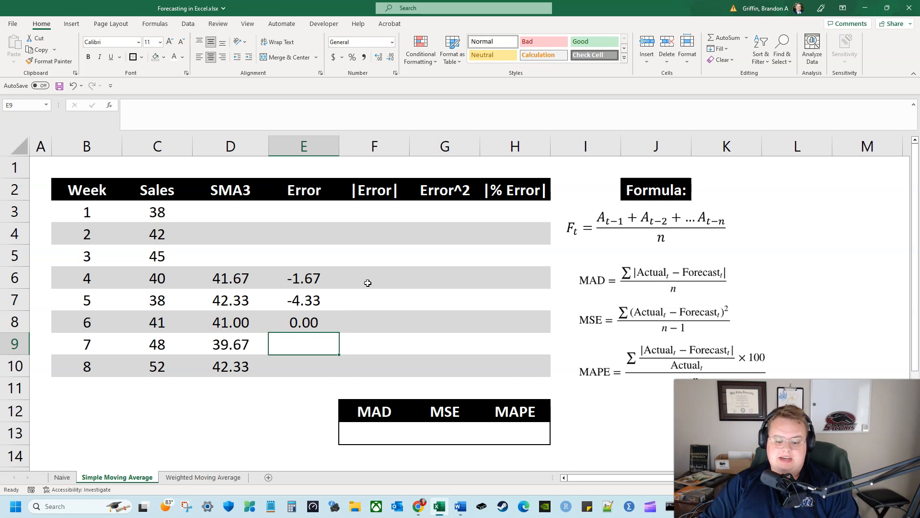
# Calculate the week 7 and 8 errors with =C9-D9 in E9 and =C10-D10 in E10
pyautogui.write('=')
pyautogui.press('Left')
pyautogui.press('Left')
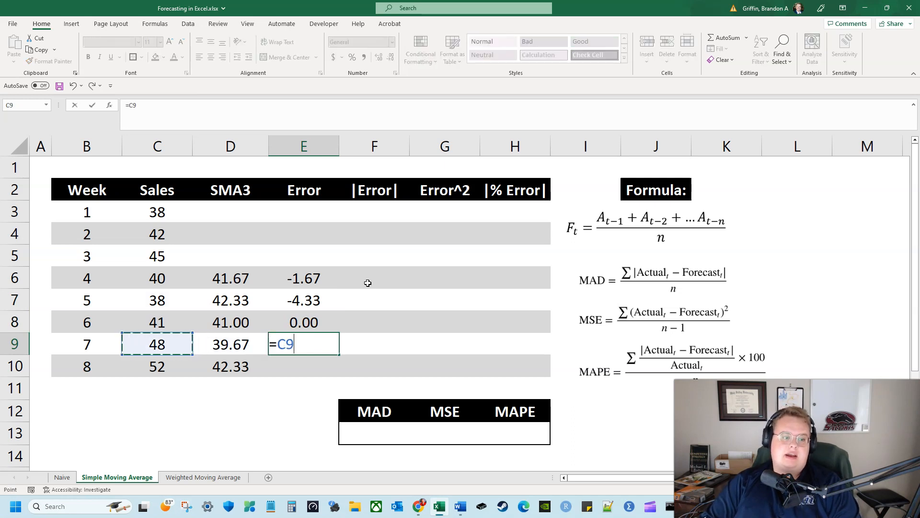
pyautogui.write('-')
pyautogui.press('Left')
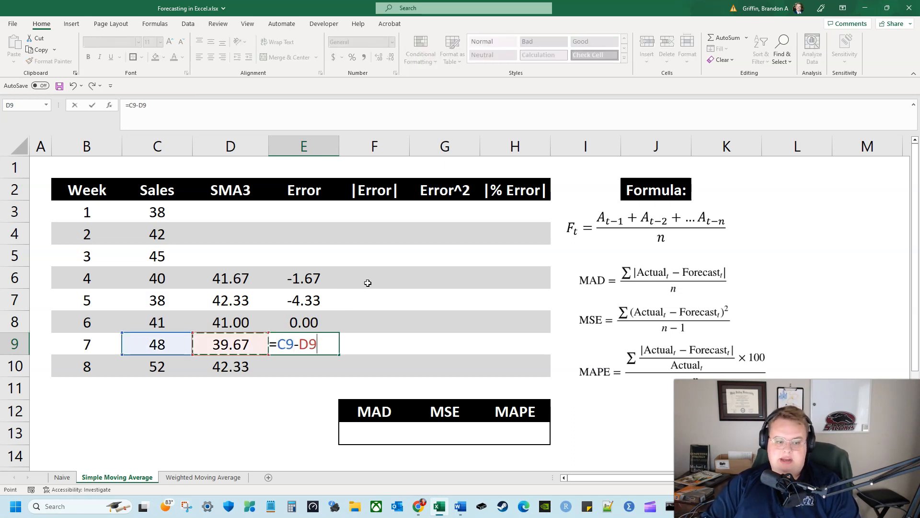
pyautogui.press('Return')
pyautogui.write('=')
pyautogui.press('Left')
pyautogui.press('Left')
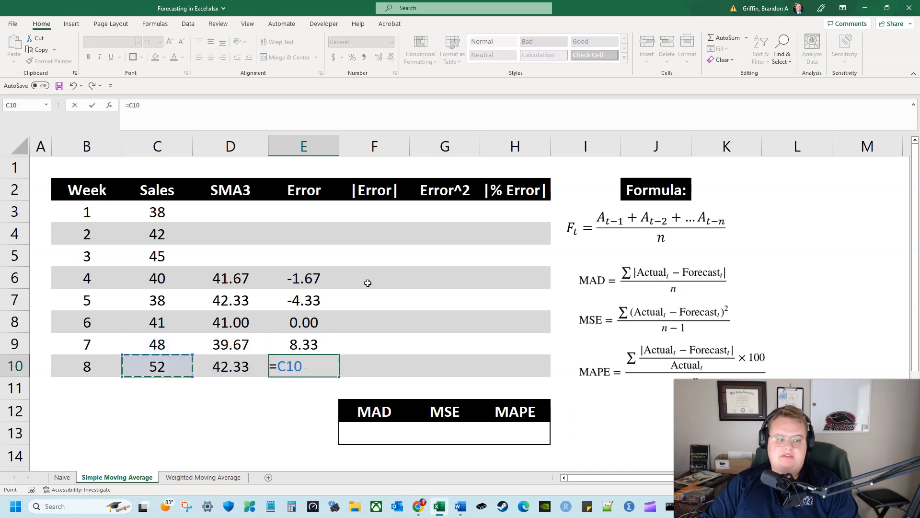
pyautogui.write('-')
pyautogui.press('Left')
pyautogui.press('Return')
# Review the forecast errors in E6:E10, looking at the signs of the week 4 and 5 errors
pyautogui.press('Up')
pyautogui.press('Up')
pyautogui.press('Up')
pyautogui.press('Up')
pyautogui.press('Up')
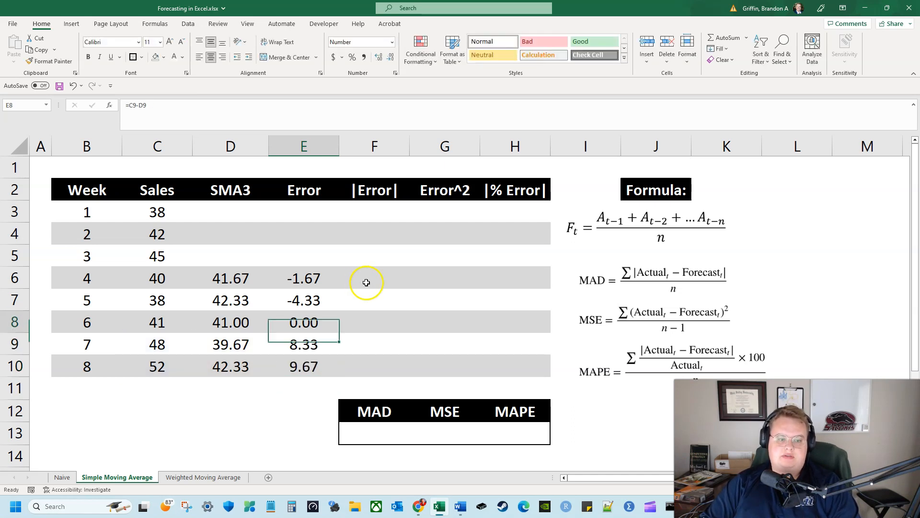
pyautogui.press('Up')
pyautogui.press('Right')
pyautogui.press('Down')
pyautogui.press('Down')
pyautogui.press('Left')
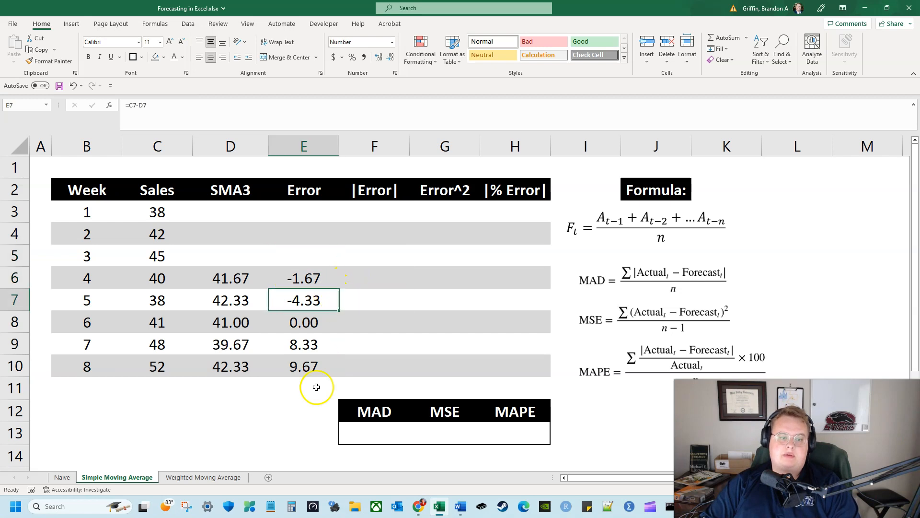
pyautogui.click(312, 389)
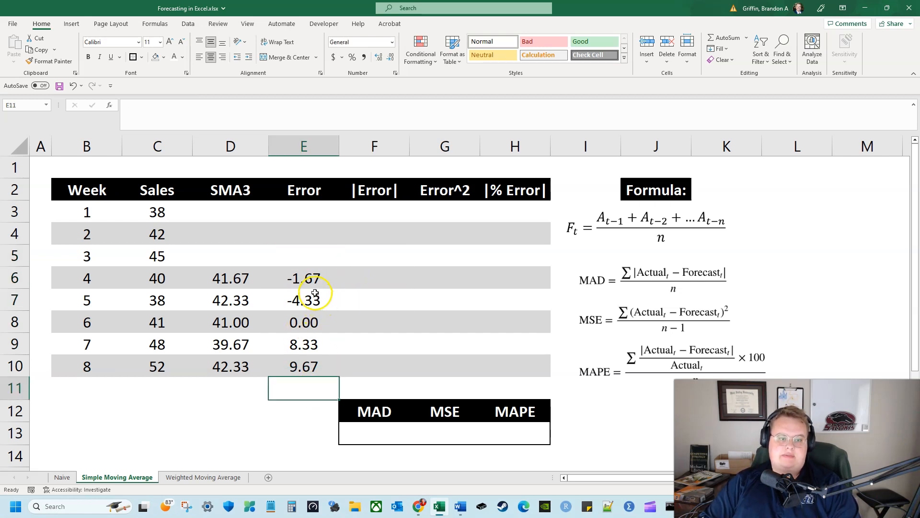
pyautogui.moveTo(317, 277); pyautogui.dragTo(318, 295)
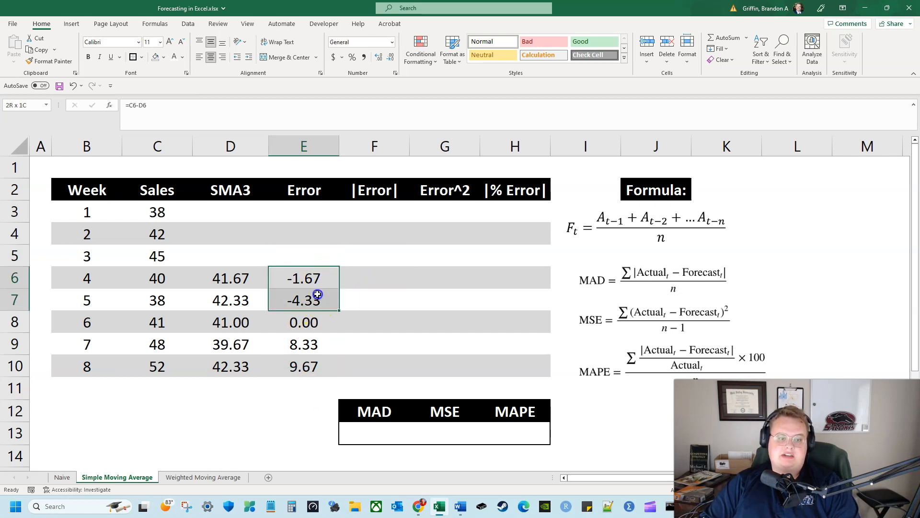
# Calculate the week 4 absolute error in F6 with the formula =ABS(E6)
pyautogui.click(384, 275)
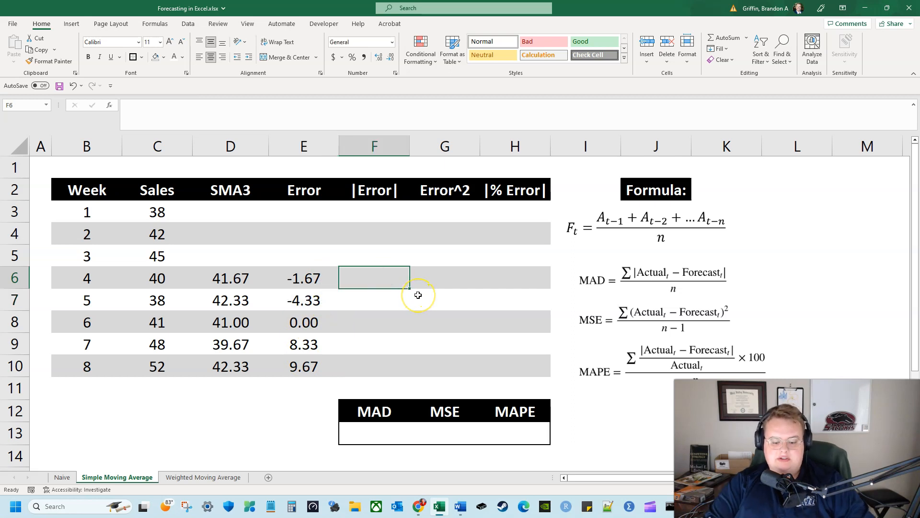
pyautogui.write('=')
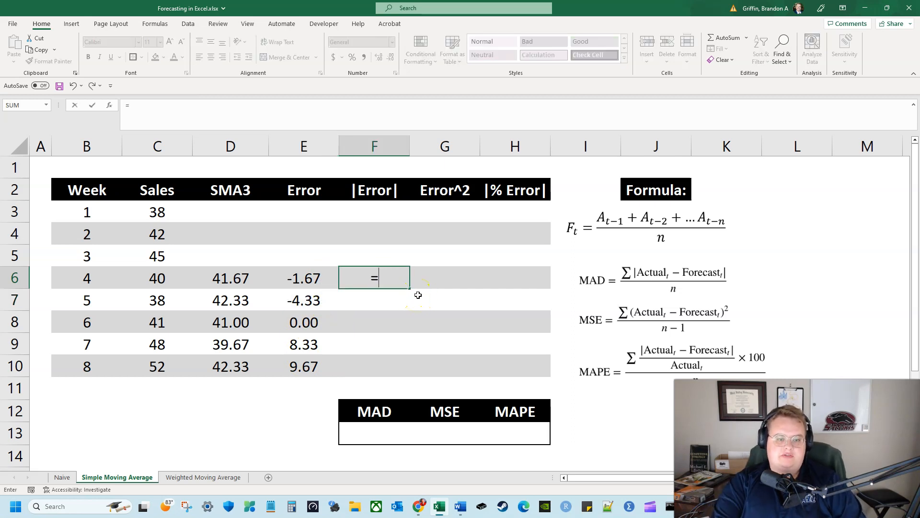
pyautogui.write('abs')
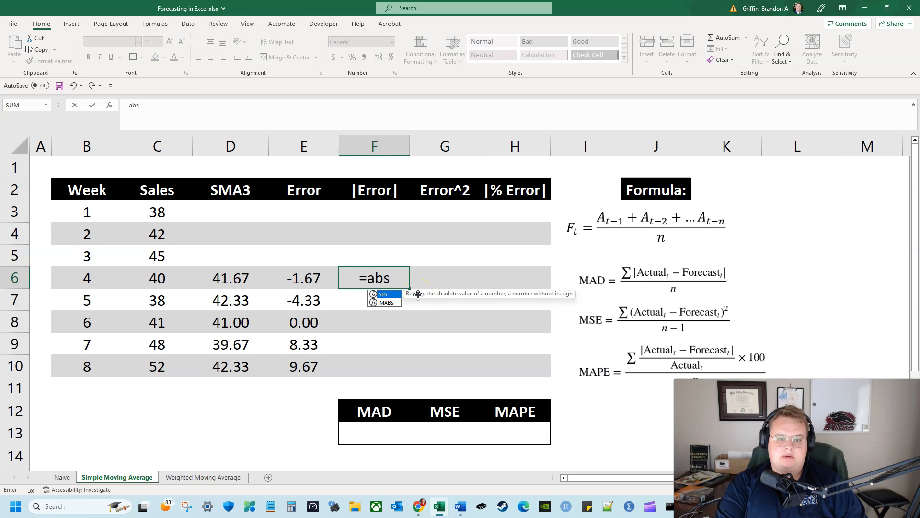
pyautogui.write('(')
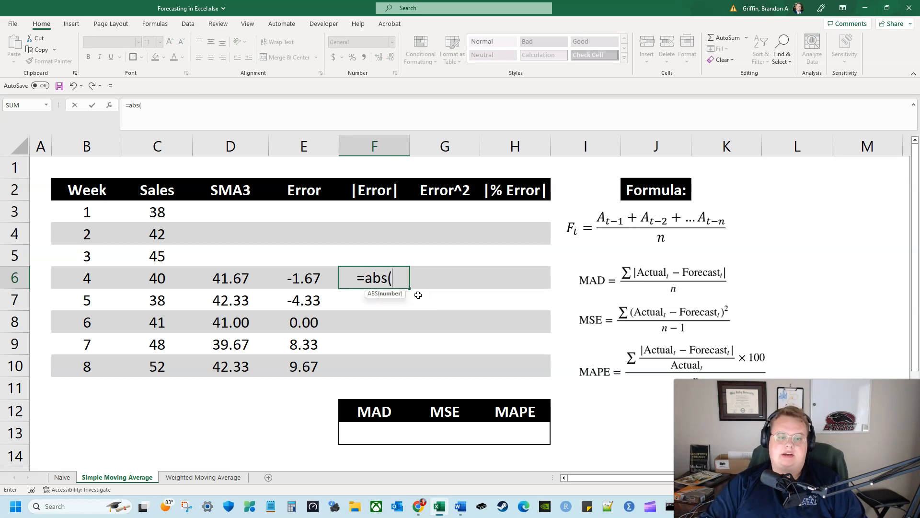
pyautogui.press('Left')
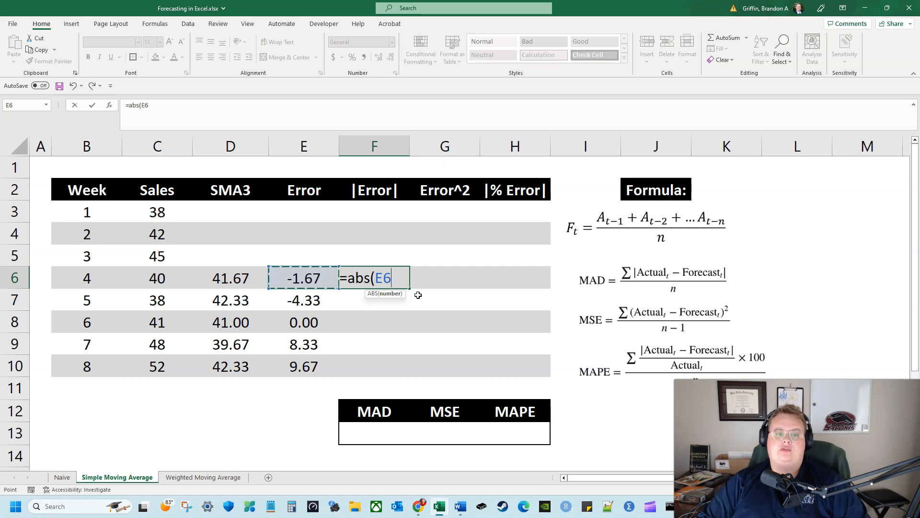
pyautogui.press('Return')
# Format the absolute error cells F6:F10 to show two decimal places
pyautogui.moveTo(403, 277); pyautogui.dragTo(369, 362)
pyautogui.click(392, 57)
pyautogui.click(391, 57)
pyautogui.click(391, 57)
pyautogui.click(391, 57)
# Enter the absolute errors for weeks 5 to 8 in F7:F10 as the values 4.33, 0, 8.33 and 9.67
pyautogui.click(376, 302)
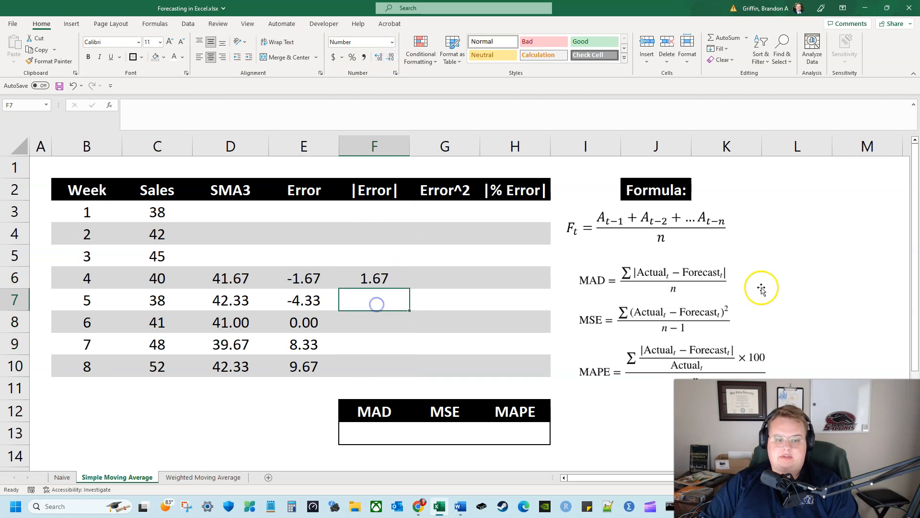
pyautogui.write('4.')
pyautogui.press('Return')
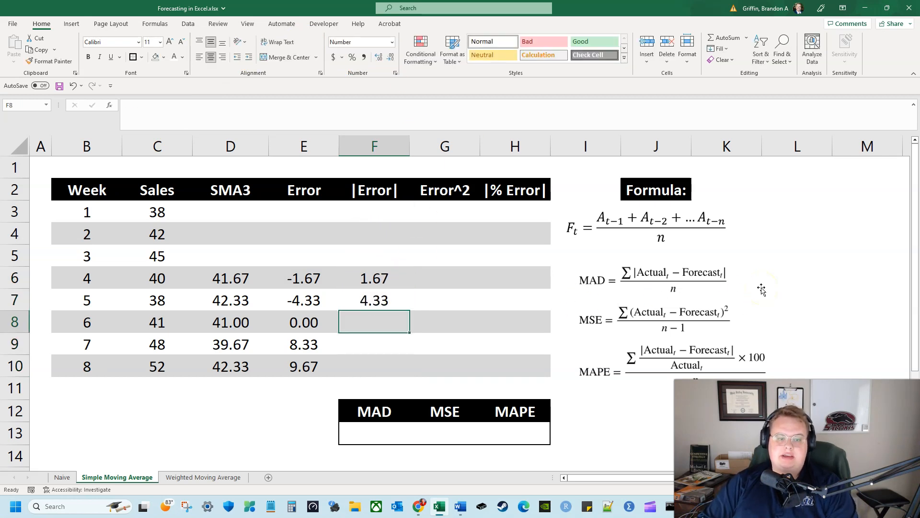
pyautogui.press('Left')
pyautogui.press('Right')
pyautogui.write('0')
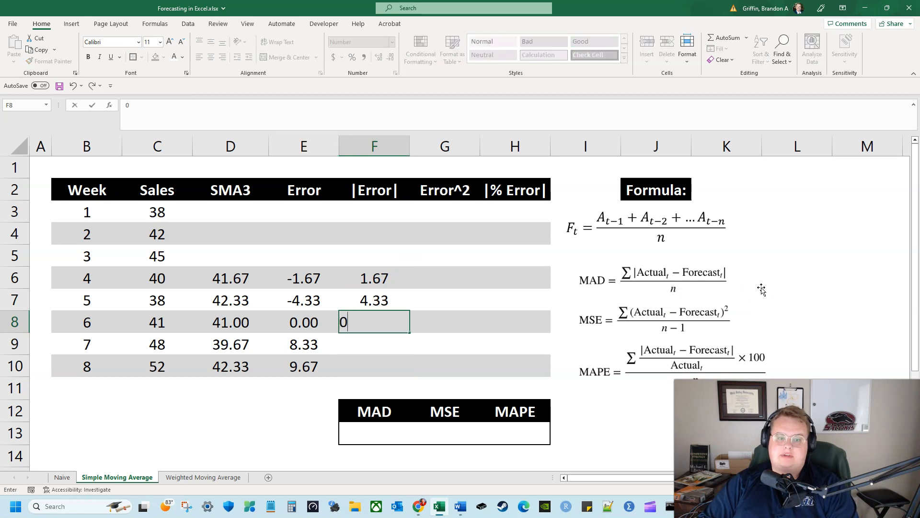
pyautogui.press('Return')
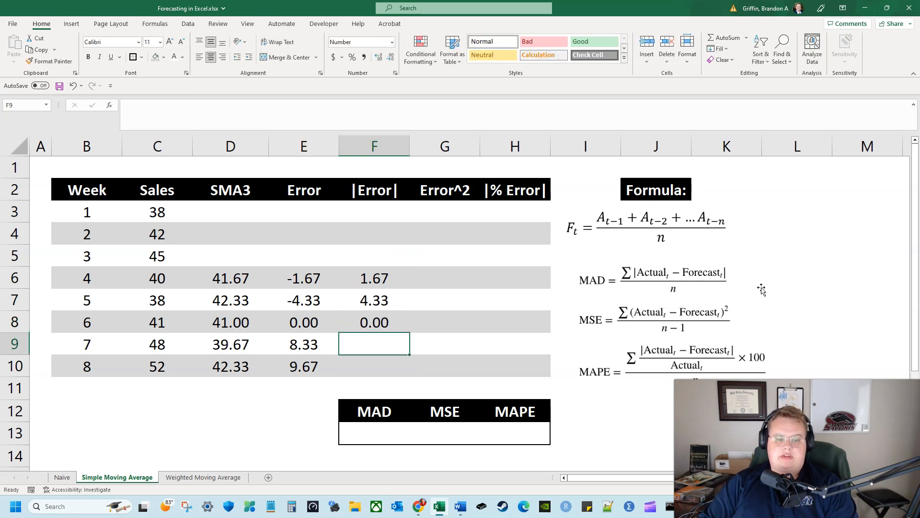
pyautogui.write('8.33')
pyautogui.press('Return')
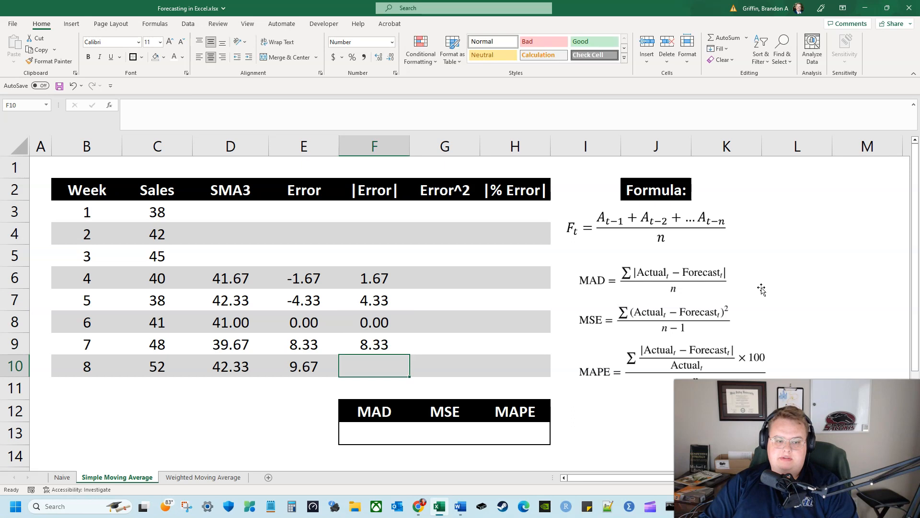
pyautogui.write('9.67')
pyautogui.press('Return')
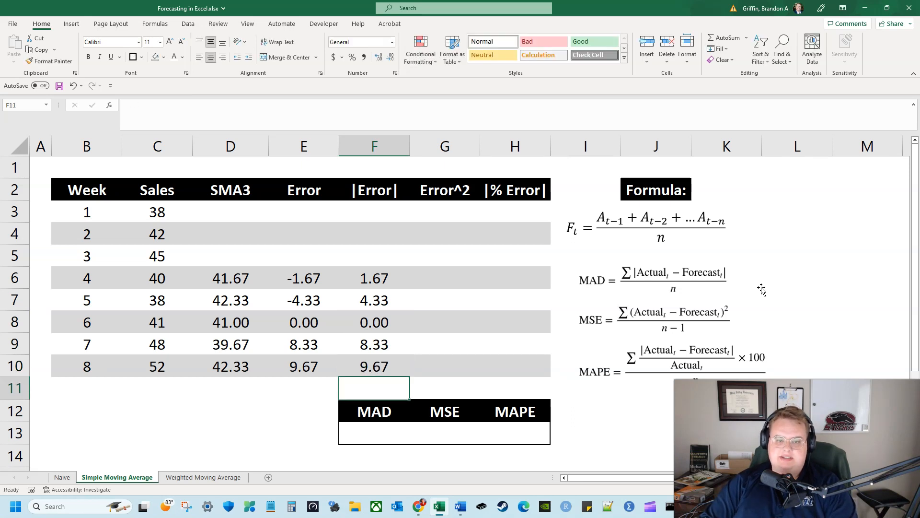
# Calculate the week 4 squared error in G6 with the formula =E6^2
pyautogui.press('Right')
pyautogui.press('Up')
pyautogui.press('Up')
pyautogui.press('Up')
pyautogui.press('Up')
pyautogui.press('Up')
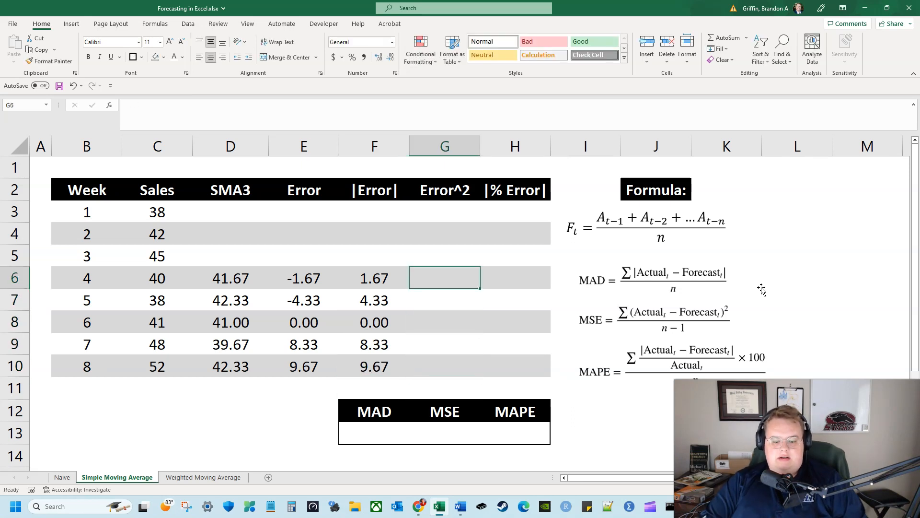
pyautogui.write('=')
pyautogui.press('Left')
pyautogui.press('Left')
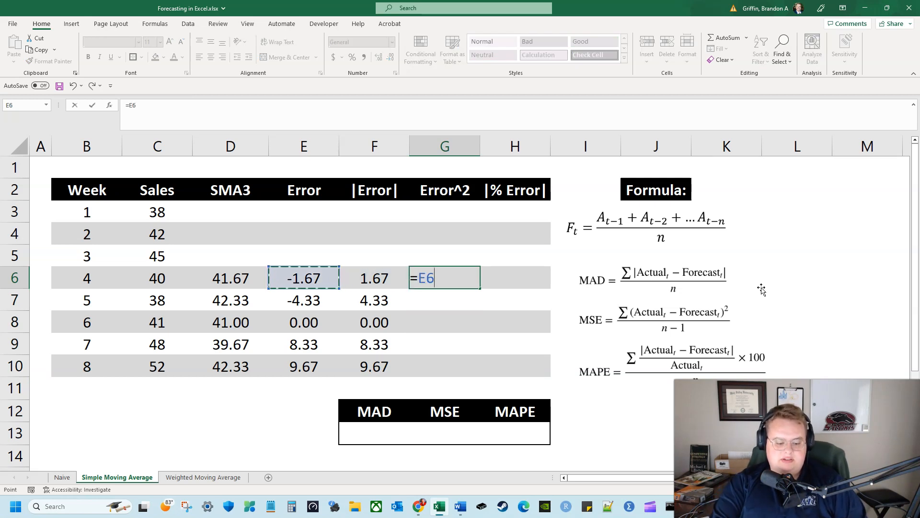
pyautogui.write('^2')
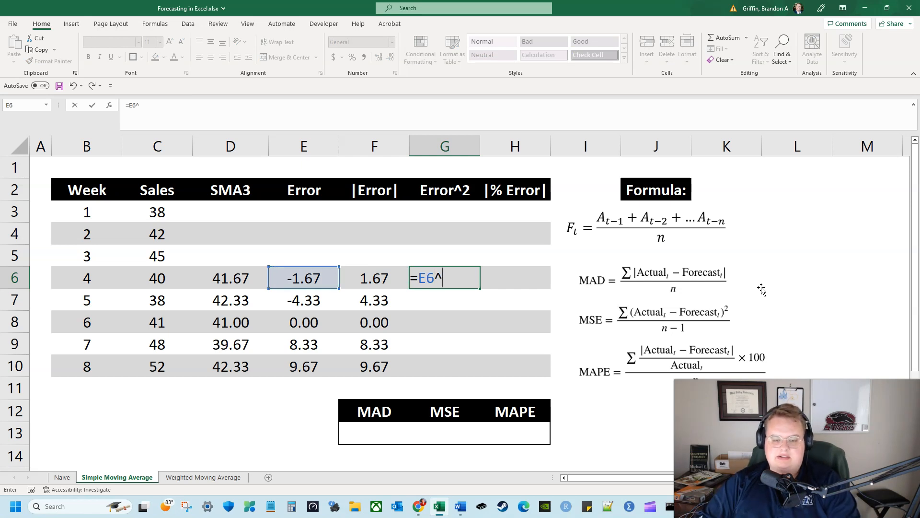
pyautogui.press('Return')
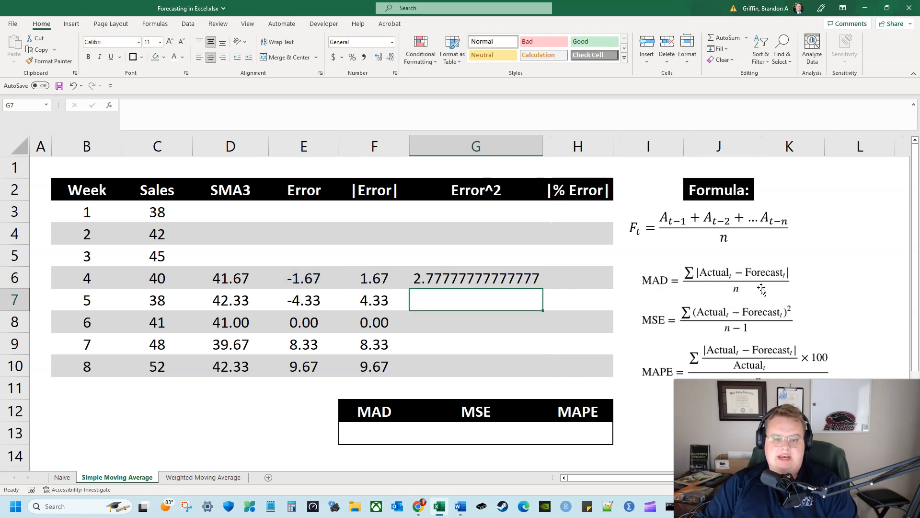
# Format G6 to two decimal places and autofit the width of column G
pyautogui.press('Up')
pyautogui.click(389, 58)
pyautogui.doubleClick(391, 60)
pyautogui.doubleClick(391, 59)
pyautogui.doubleClick(391, 59)
pyautogui.doubleClick(391, 59)
pyautogui.click(391, 59)
pyautogui.click(391, 59)
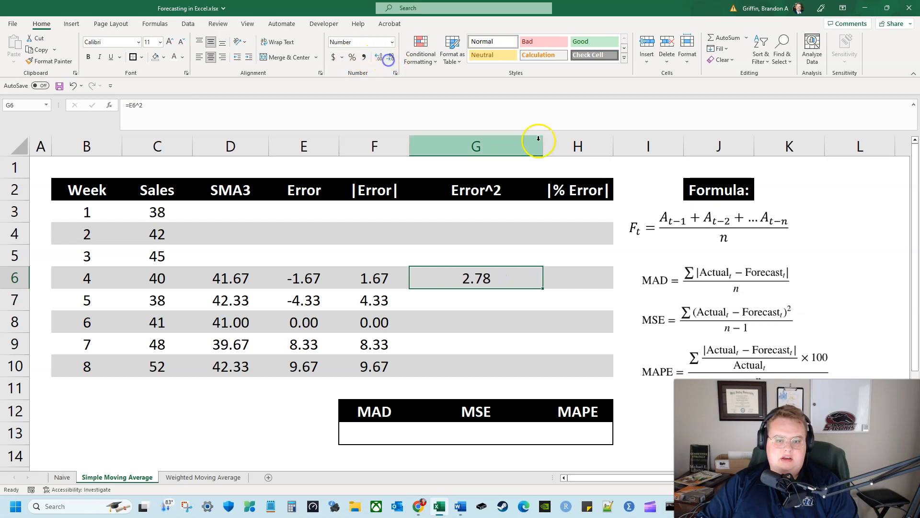
pyautogui.doubleClick(541, 140)
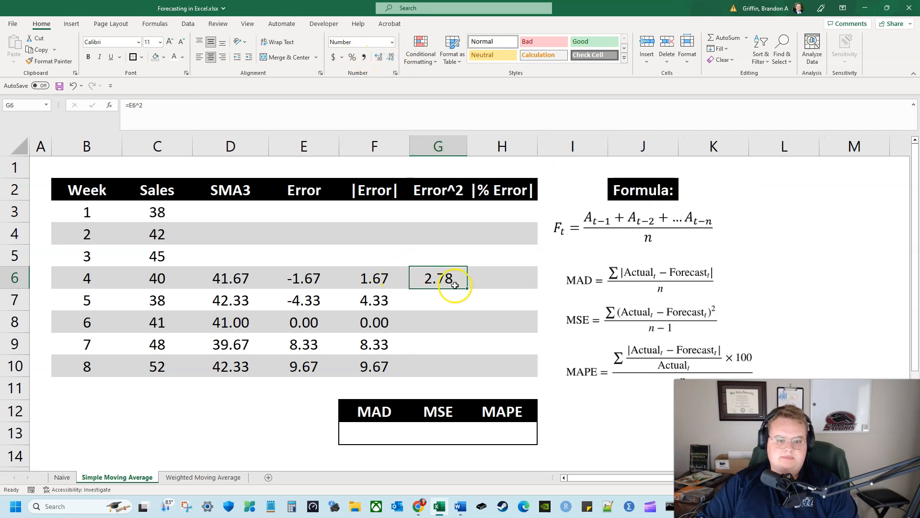
# Copy the squared error formula from G6 to G7:G10, pasting formulas only, and show two decimal places
pyautogui.hotkey('ctrl', 'c')
pyautogui.moveTo(438, 298); pyautogui.dragTo(442, 365)
pyautogui.rightClick(442, 365)
pyautogui.click(497, 127)
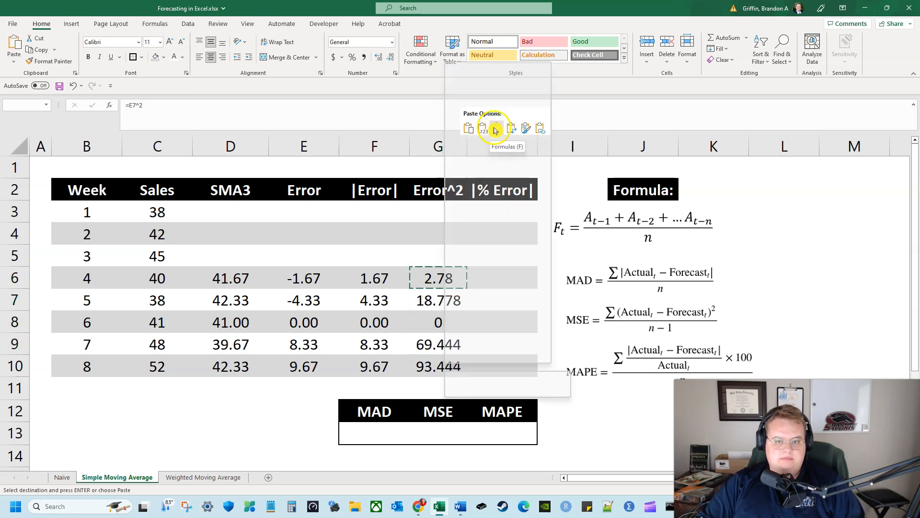
pyautogui.click(391, 57)
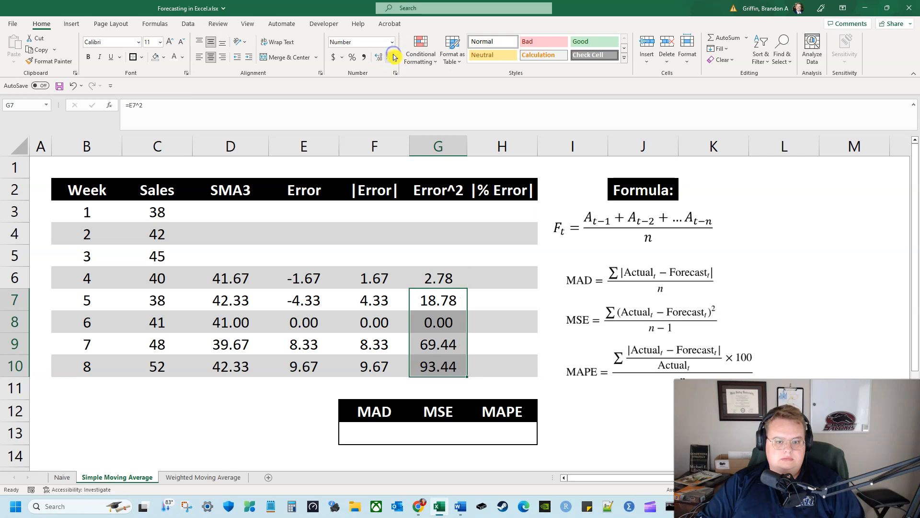
# Calculate the week 4 absolute percent error in H6 with the formula =F6/C6
pyautogui.click(511, 281)
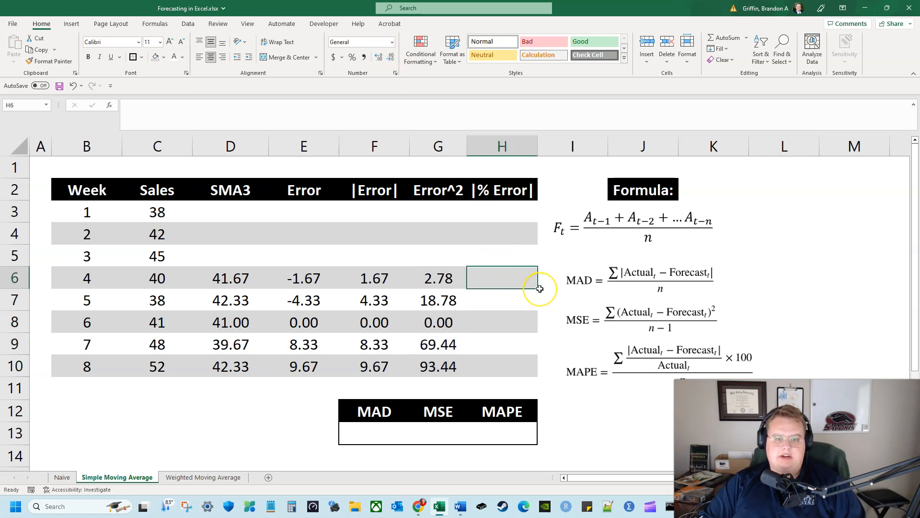
pyautogui.write('=')
pyautogui.press('Left')
pyautogui.press('Left')
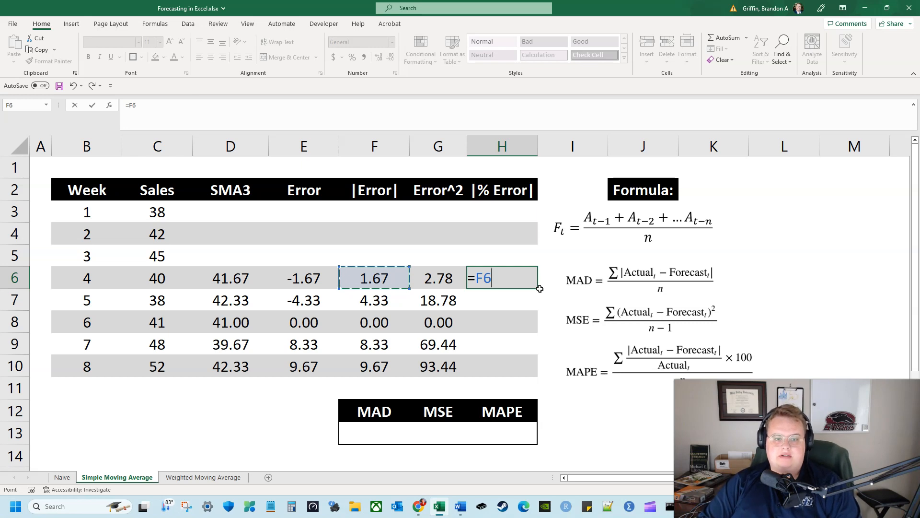
pyautogui.write('/')
pyautogui.press('Left')
pyautogui.press('Left')
pyautogui.press('Left')
pyautogui.press('Left')
pyautogui.press('Left')
pyautogui.press('Return')
pyautogui.press('Up')
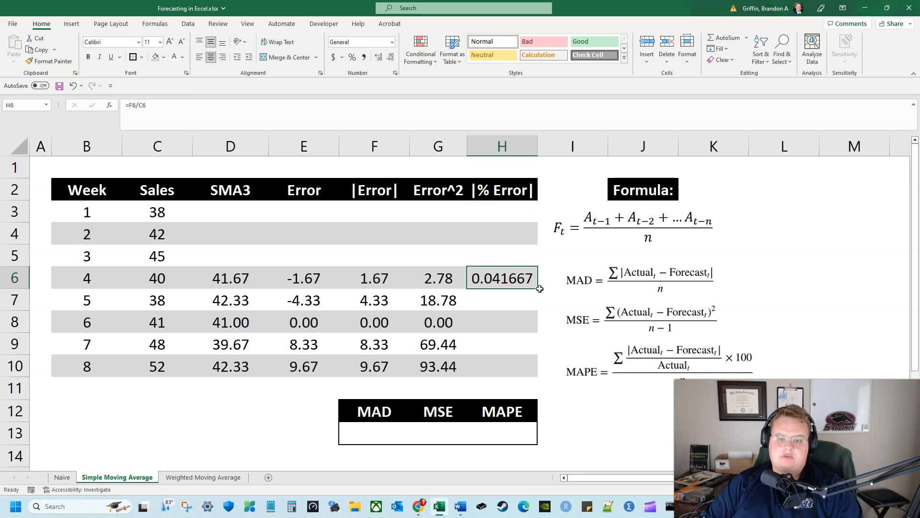
# Format the week 4 absolute percent error in H6 to two decimal places
pyautogui.click(394, 61)
pyautogui.click(394, 60)
pyautogui.click(394, 61)
pyautogui.moveTo(520, 287); pyautogui.dragTo(515, 368)
pyautogui.click(391, 58)
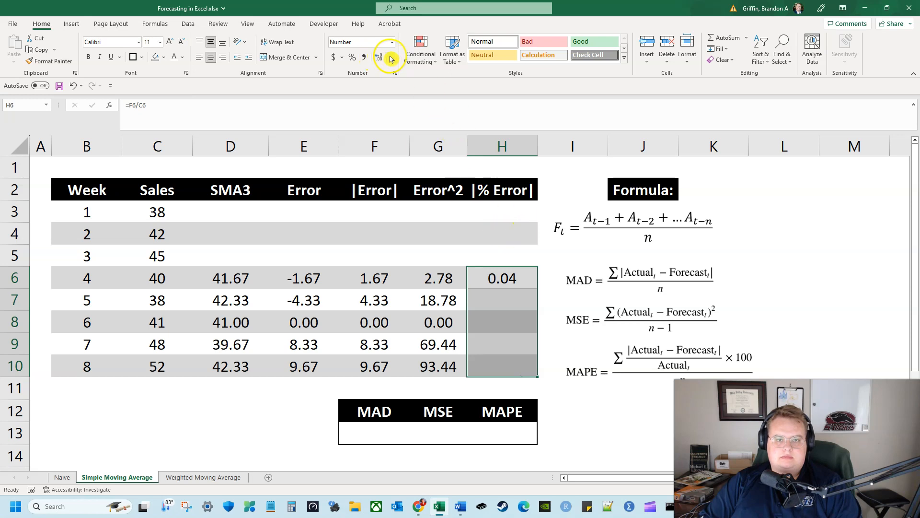
pyautogui.click(376, 58)
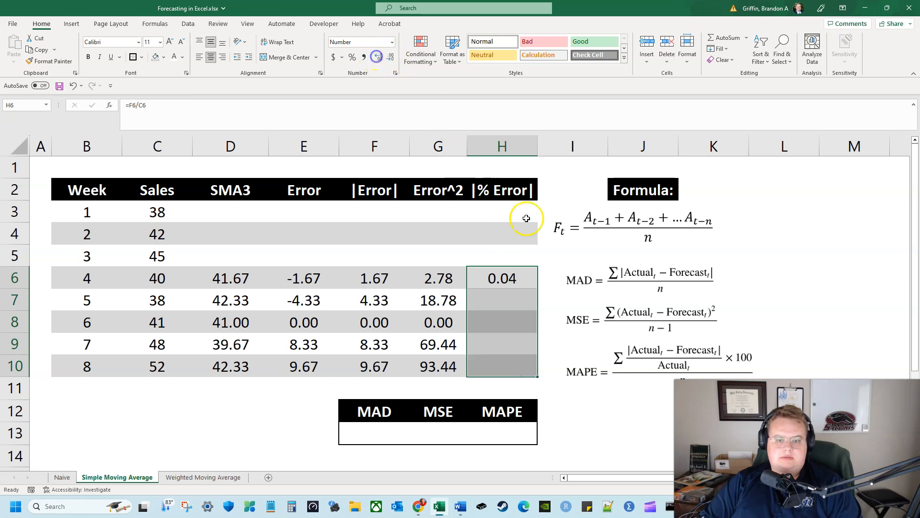
# Copy the percent error formula from H6 to H7:H10, pasting formulas only
pyautogui.click(509, 280)
pyautogui.hotkey('ctrl', 'c')
pyautogui.moveTo(520, 302); pyautogui.dragTo(511, 357)
pyautogui.rightClick(511, 357)
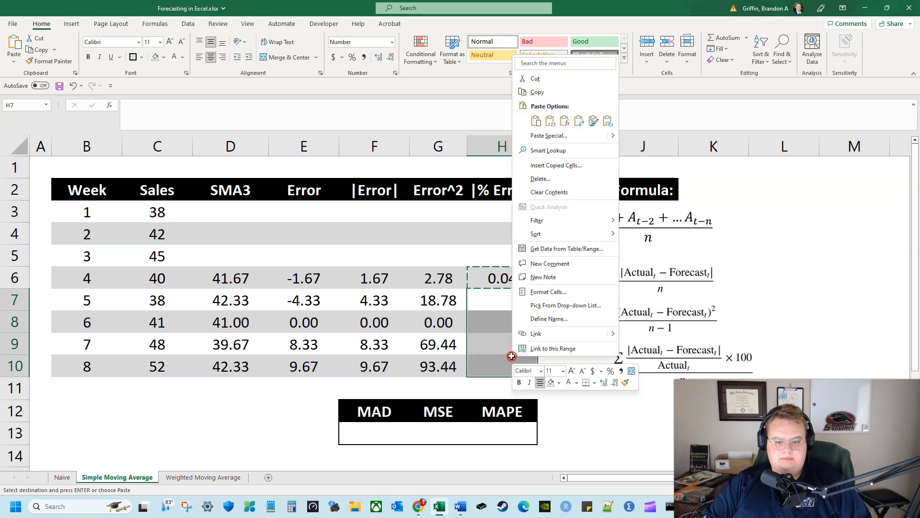
pyautogui.click(565, 121)
# Total the absolute errors in F11 with the formula =SUM(F6:F10)
pyautogui.click(374, 386)
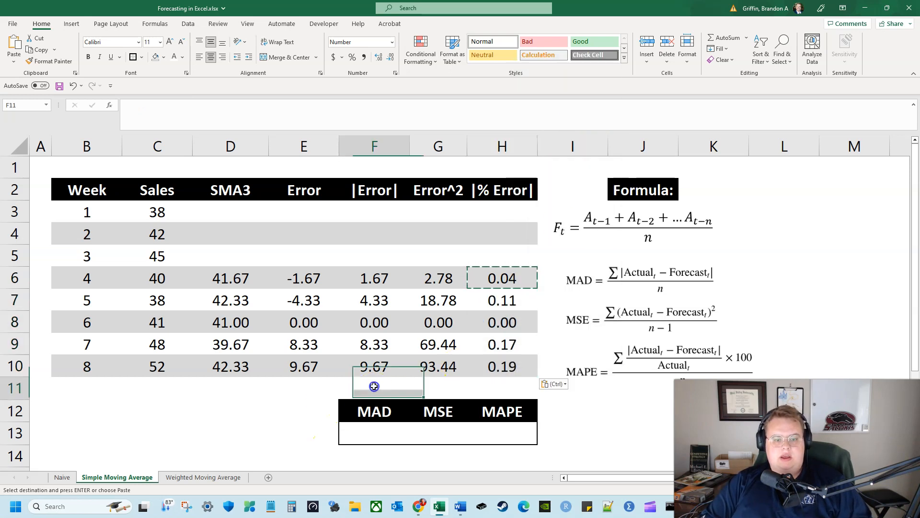
pyautogui.write('=sum(')
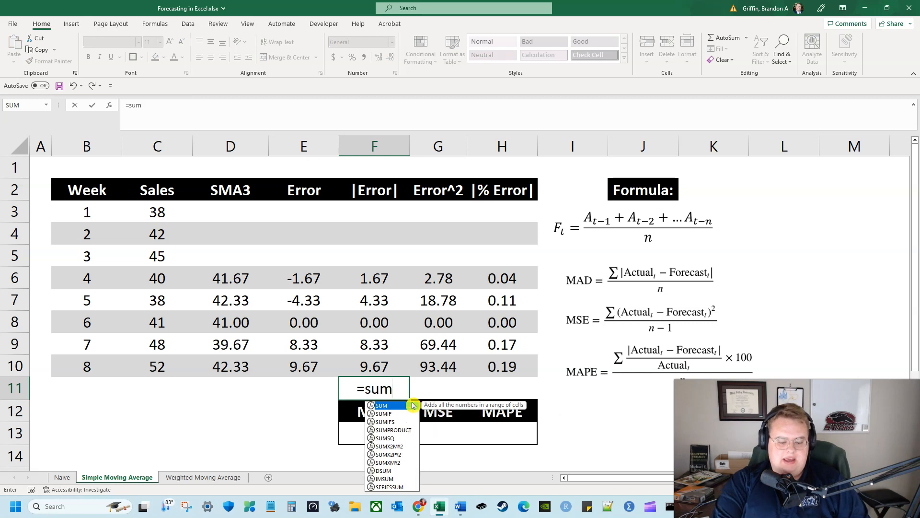
pyautogui.press('Up')
pyautogui.hotkey('shift', 'Up')
pyautogui.hotkey('shift', 'Up')
pyautogui.hotkey('shift', 'Up')
pyautogui.hotkey('shift', 'Up')
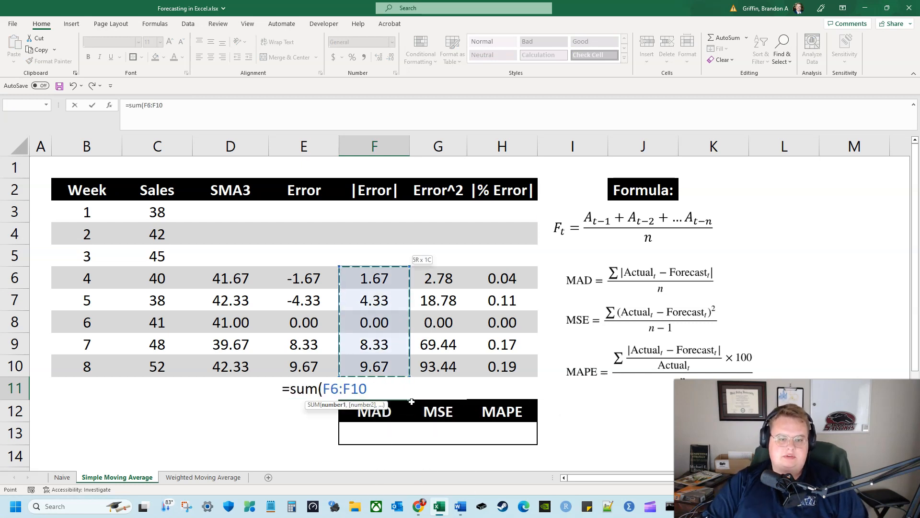
pyautogui.hotkey('ctrl', 'Return')
# Copy the sum formula from F11 to G11 and H11 to total the squared and percent errors
pyautogui.press('Right')
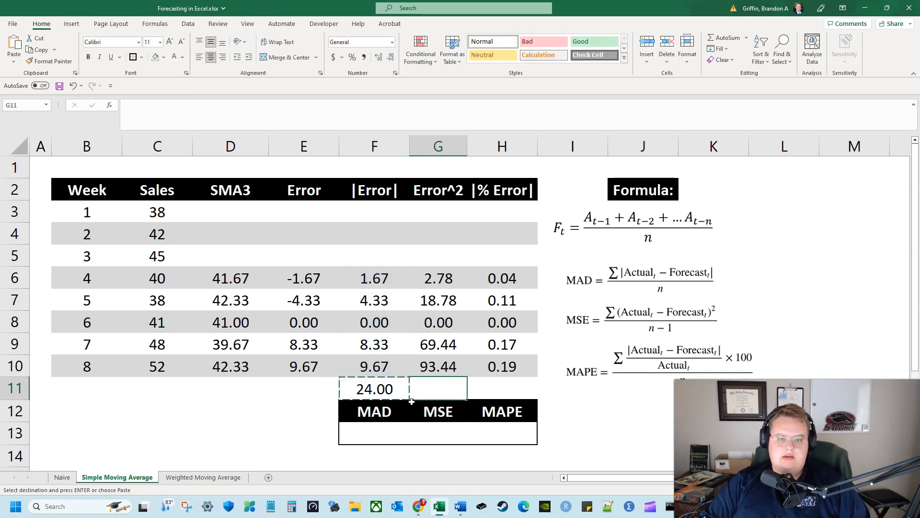
pyautogui.write('.')
pyautogui.press('Return')
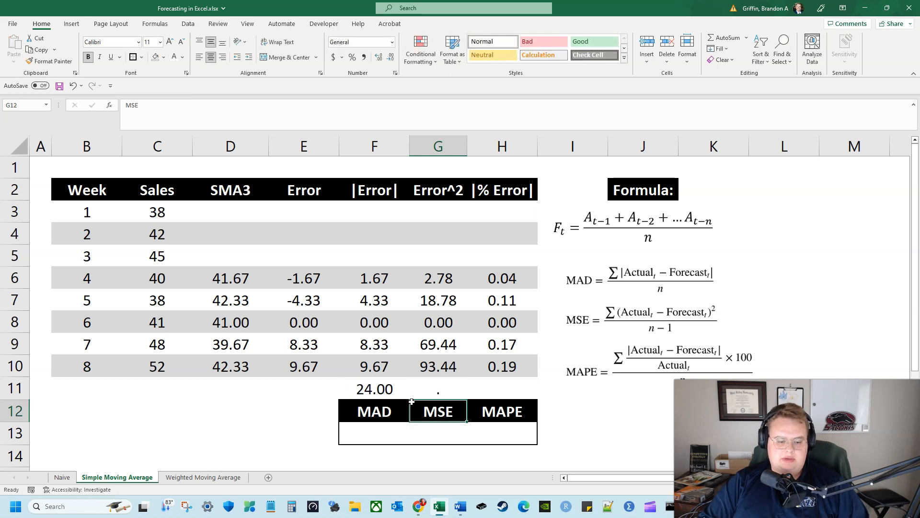
pyautogui.press('Up')
pyautogui.press('Left')
pyautogui.hotkey('ctrl', 'c')
pyautogui.press('Right')
pyautogui.press('Return')
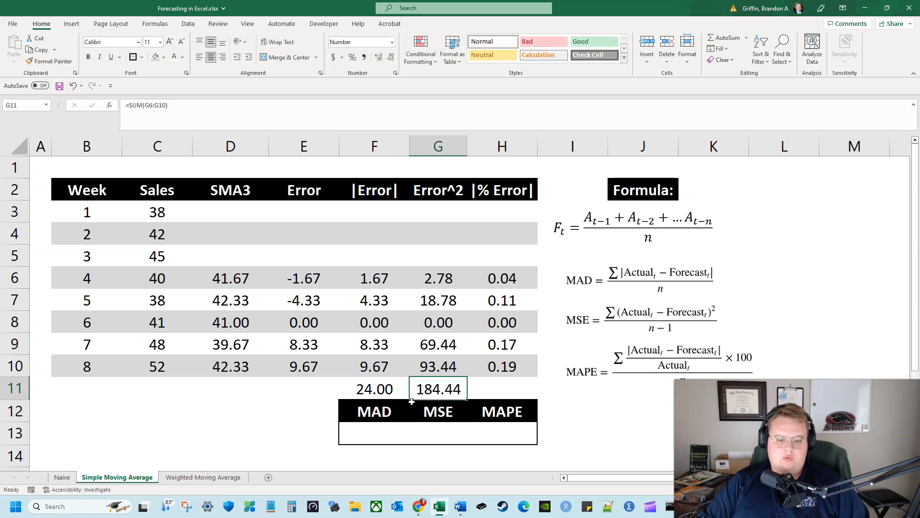
pyautogui.hotkey('ctrl', 'c')
pyautogui.press('Right')
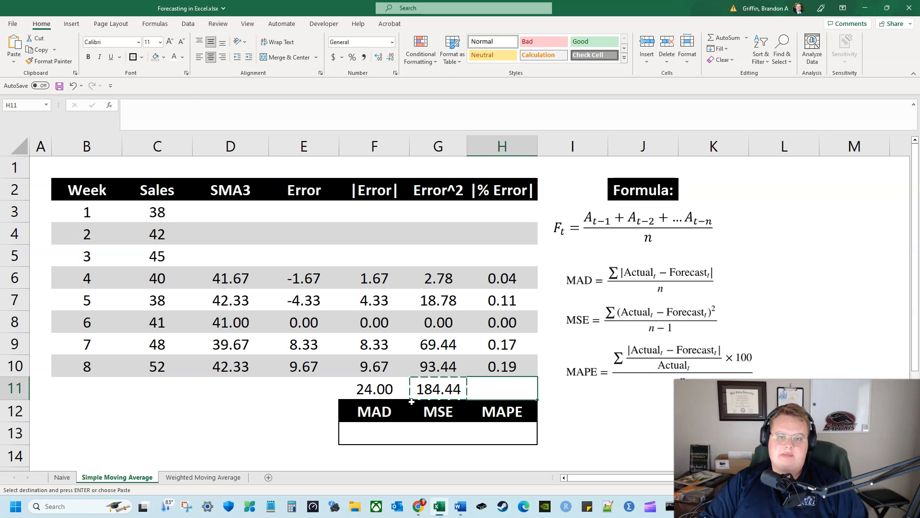
pyautogui.press('Return')
# Calculate the MAD in F13 with the formula =F11/5
pyautogui.press('Left')
pyautogui.press('Left')
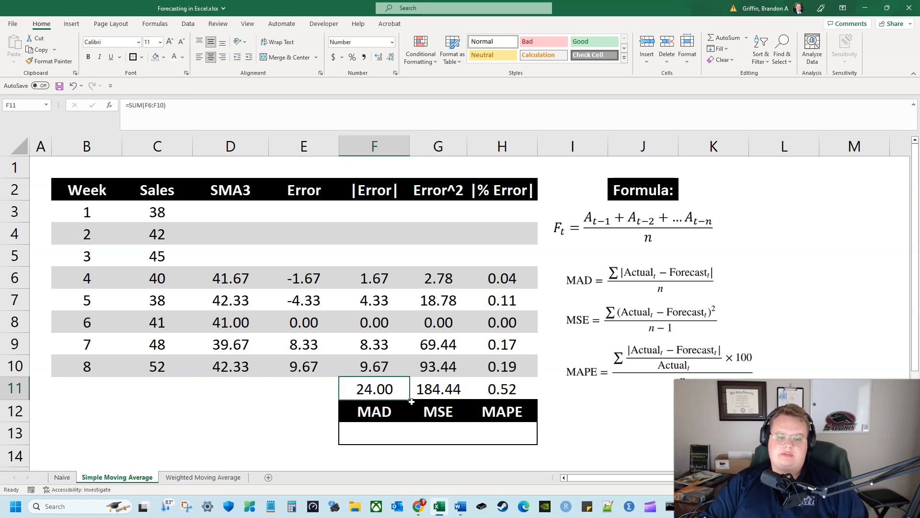
pyautogui.press('Down')
pyautogui.press('Down')
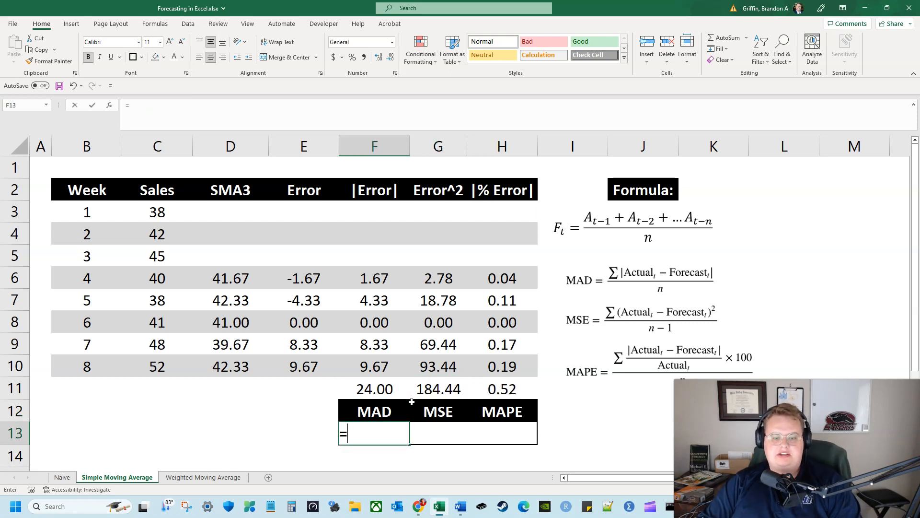
pyautogui.write('=')
pyautogui.press('Up')
pyautogui.press('Up')
pyautogui.write('/')
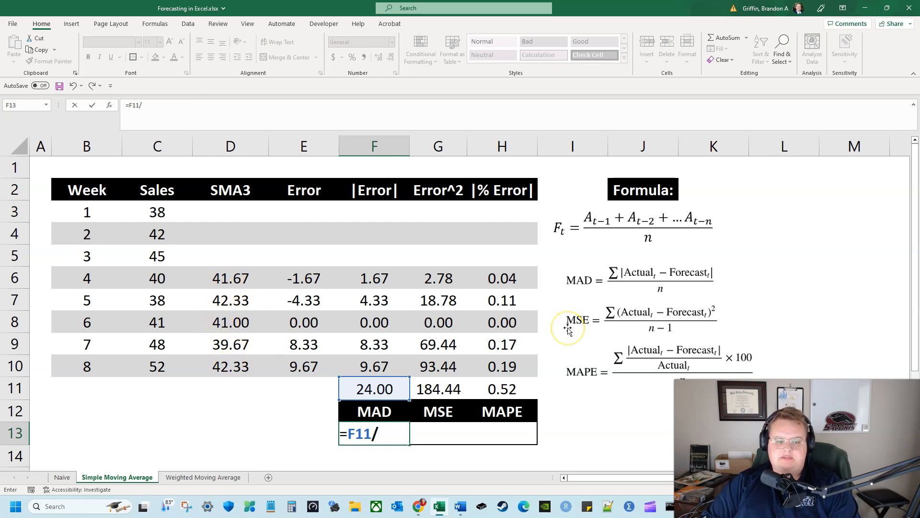
pyautogui.press('Tab')
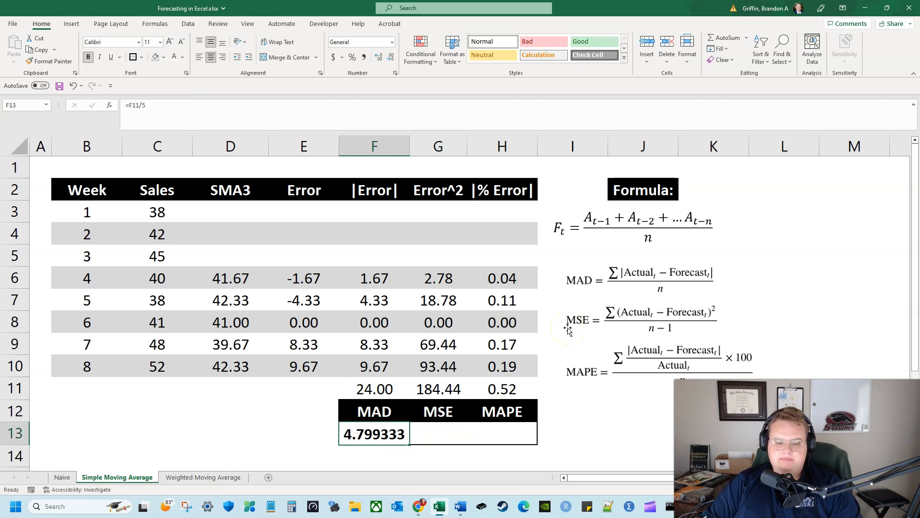
# Format the MAD, MSE and MAPE result cells F13:H13 to two decimal places
pyautogui.moveTo(384, 433); pyautogui.dragTo(491, 427)
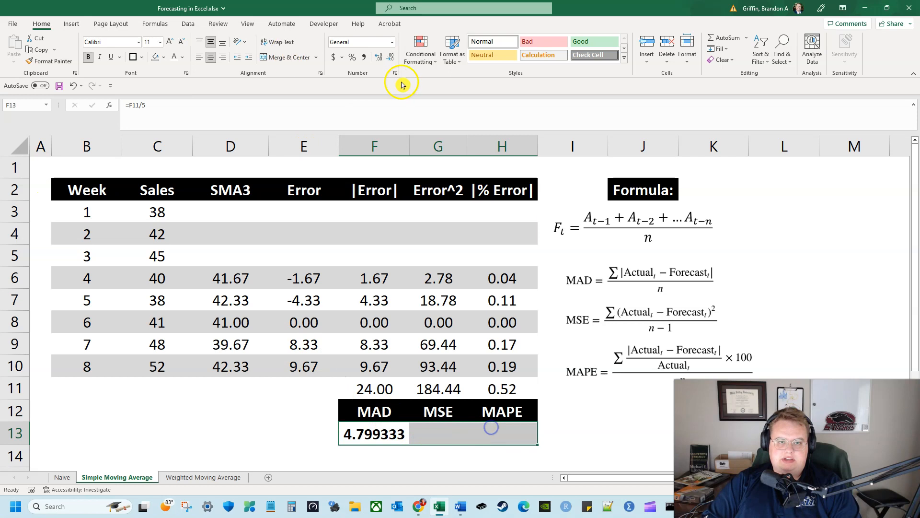
pyautogui.click(389, 58)
pyautogui.click(390, 58)
pyautogui.click(390, 58)
pyautogui.click(390, 58)
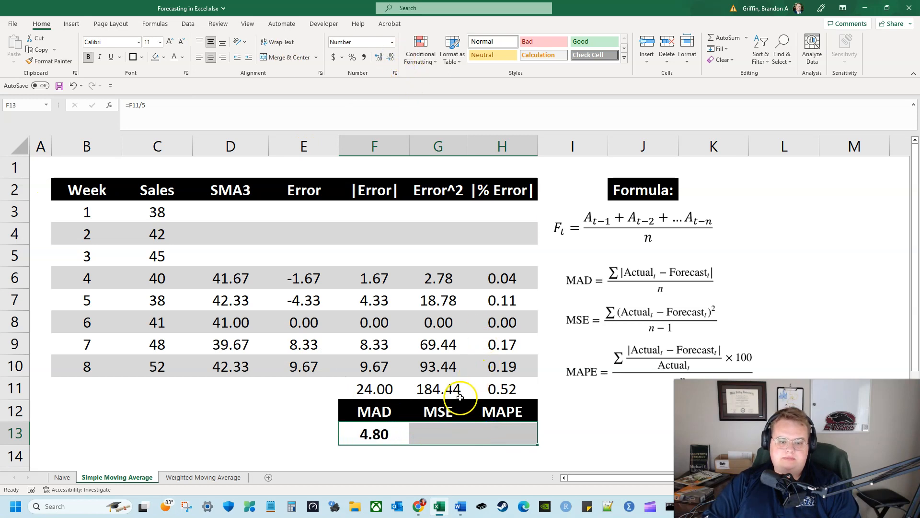
# Calculate the MSE in G13 with the formula =G11/4
pyautogui.click(447, 426)
pyautogui.write('=')
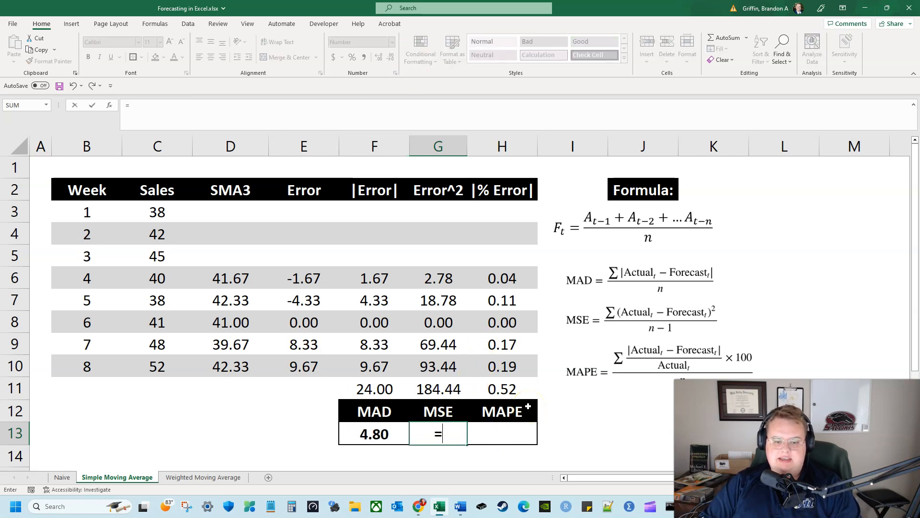
pyautogui.press('Up')
pyautogui.press('Up')
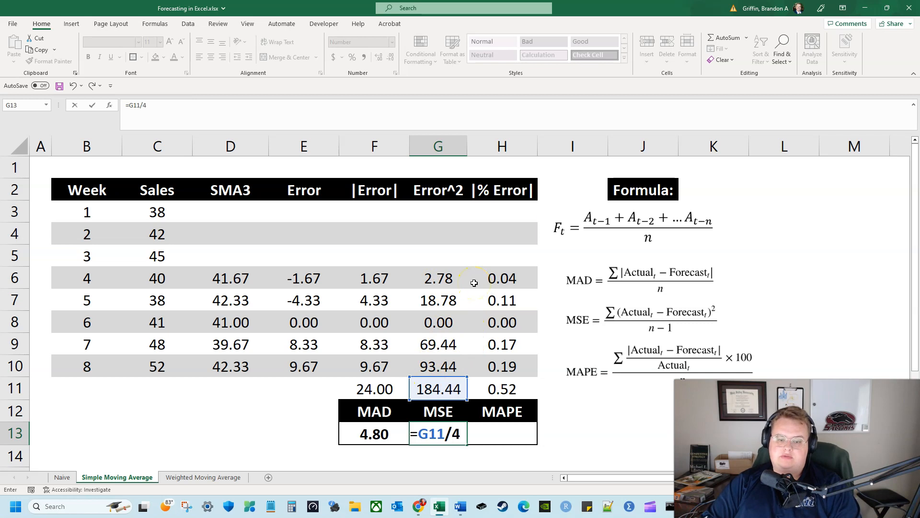
pyautogui.press('Return')
pyautogui.press('Up')
# Calculate the MAPE in H13 with the formula =H11/5
pyautogui.press('Right')
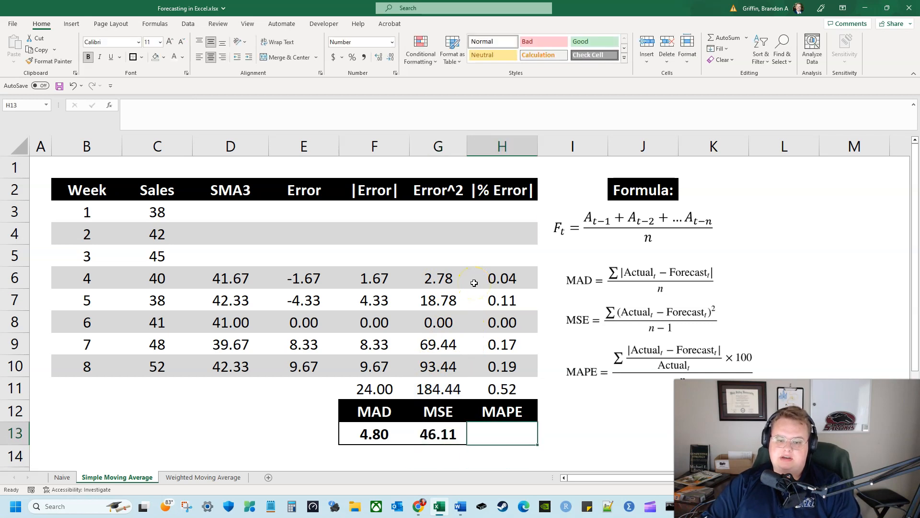
pyautogui.write('=')
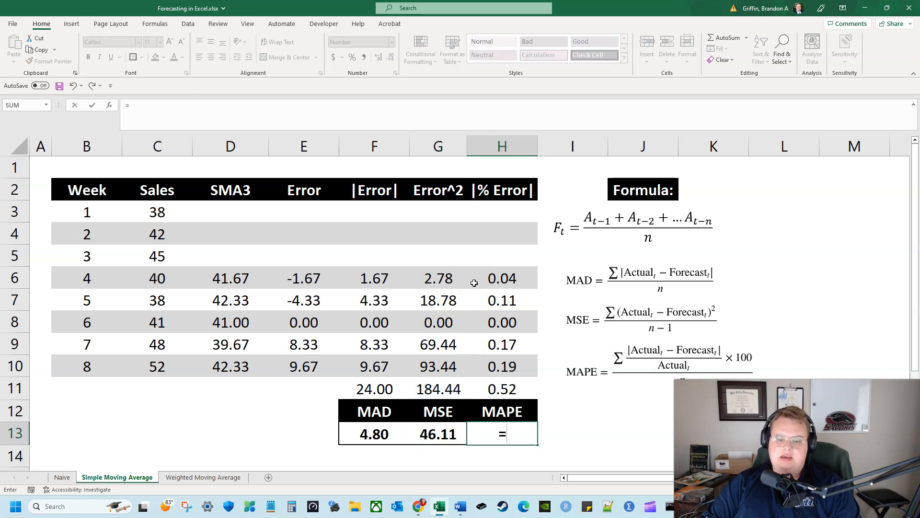
pyautogui.press('Up')
pyautogui.press('Up')
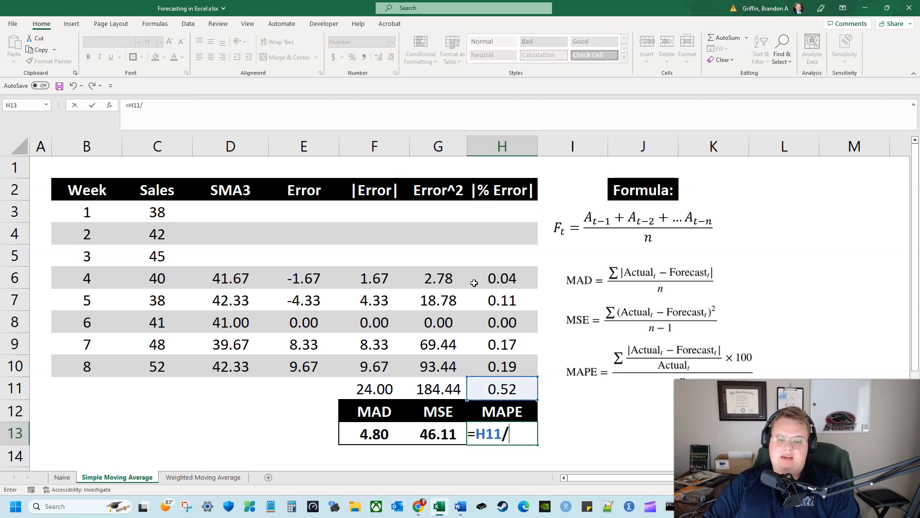
pyautogui.write('/5')
pyautogui.press('Return')
pyautogui.press('Up')
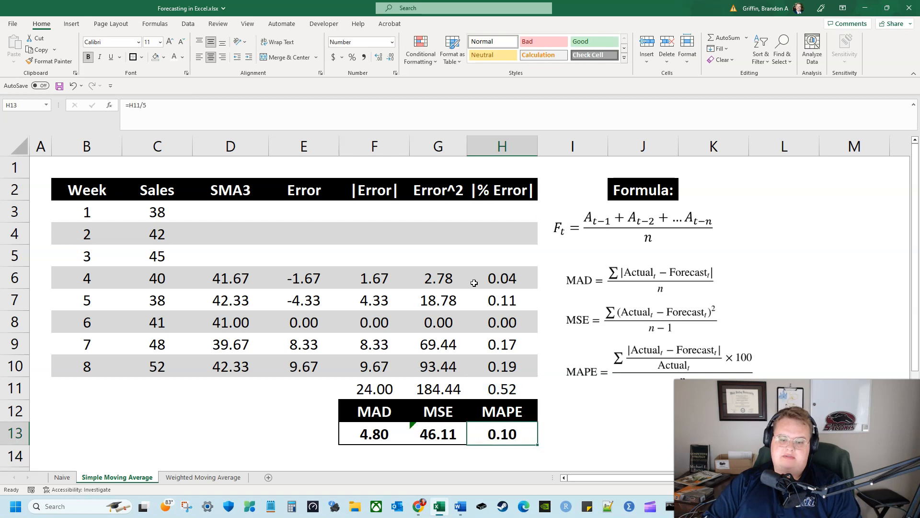
# Review the MAD, MSE and MAPE results and their formulas in F13:H13
pyautogui.click(413, 432)
pyautogui.click(415, 461)
pyautogui.click(409, 451)
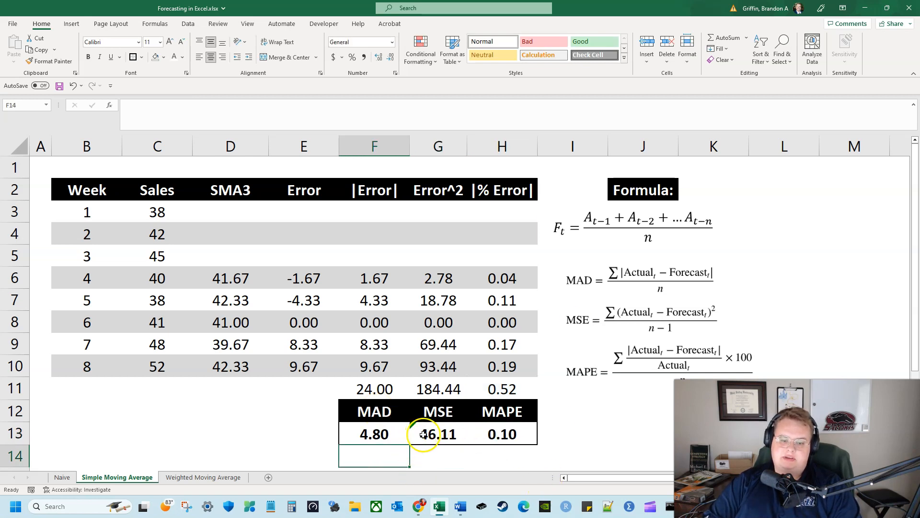
pyautogui.click(425, 434)
pyautogui.click(380, 434)
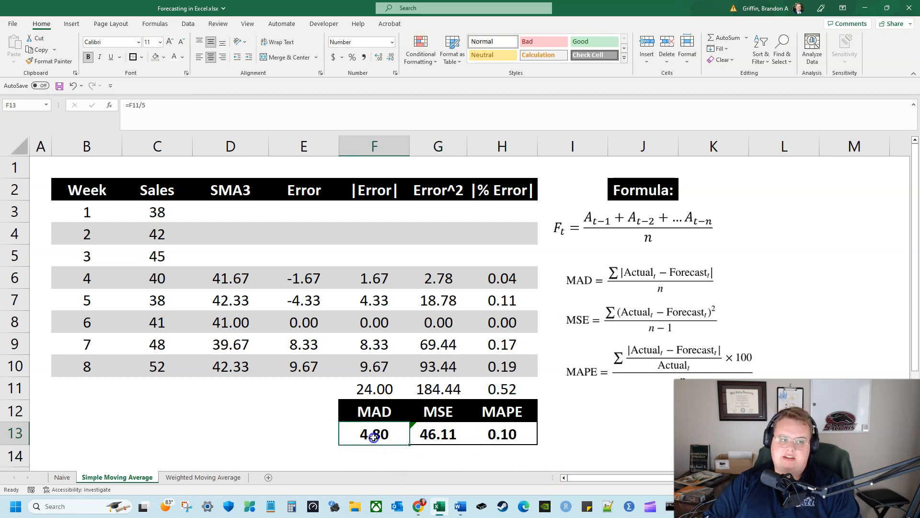
pyautogui.press('Right')
pyautogui.press('Right')
pyautogui.click(430, 434)
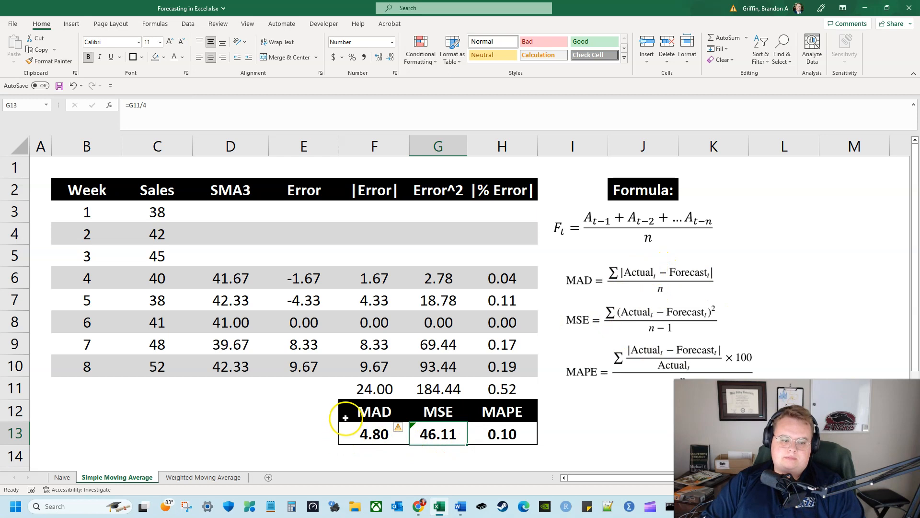
pyautogui.click(279, 423)
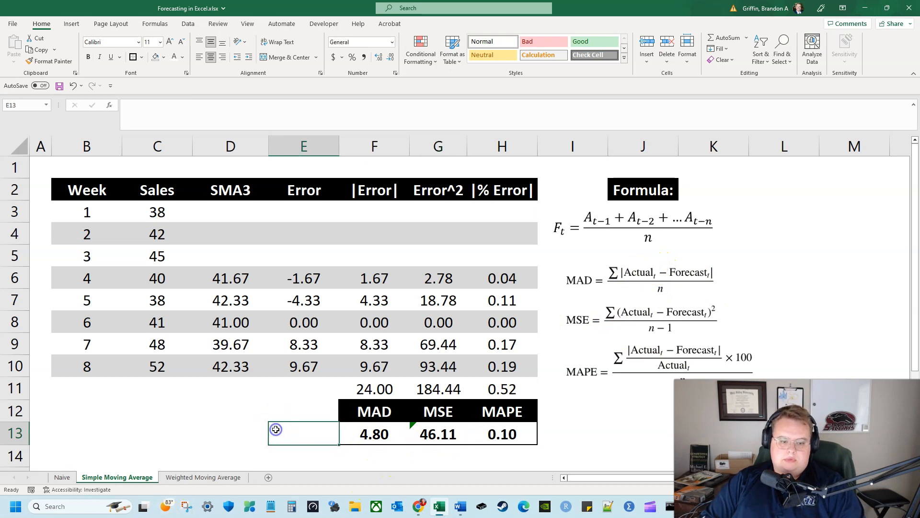
# Compare the MAD, MSE and MAPE on the Naive sheet with those on the Simple Moving Average sheet
pyautogui.click(57, 477)
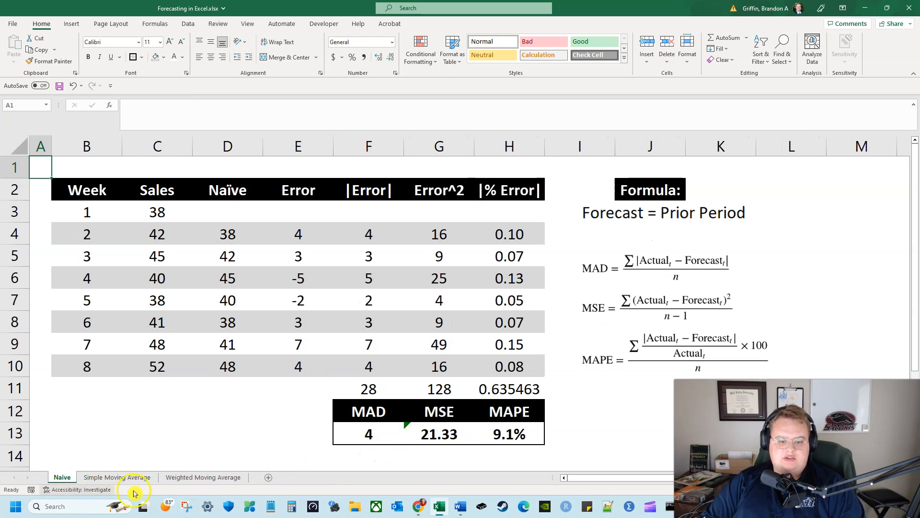
pyautogui.click(102, 477)
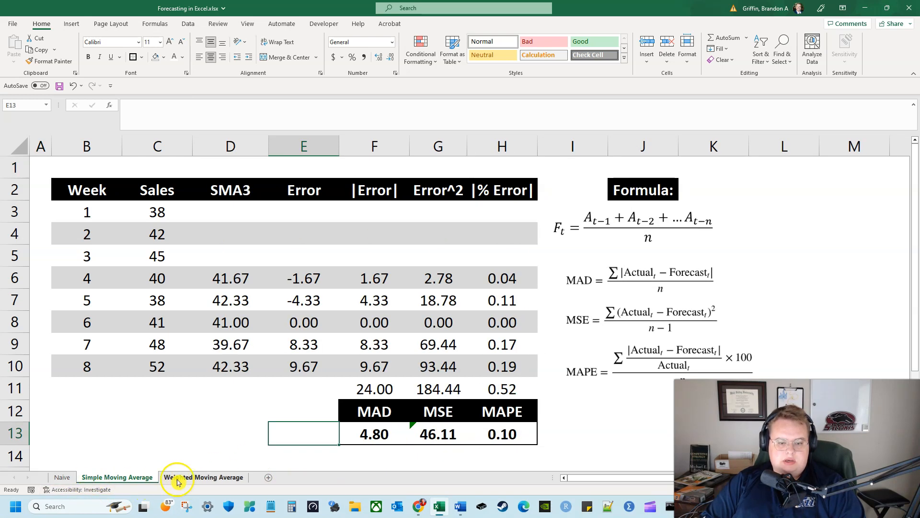
pyautogui.click(67, 477)
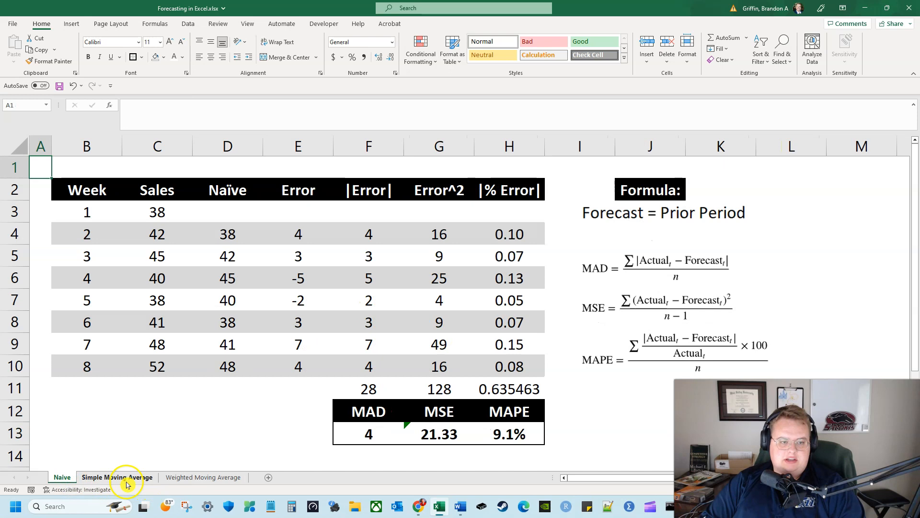
pyautogui.click(125, 478)
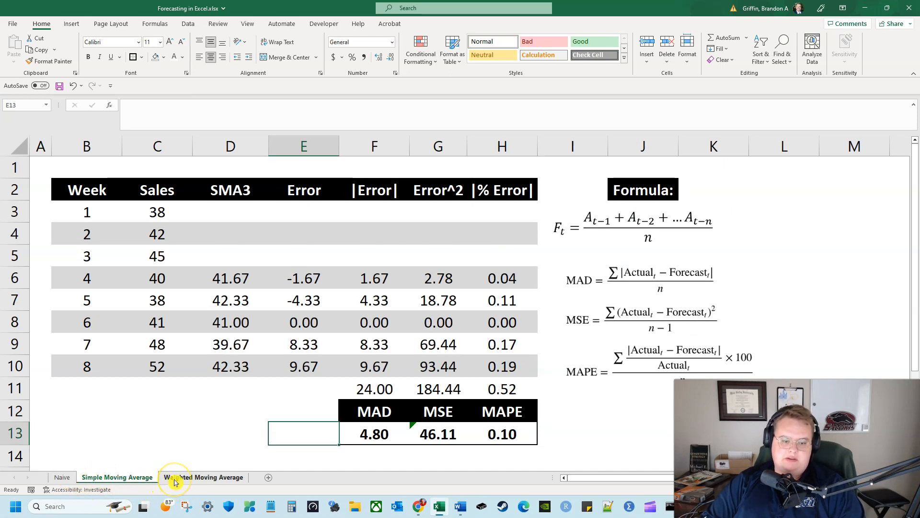
# Open the Weighted Moving Average sheet and select the last weight in J9
pyautogui.click(175, 478)
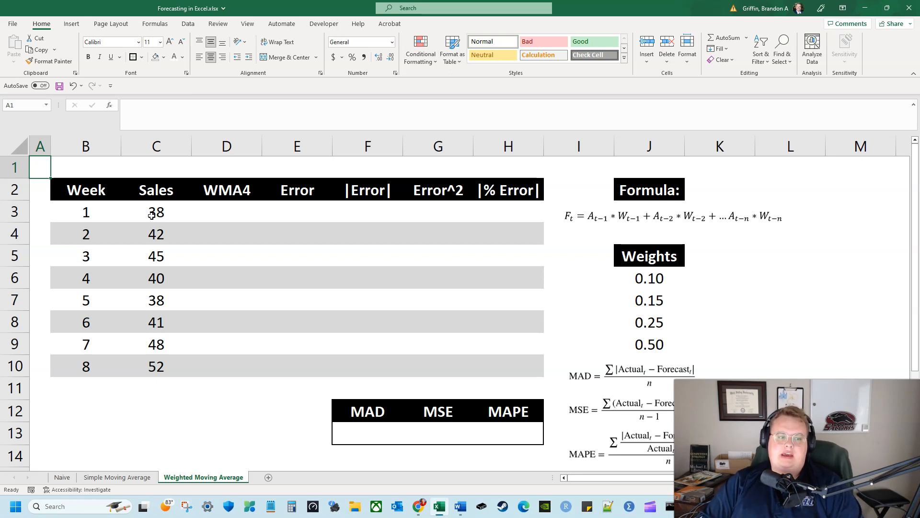
pyautogui.click(649, 340)
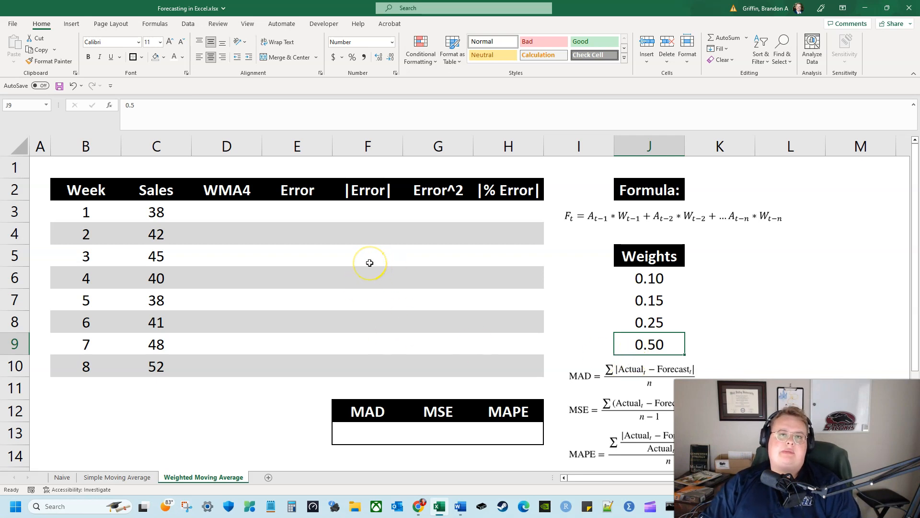
# Examine the four weights in J6:J9 from the most recent period's weight back to the oldest
pyautogui.click(578, 306)
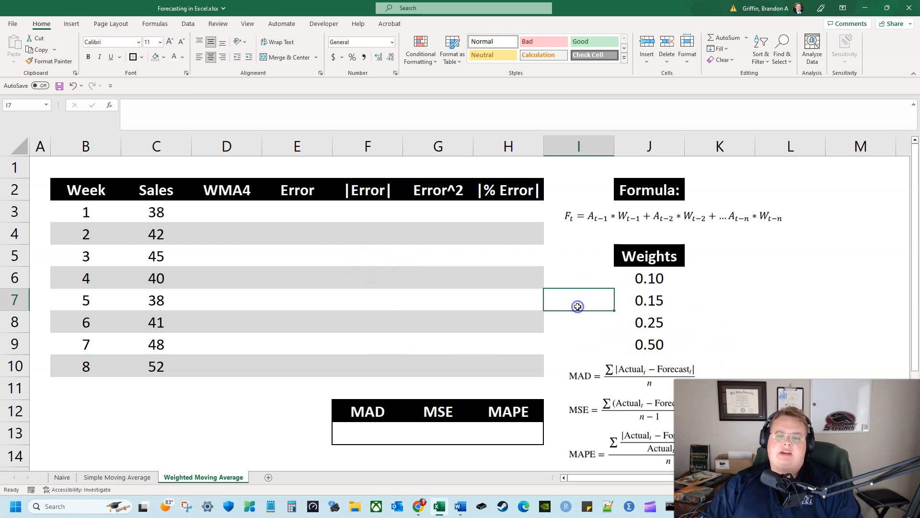
pyautogui.click(578, 322)
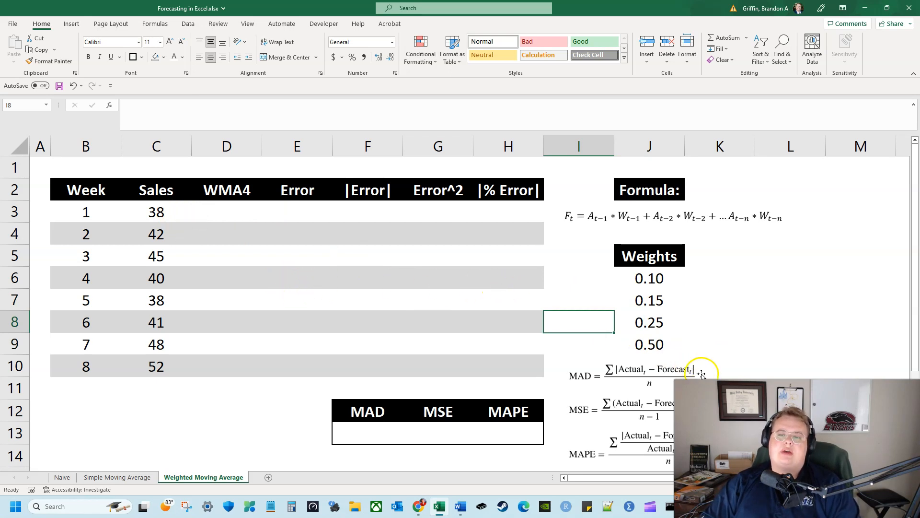
pyautogui.moveTo(661, 345); pyautogui.dragTo(667, 278)
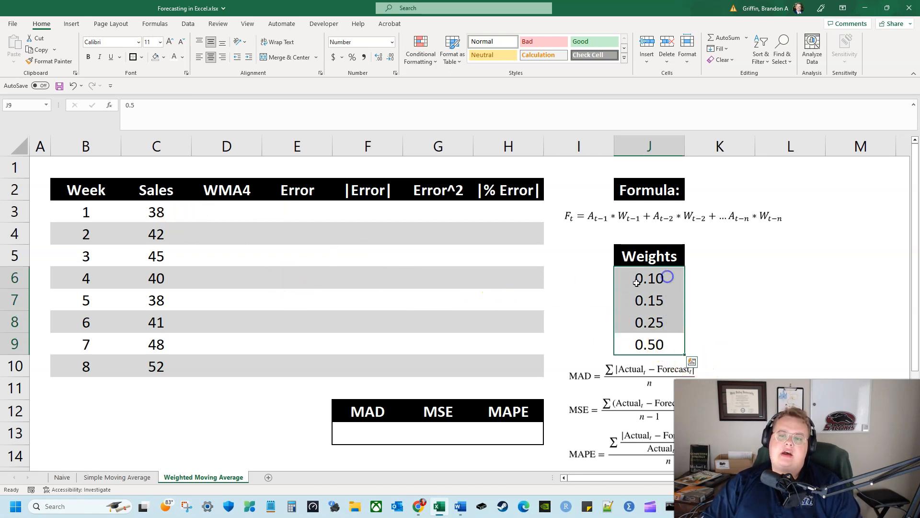
pyautogui.click(579, 271)
pyautogui.moveTo(572, 347); pyautogui.dragTo(577, 283)
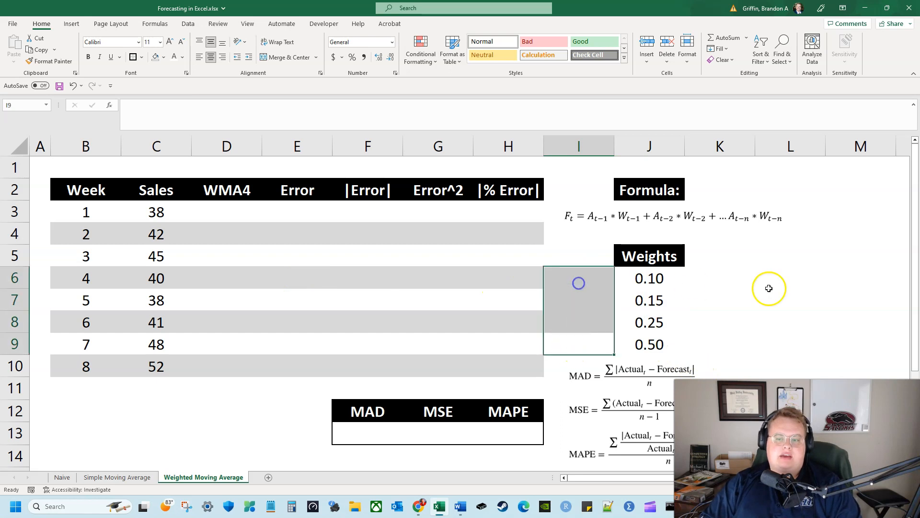
pyautogui.moveTo(732, 271); pyautogui.dragTo(715, 333)
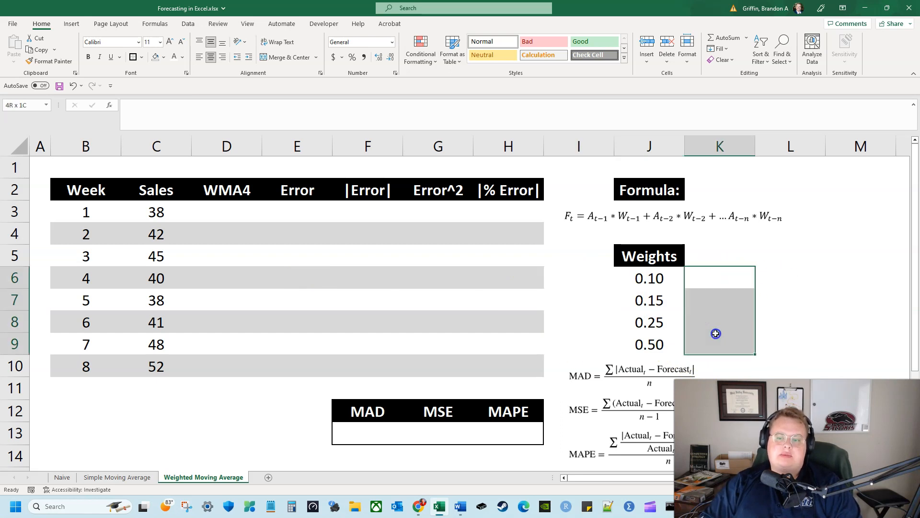
pyautogui.click(570, 335)
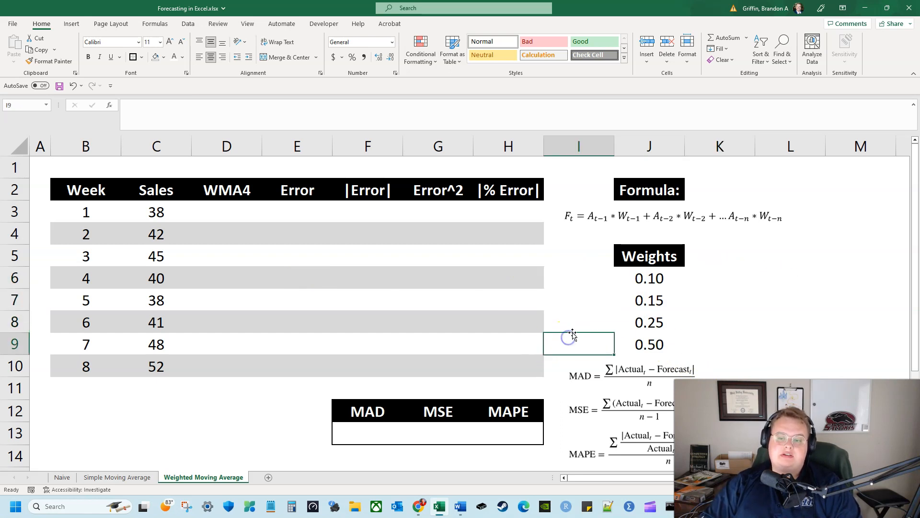
pyautogui.click(677, 341)
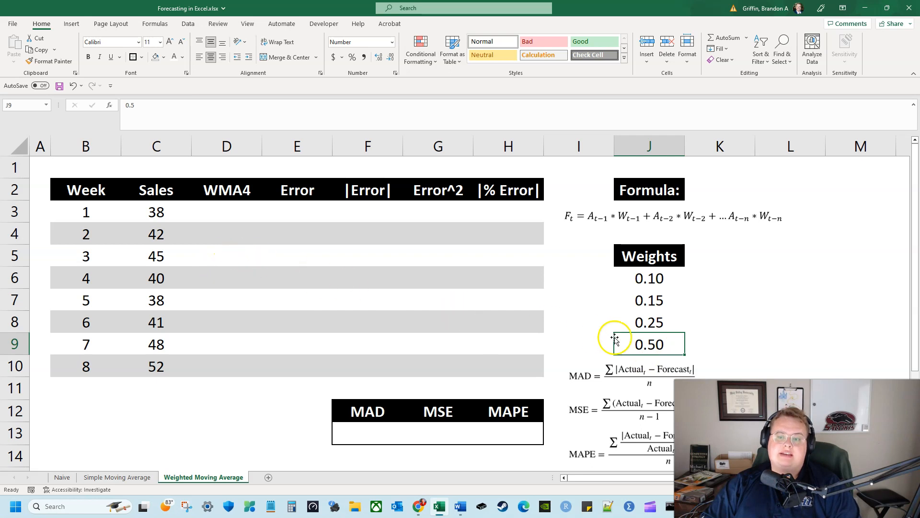
pyautogui.click(680, 327)
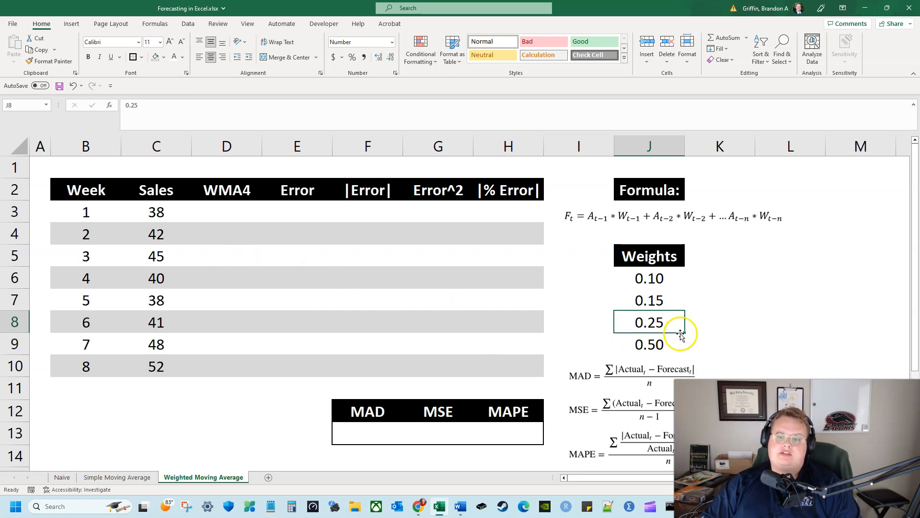
pyautogui.click(679, 303)
pyautogui.click(675, 278)
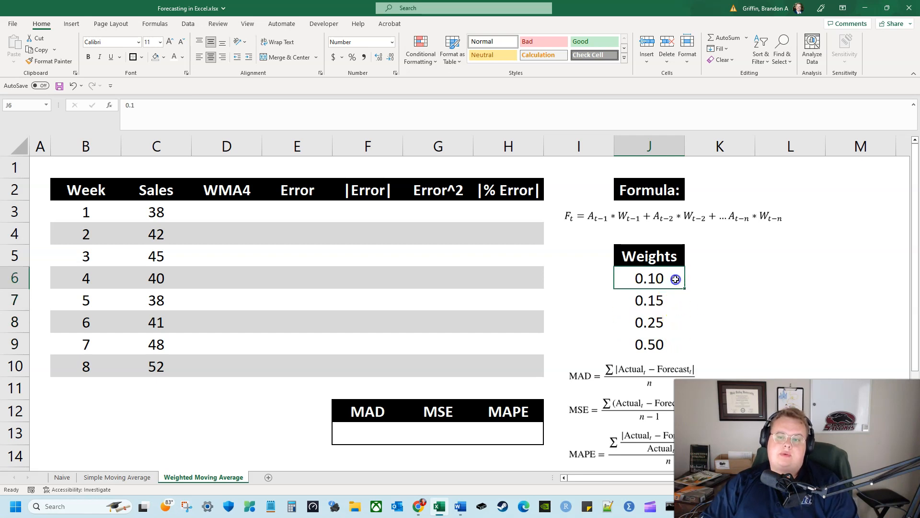
pyautogui.moveTo(671, 342); pyautogui.dragTo(669, 278)
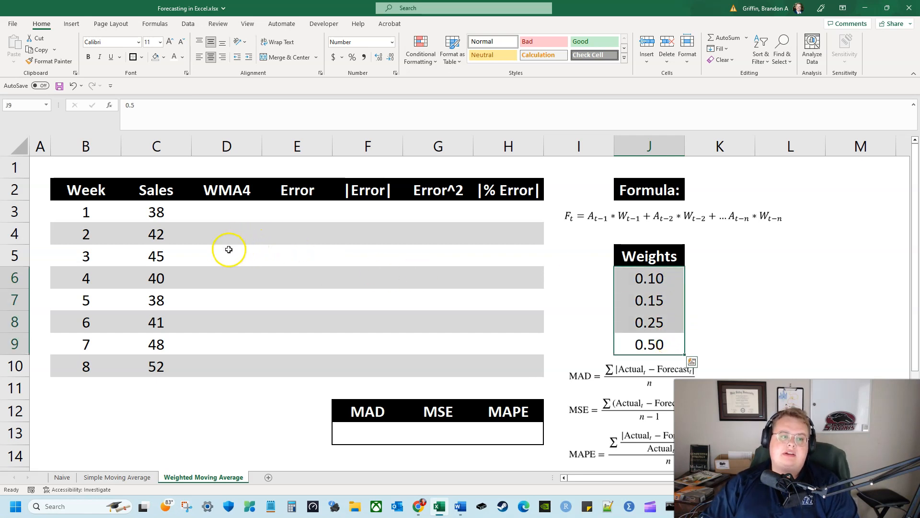
# Start the week 5 weighted forecast in D7 with the two most recent weeks' terms, =(C6*J9)+(C5*J8)+
pyautogui.click(219, 276)
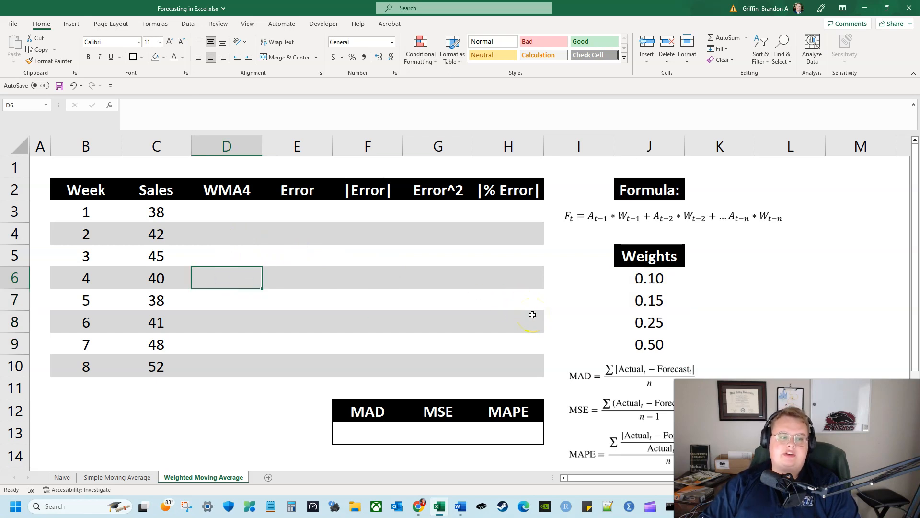
pyautogui.press('Down')
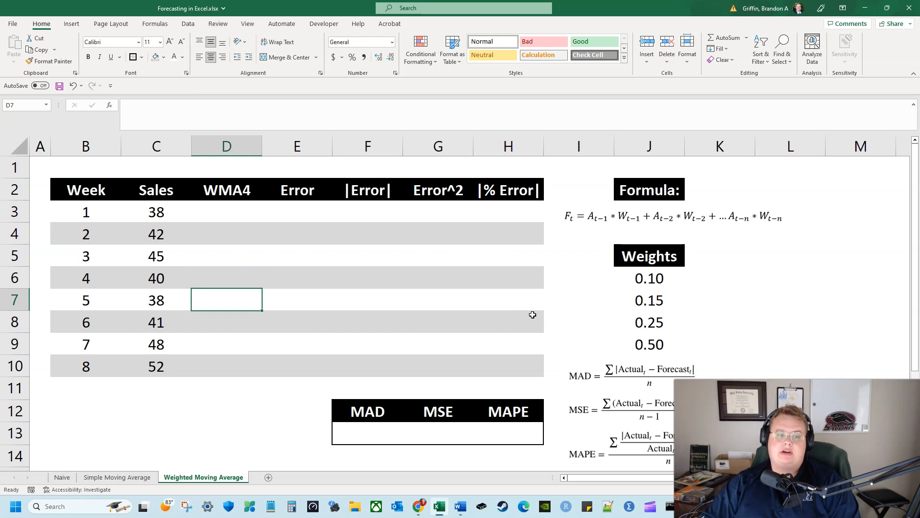
pyautogui.write('=(')
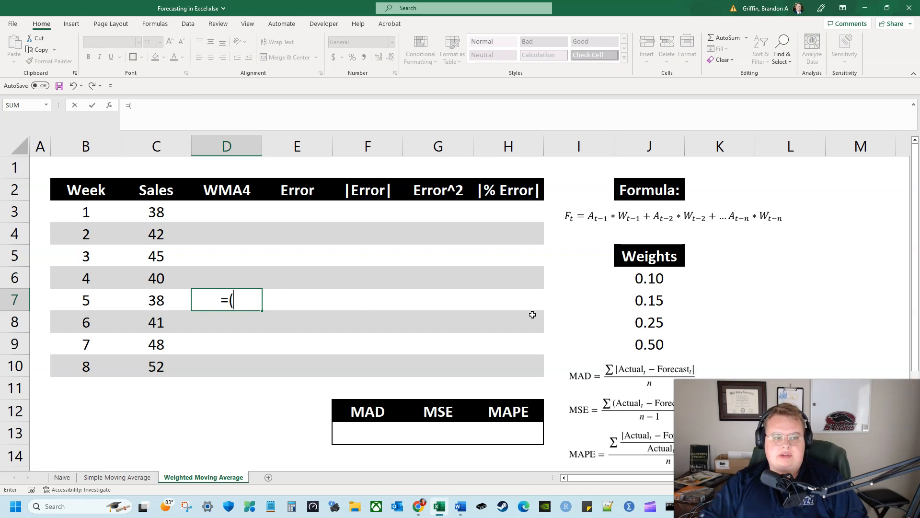
pyautogui.click(161, 211)
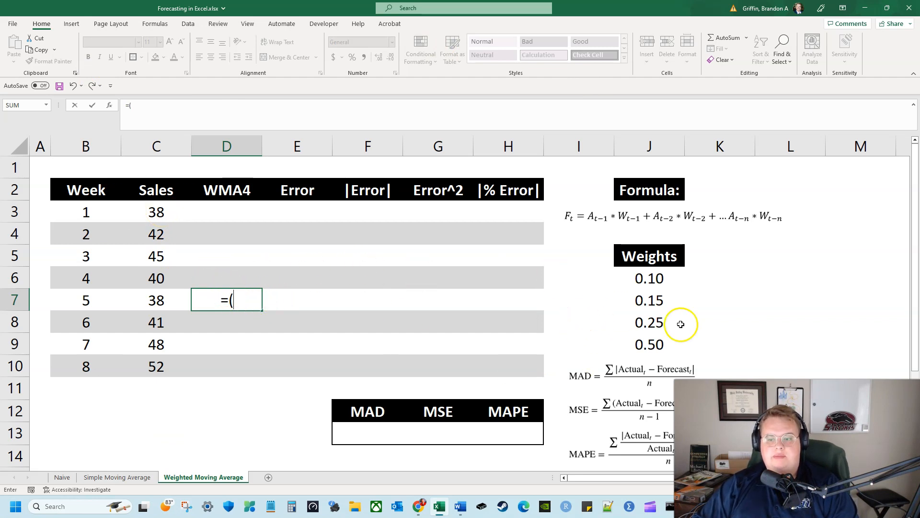
pyautogui.click(165, 278)
pyautogui.write('*')
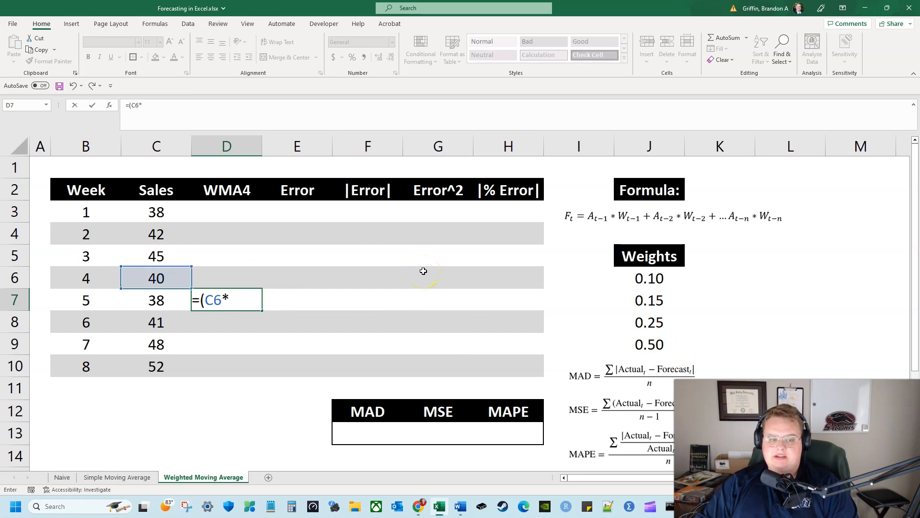
pyautogui.click(662, 345)
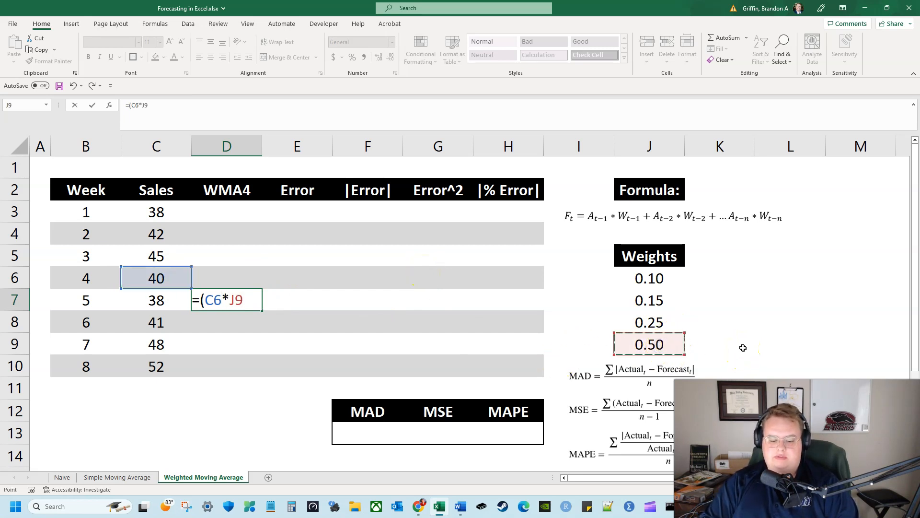
pyautogui.write(')')
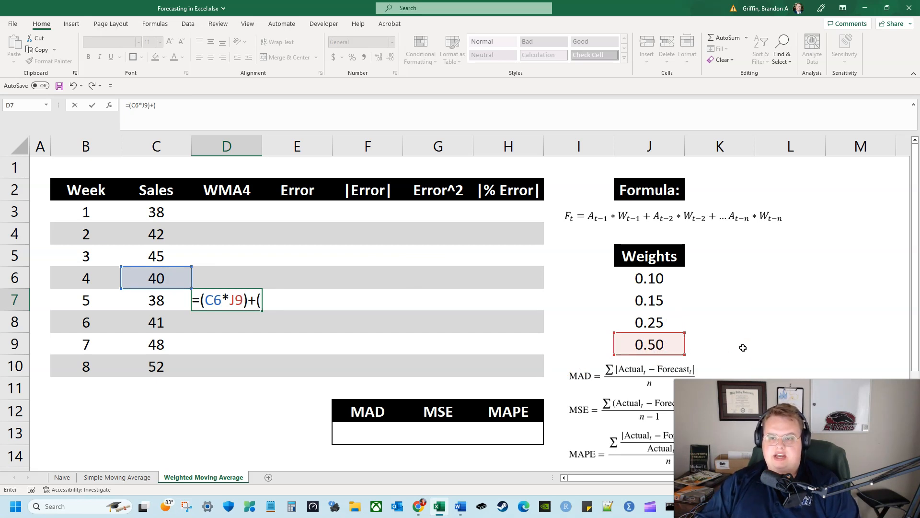
pyautogui.write('+(')
pyautogui.click(179, 257)
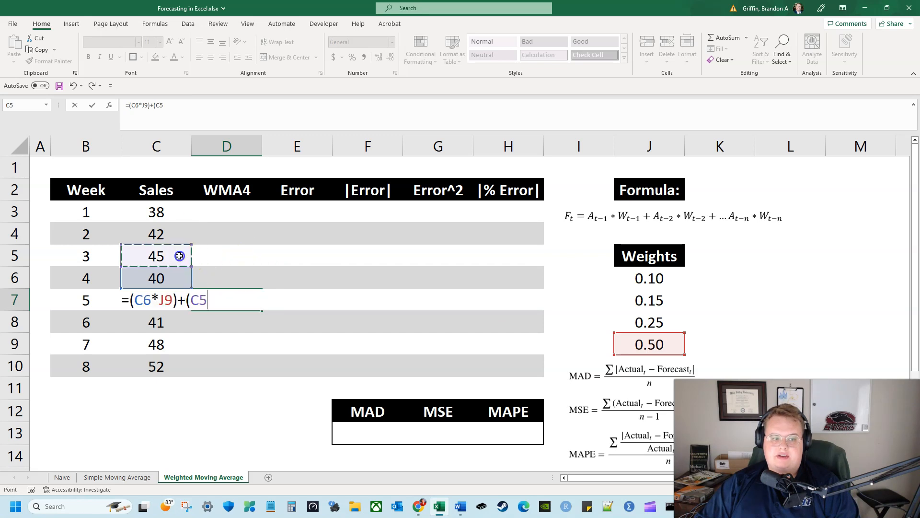
pyautogui.write('*')
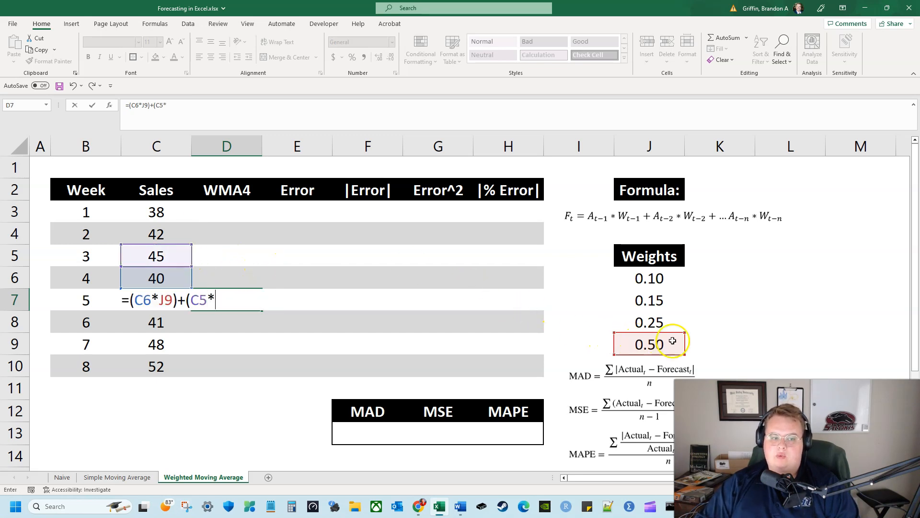
pyautogui.click(672, 325)
pyautogui.write(')+(')
# Complete the week 5 forecast formula in D7 with the two oldest terms, (C4*J7)+(C3*J6)
pyautogui.click(140, 238)
pyautogui.write('*')
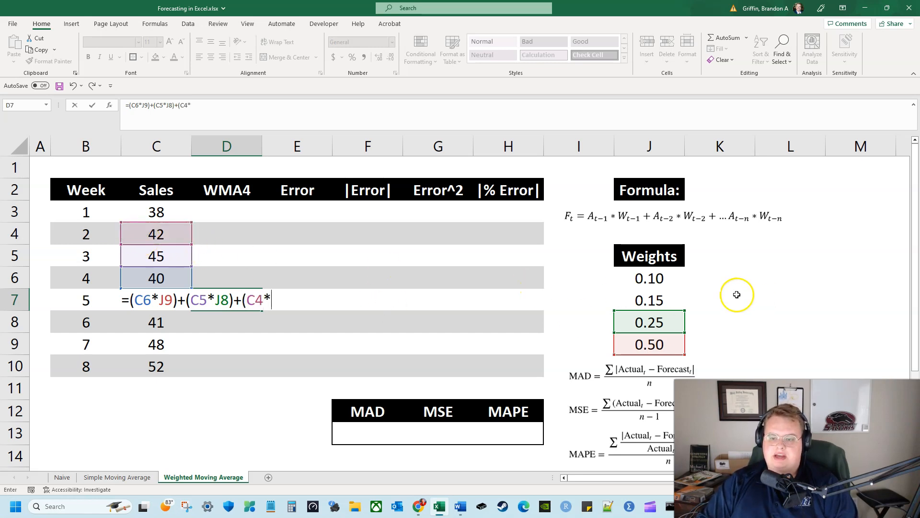
pyautogui.click(670, 302)
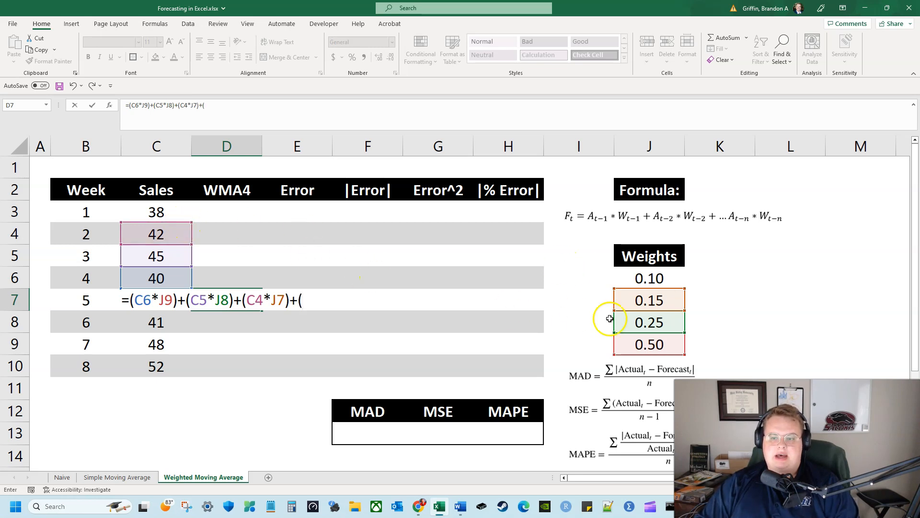
pyautogui.click(173, 211)
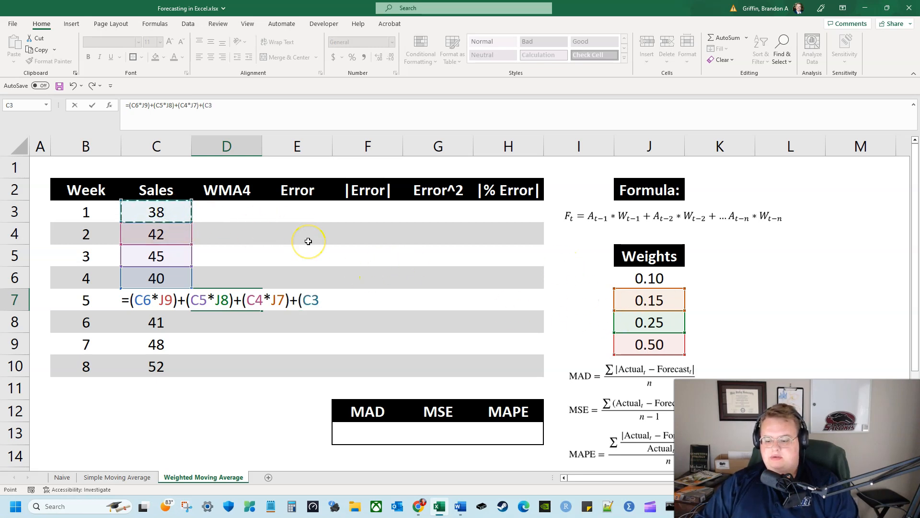
pyautogui.write('*')
pyautogui.click(663, 280)
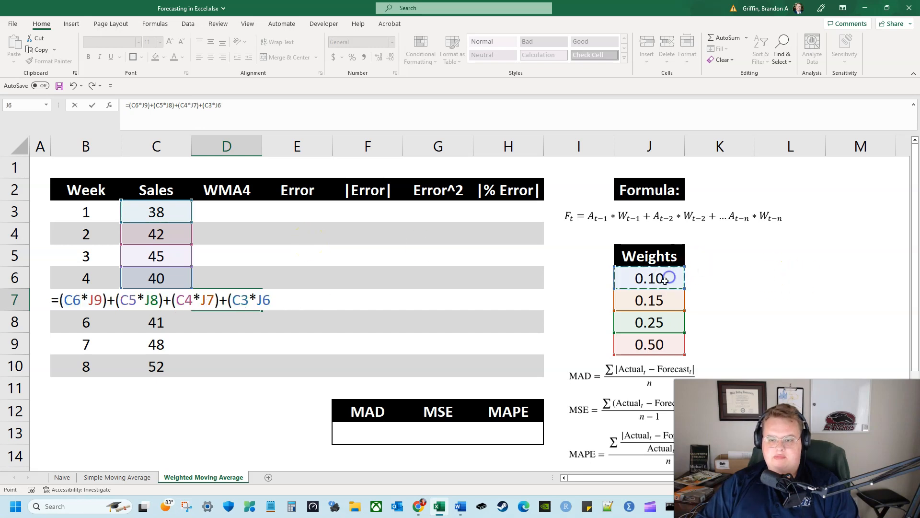
pyautogui.write(')')
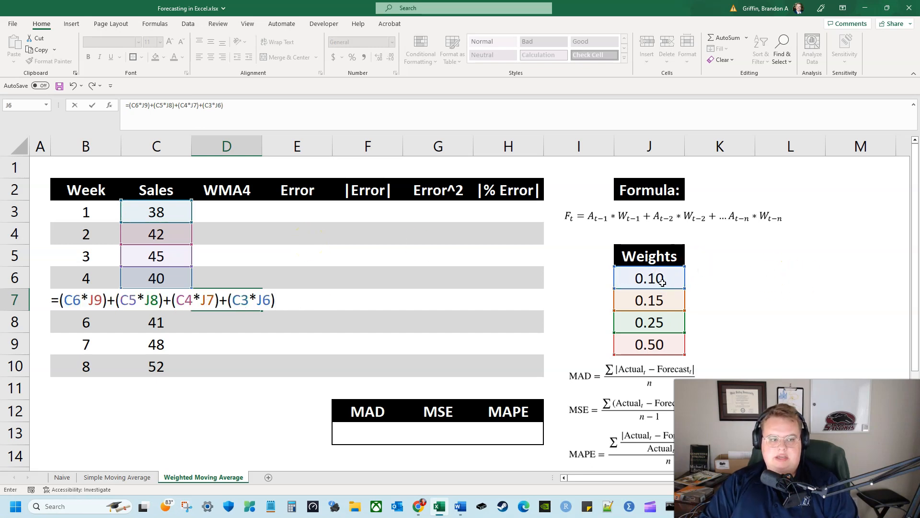
pyautogui.press('Return')
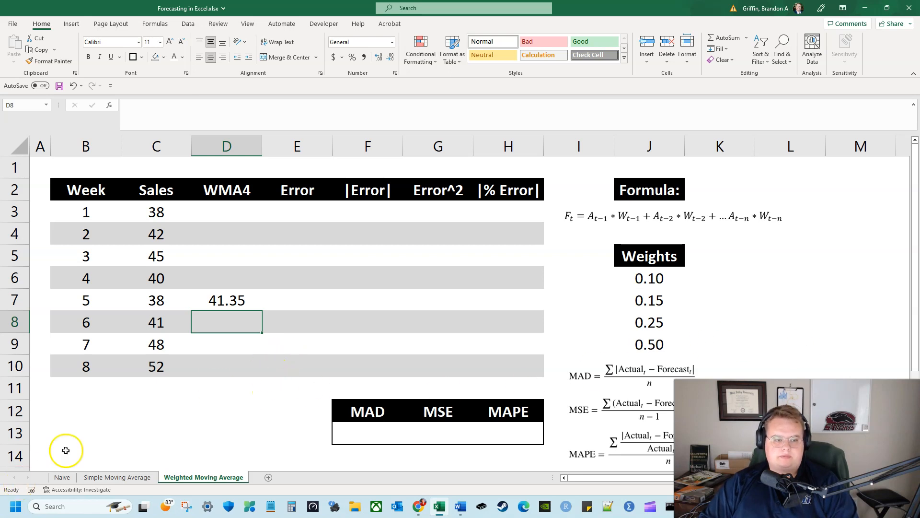
pyautogui.click(237, 301)
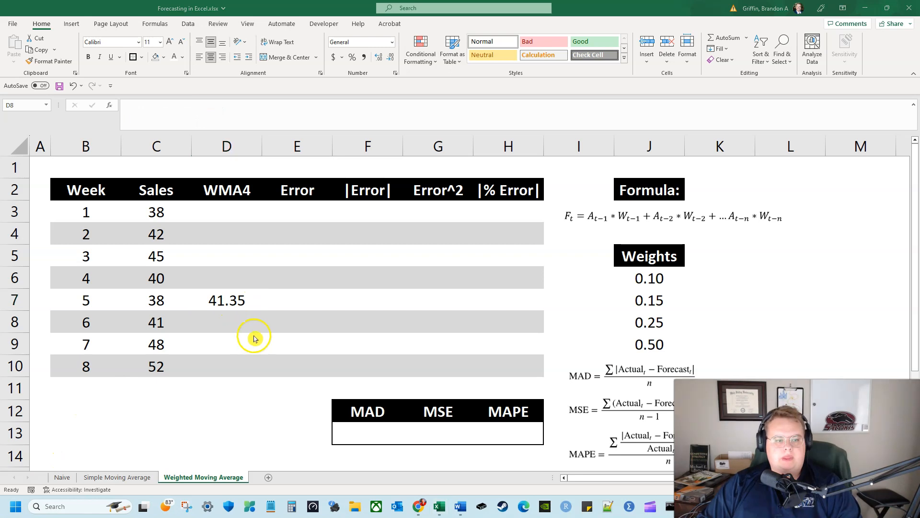
pyautogui.click(256, 331)
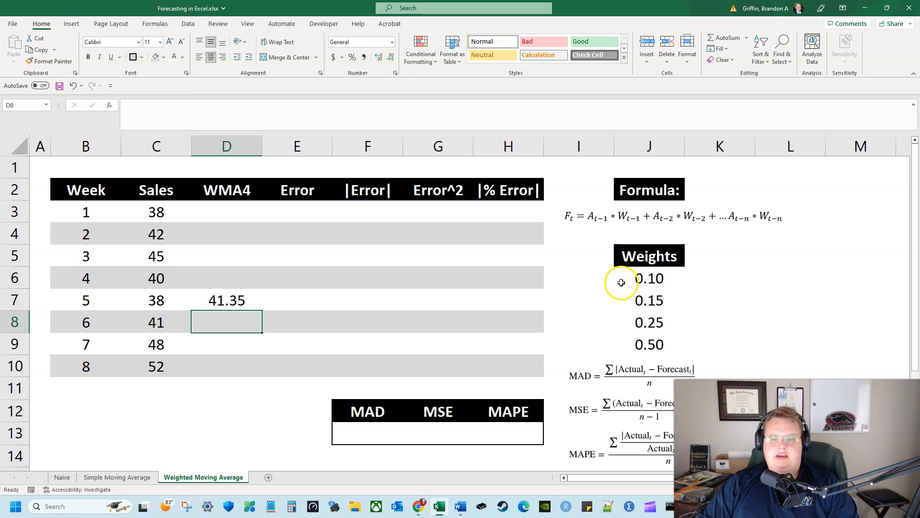
pyautogui.moveTo(633, 255); pyautogui.dragTo(620, 345)
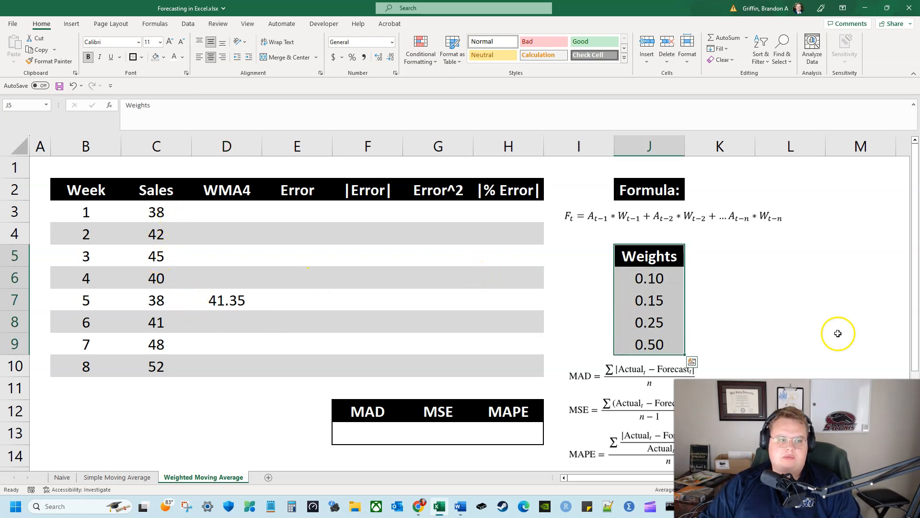
pyautogui.click(170, 220)
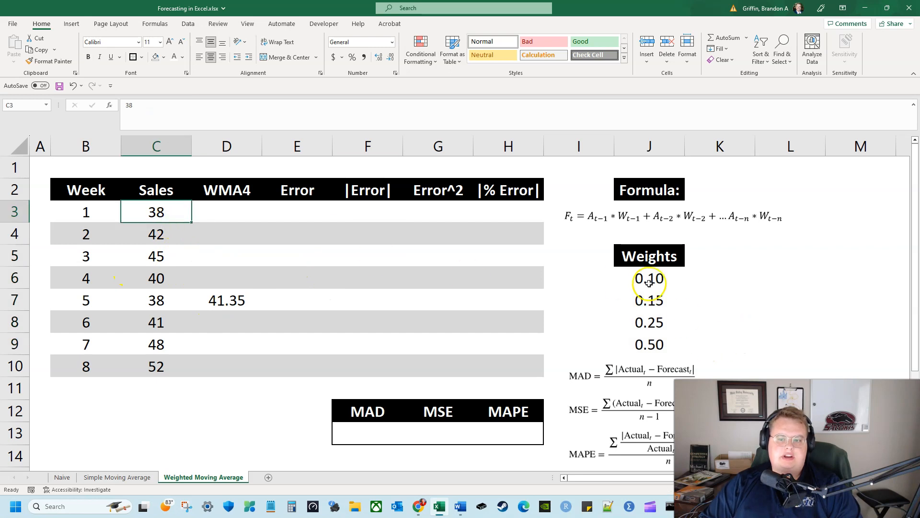
# Start the week 6 weighted forecast in D8 with the two most recent weeks' terms, =(C7*J9)+(C6*J8)
pyautogui.click(214, 305)
pyautogui.click(214, 314)
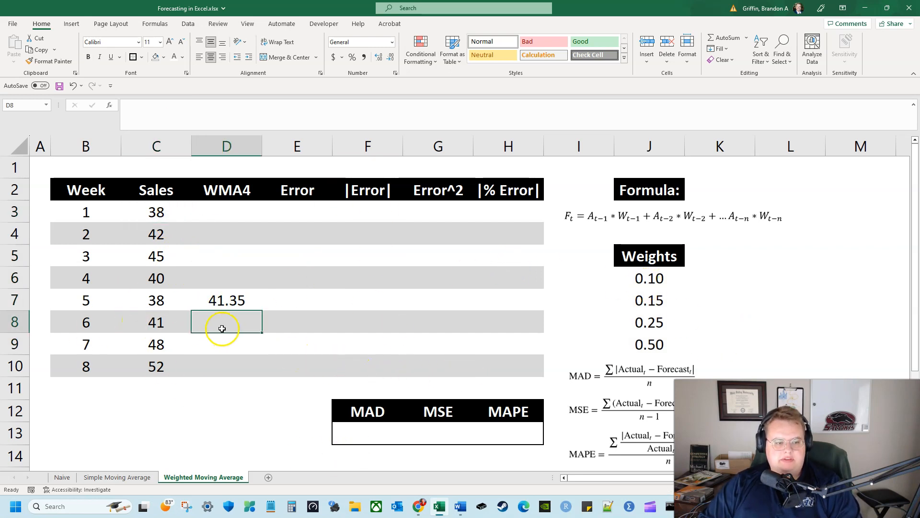
pyautogui.write('=')
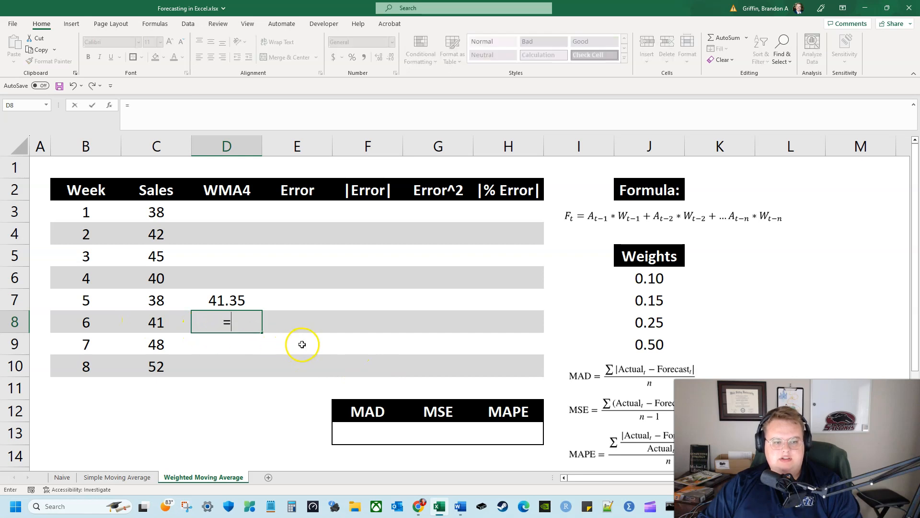
pyautogui.write('(')
pyautogui.click(161, 306)
pyautogui.write('*')
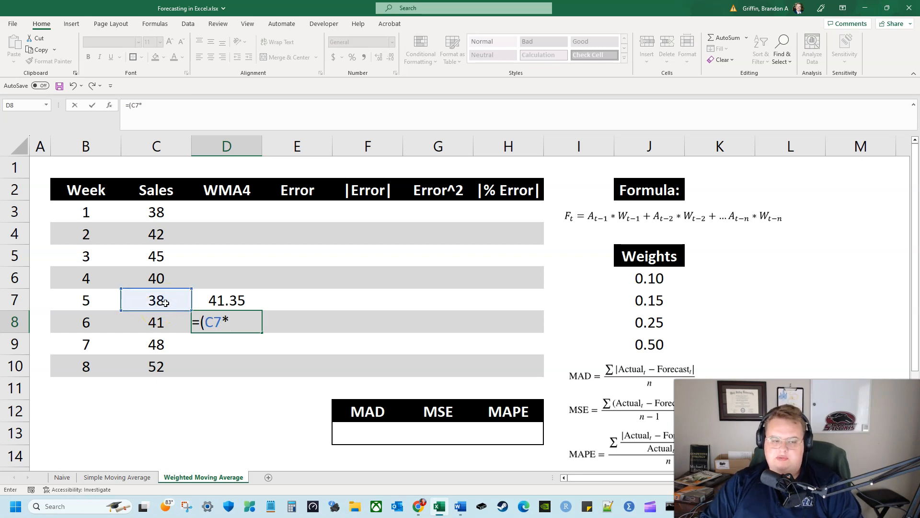
pyautogui.click(660, 345)
pyautogui.write(')+(')
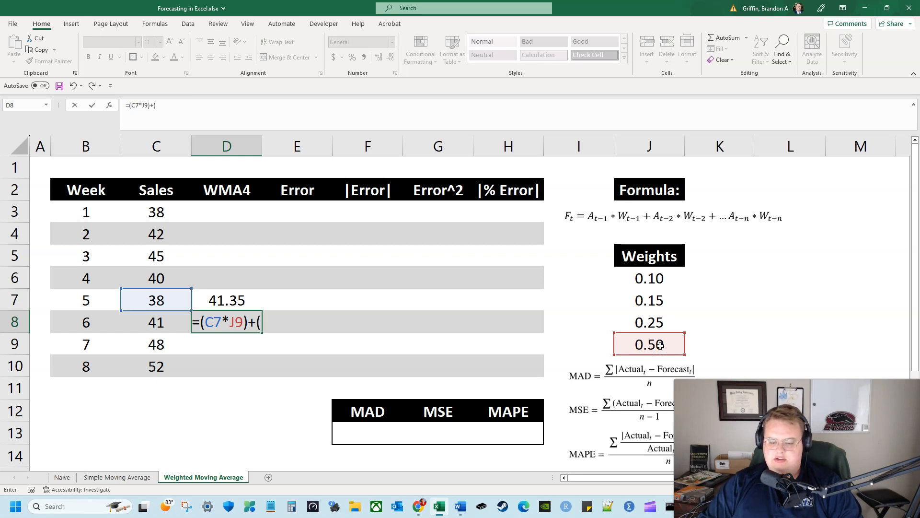
pyautogui.click(158, 278)
pyautogui.write('*')
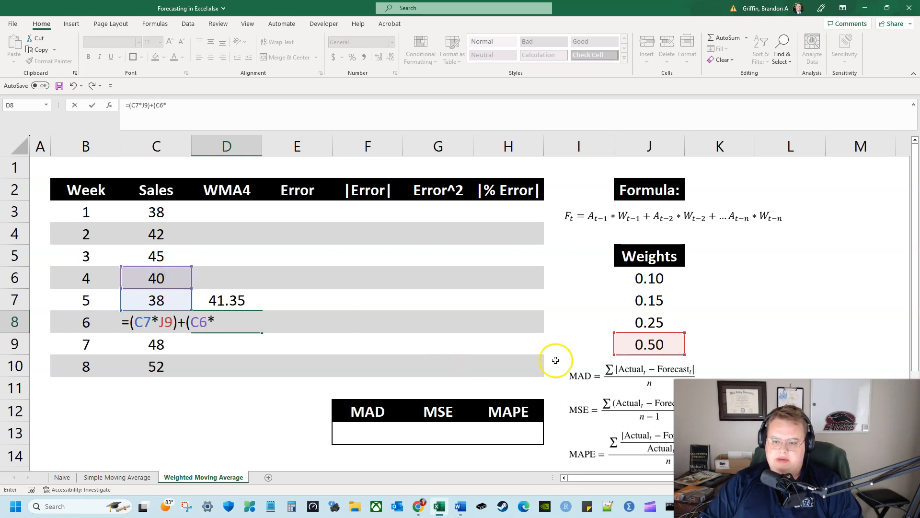
pyautogui.click(671, 318)
pyautogui.write(')')
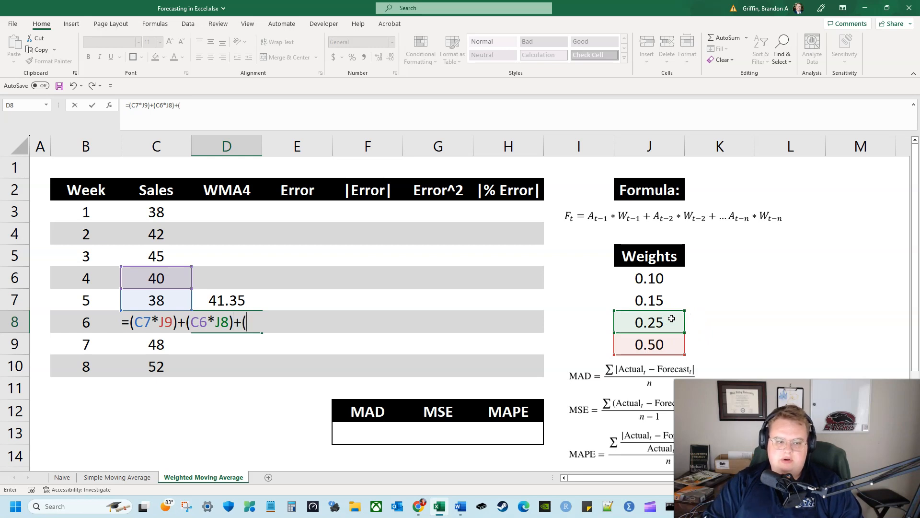
pyautogui.write('+(')
# Complete the week 6 forecast formula in D8 by adding the two oldest terms, +(C5*J7)+(C4*J6)
pyautogui.click(177, 254)
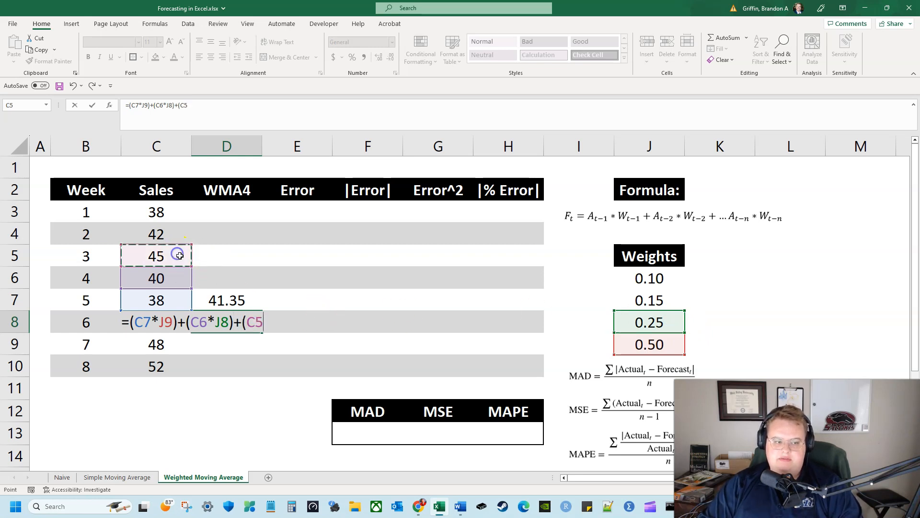
pyautogui.write('*')
pyautogui.click(648, 301)
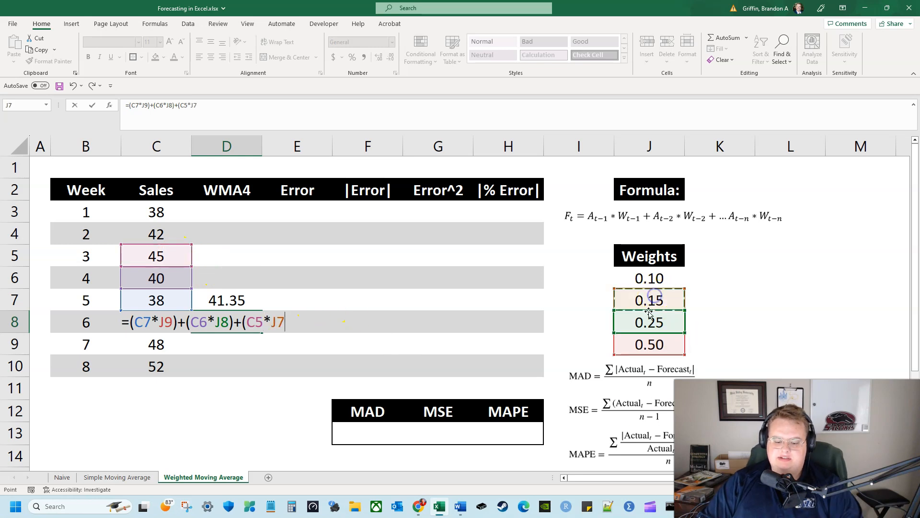
pyautogui.write(')')
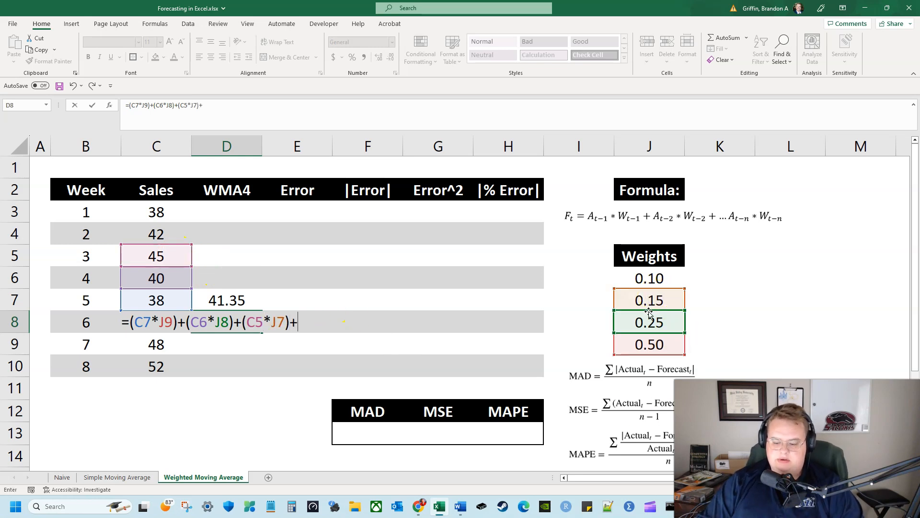
pyautogui.write('+(')
pyautogui.click(154, 234)
pyautogui.write('*')
pyautogui.click(677, 276)
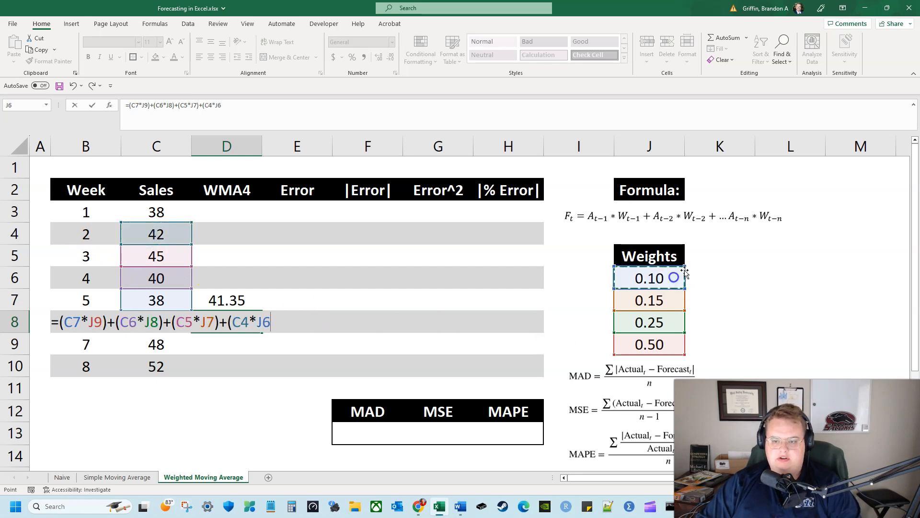
pyautogui.write(')')
pyautogui.press('Return')
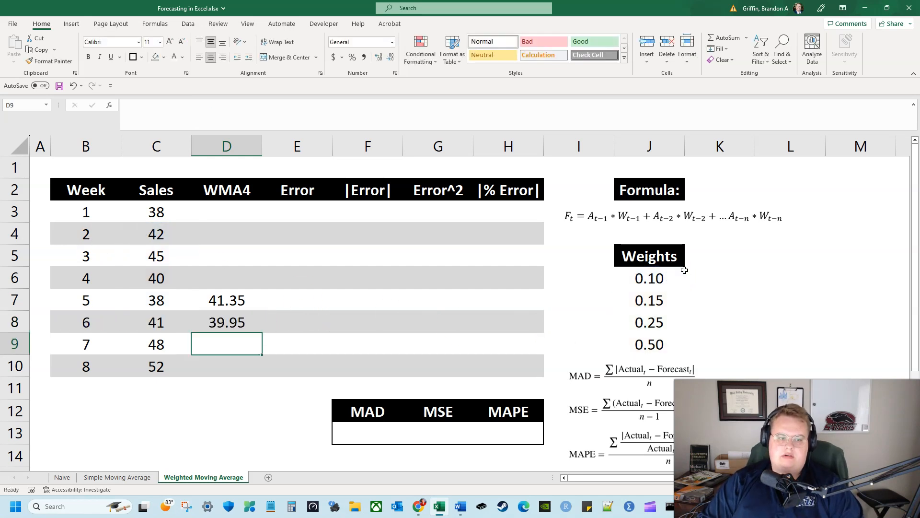
# Start the week 7 weighted forecast in D9 with the two most recent weeks' terms, =(C8*J9)+(C7*J8)+
pyautogui.press('Up')
pyautogui.press('Up')
pyautogui.press('Down')
pyautogui.press('Down')
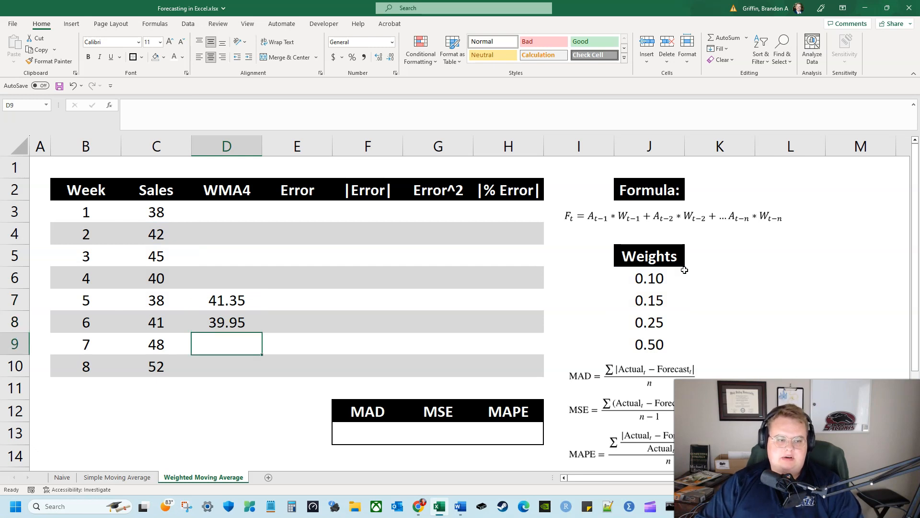
pyautogui.write('=(')
pyautogui.press('Up')
pyautogui.press('Left')
pyautogui.write('*')
pyautogui.click(666, 341)
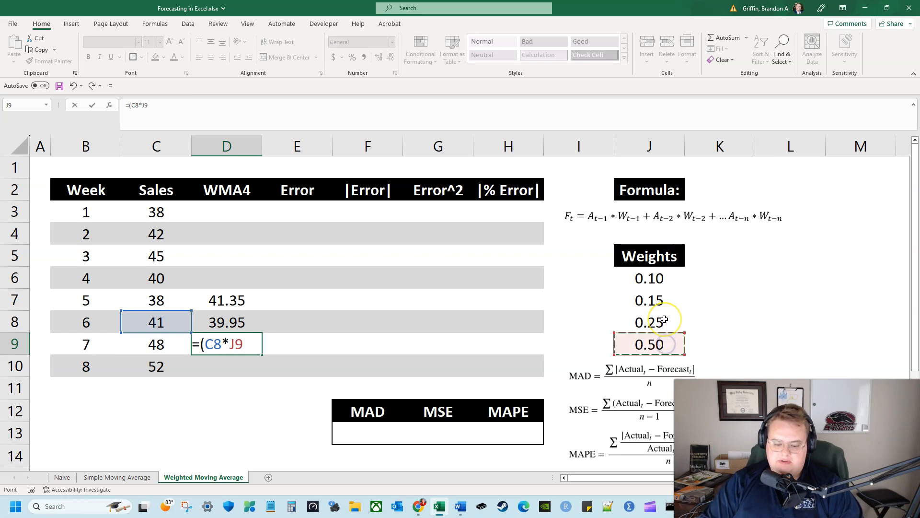
pyautogui.write(')+(')
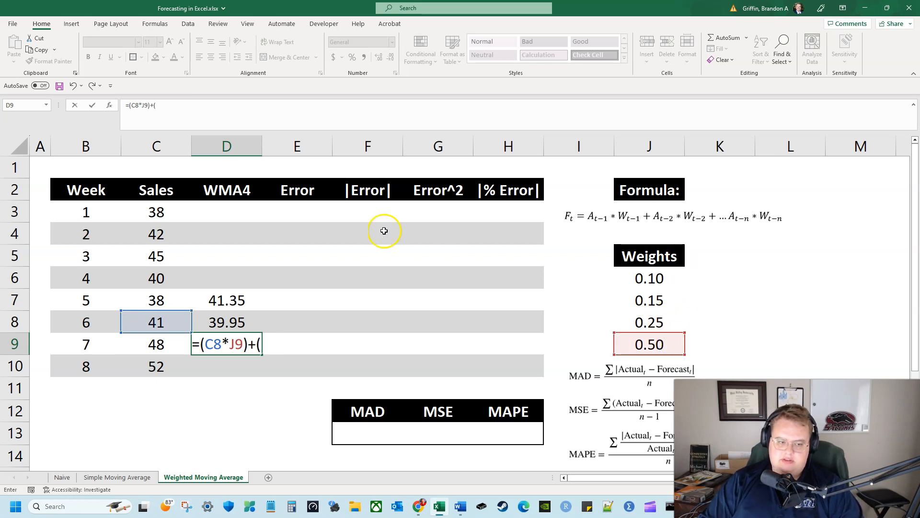
pyautogui.click(154, 298)
pyautogui.write('*')
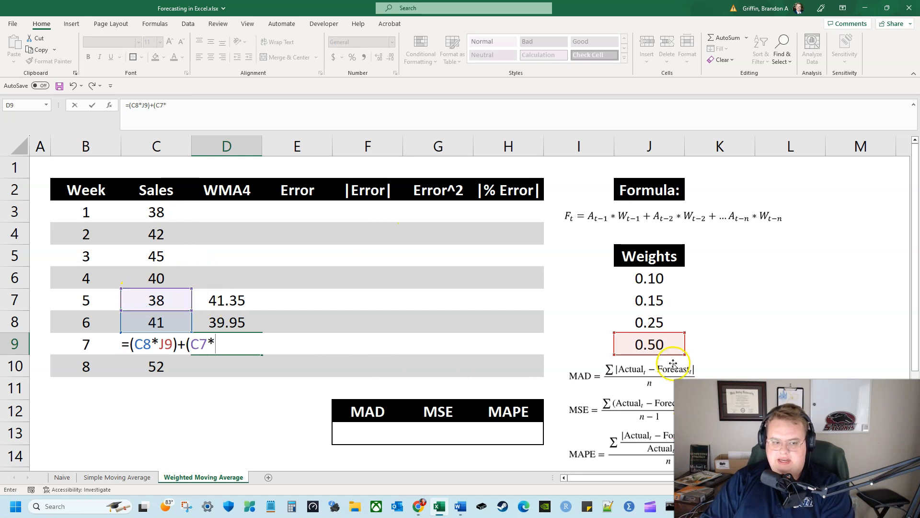
pyautogui.click(649, 317)
pyautogui.write(')+')
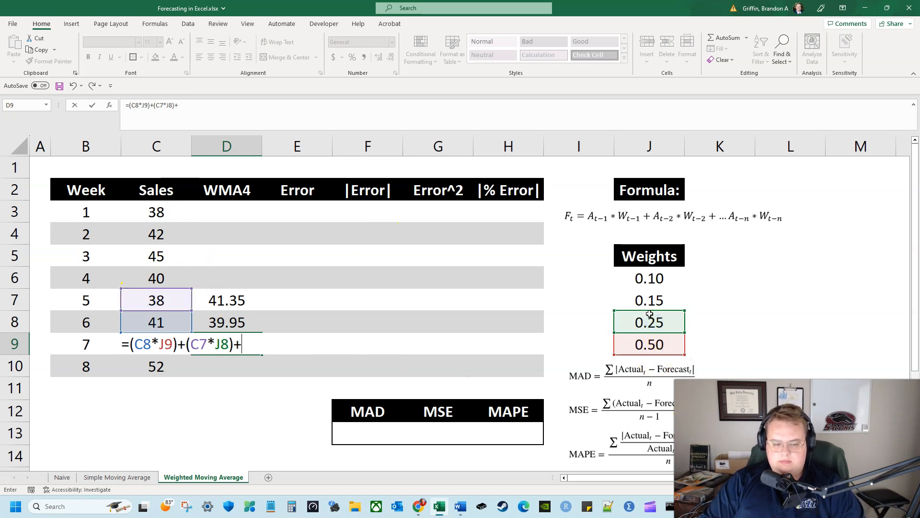
pyautogui.write('(')
# Complete the week 7 forecast formula in D9 with the two oldest terms, (C6*J7)+(C5*J6)
pyautogui.click(185, 277)
pyautogui.write('*')
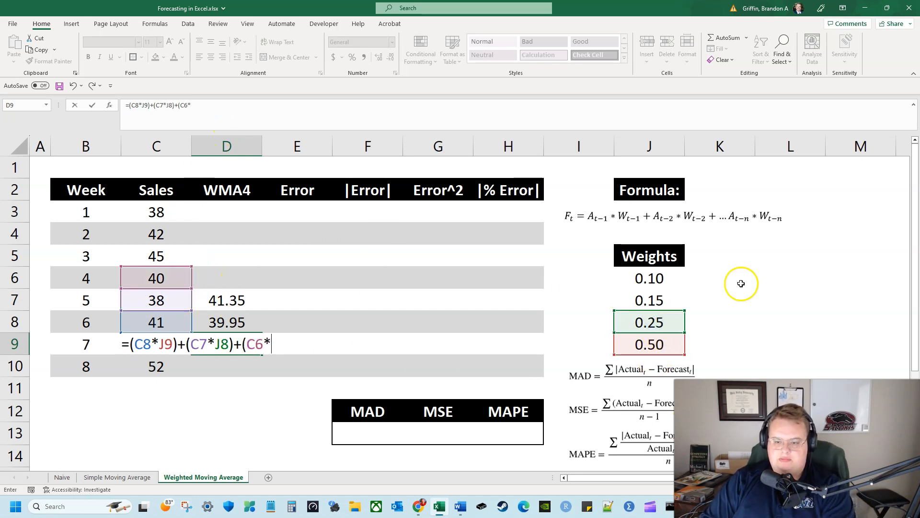
pyautogui.click(672, 300)
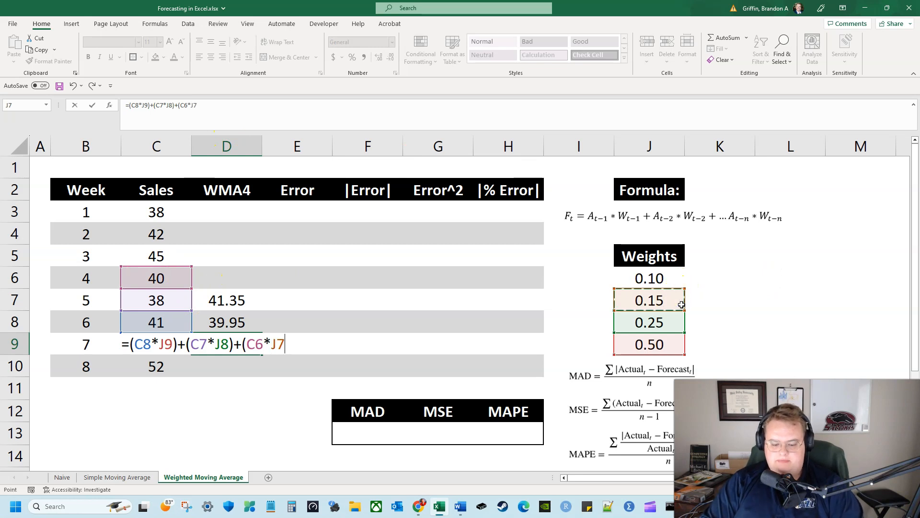
pyautogui.write(')+(')
pyautogui.click(176, 255)
pyautogui.write('*')
pyautogui.click(662, 279)
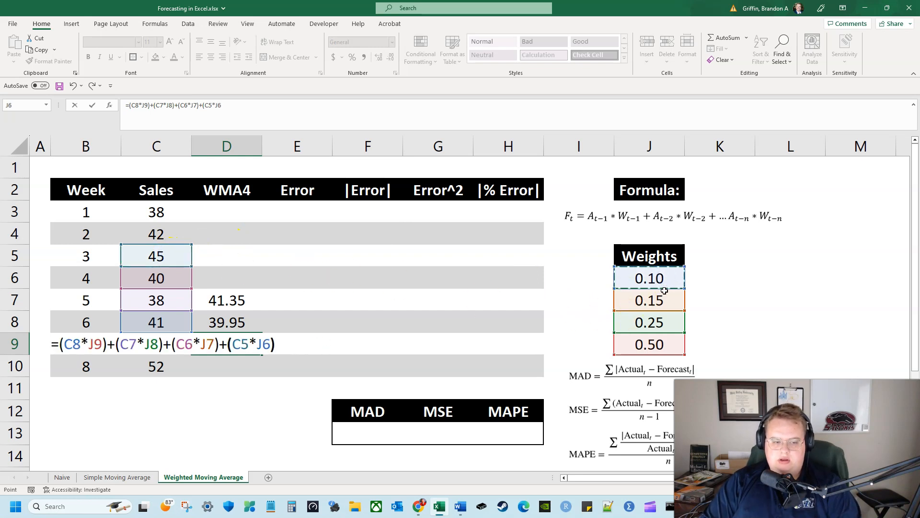
pyautogui.press('Return')
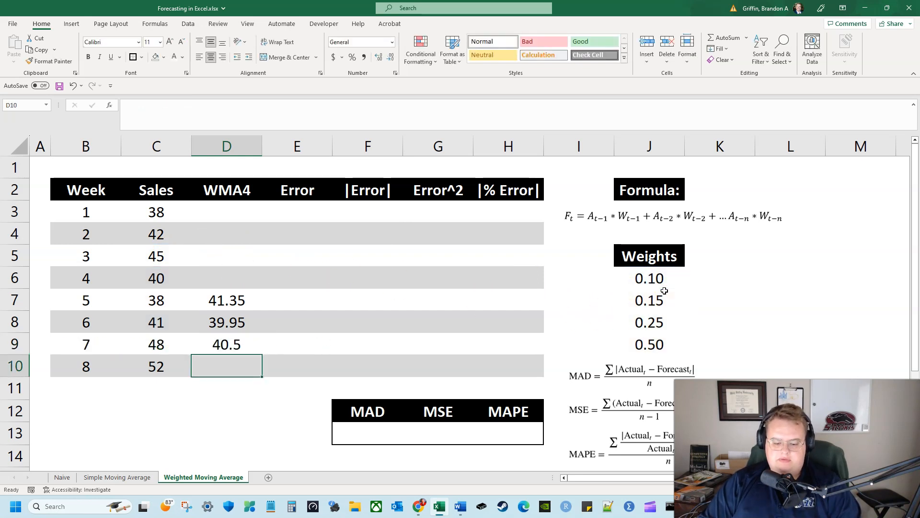
# Start the week 8 weighted forecast in D10 with the two most recent weeks' terms, =(C9*J9)+(C8*J8)+
pyautogui.write('=(')
pyautogui.press('Left')
pyautogui.press('Up')
pyautogui.write('*')
pyautogui.click(651, 343)
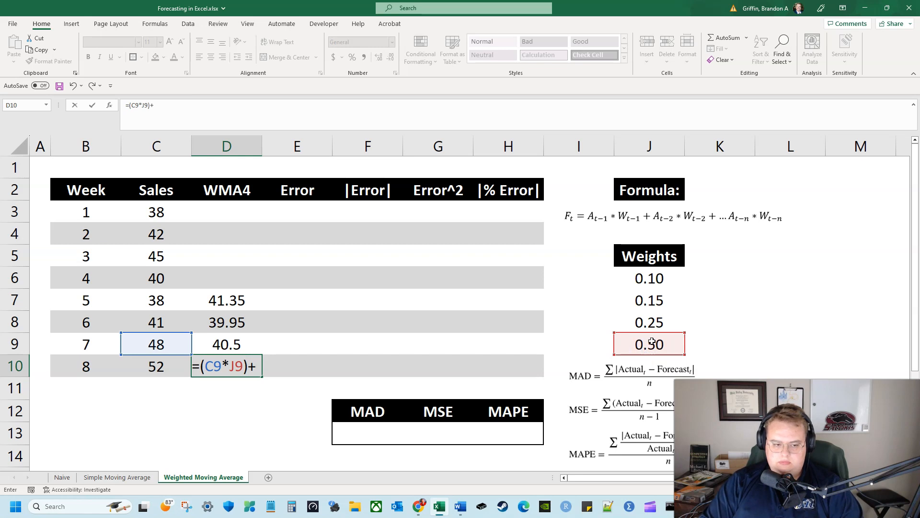
pyautogui.write(')+(')
pyautogui.click(149, 323)
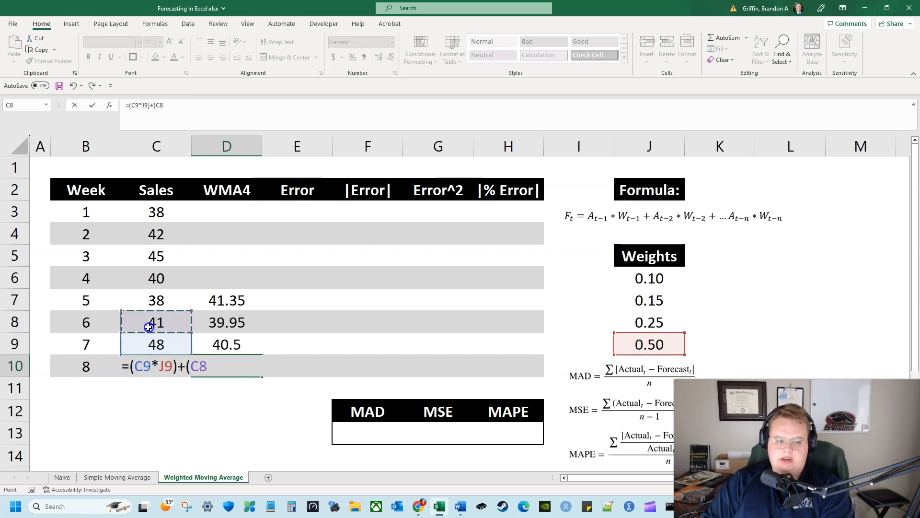
pyautogui.write('*')
pyautogui.click(671, 319)
pyautogui.write(')+(')
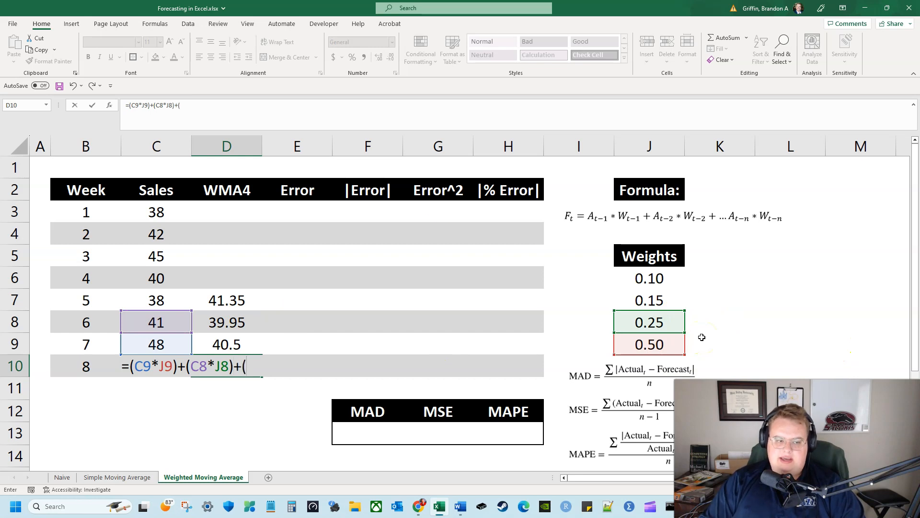
# Complete the week 8 forecast formula in D10 with the two oldest terms, (C7*J7)+(C6*J6)
pyautogui.click(163, 300)
pyautogui.write('*')
pyautogui.click(671, 301)
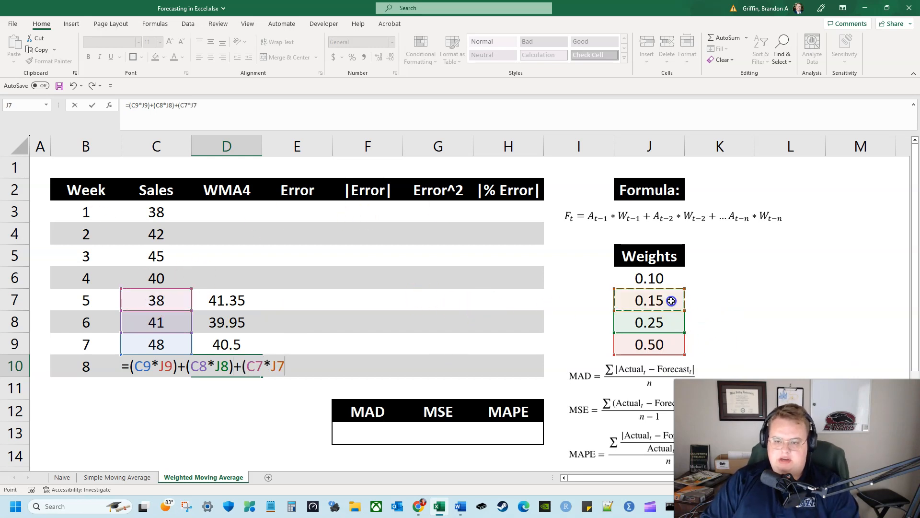
pyautogui.write(')')
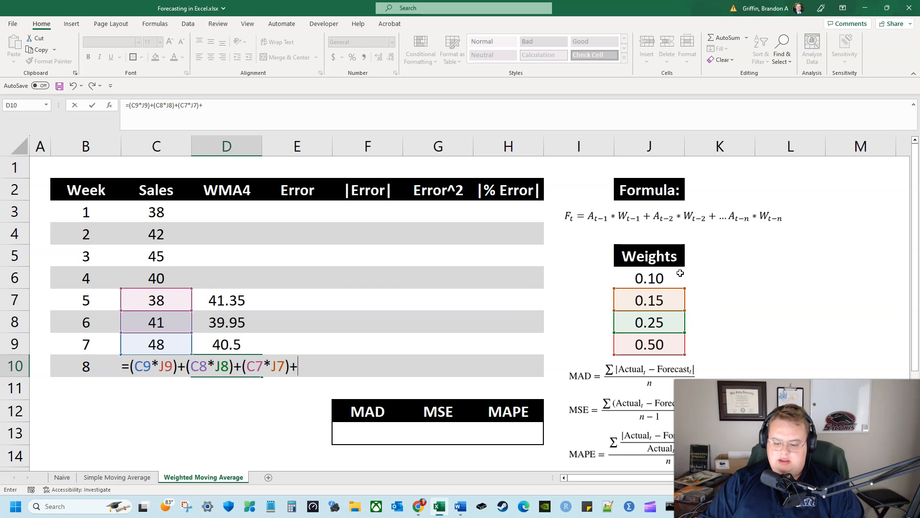
pyautogui.write('+(')
pyautogui.click(186, 282)
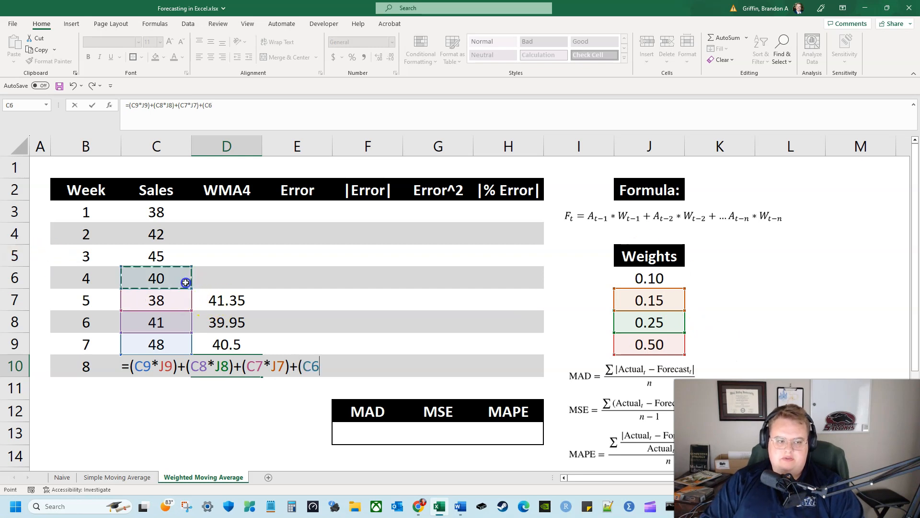
pyautogui.write('*')
pyautogui.click(643, 283)
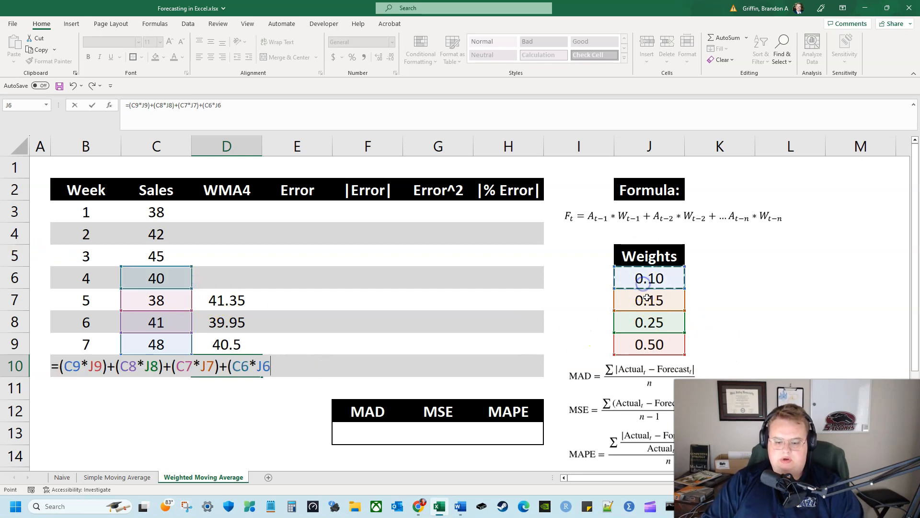
pyautogui.hotkey('shift', 'Return')
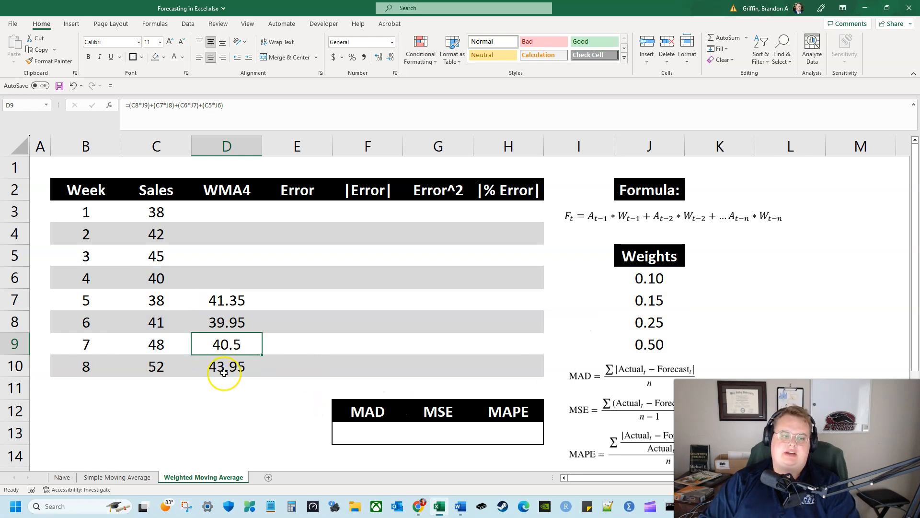
# Review the forecasts in D7:D10 against the four-week sales windows they use and the weights in J6:J9
pyautogui.click(259, 364)
pyautogui.click(254, 342)
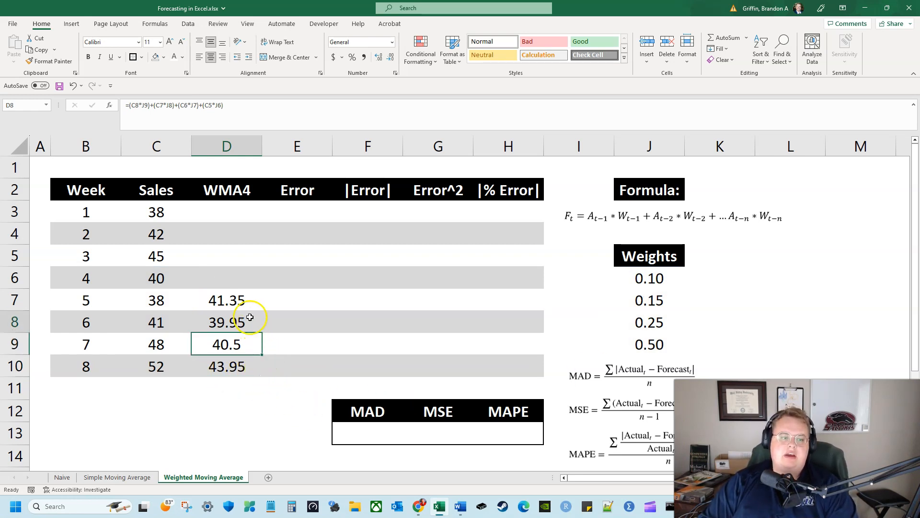
pyautogui.click(252, 306)
pyautogui.press('Down')
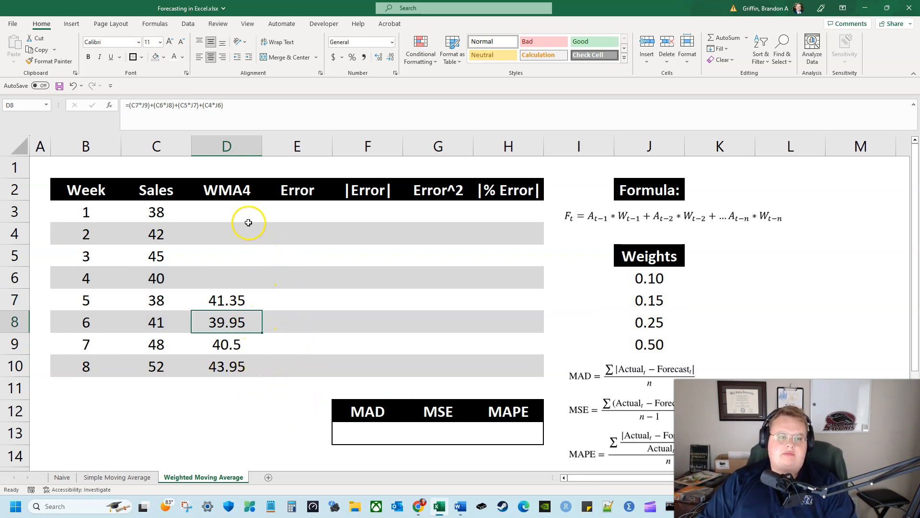
pyautogui.press('Up')
pyautogui.press('Up')
pyautogui.moveTo(163, 213); pyautogui.dragTo(158, 271)
pyautogui.moveTo(160, 233); pyautogui.dragTo(170, 290)
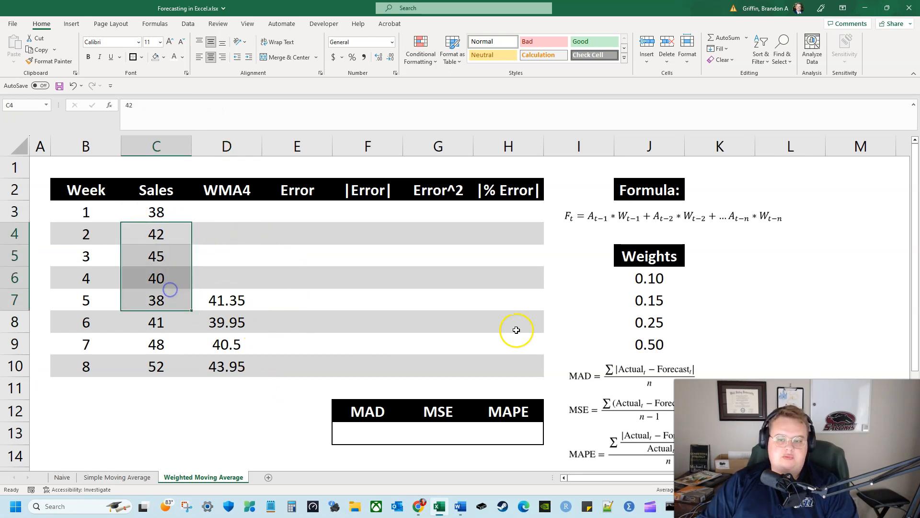
pyautogui.press('Right')
pyautogui.press('Left')
pyautogui.press('Down')
pyautogui.moveTo(641, 278); pyautogui.dragTo(649, 344)
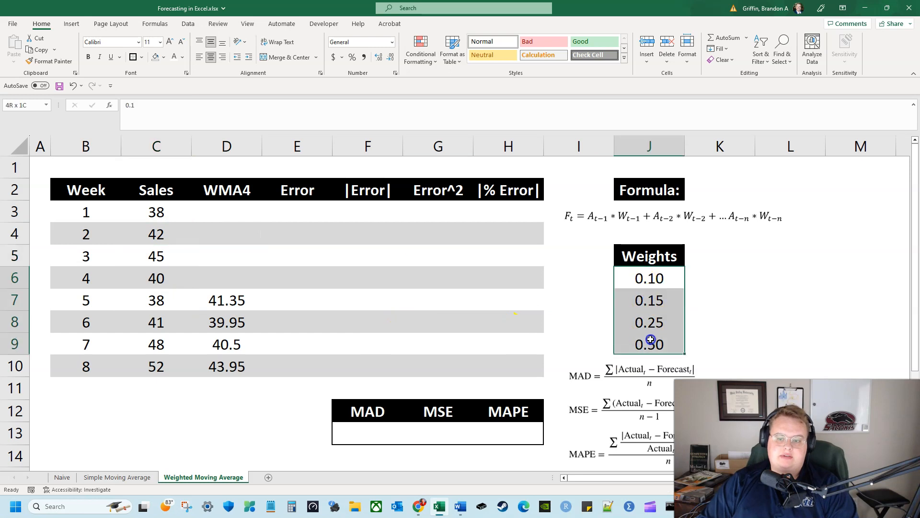
pyautogui.click(660, 304)
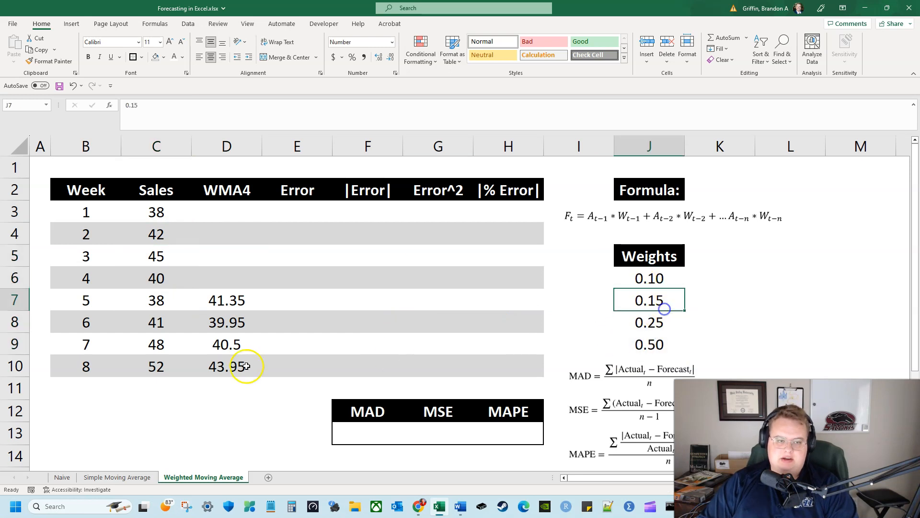
# Calculate the week 5 forecast error in E7 as actual sales minus forecast, =C7-D7
pyautogui.click(272, 303)
pyautogui.write('=')
pyautogui.press('Left')
pyautogui.press('Left')
pyautogui.write('-')
pyautogui.press('Left')
pyautogui.press('Return')
pyautogui.click(274, 300)
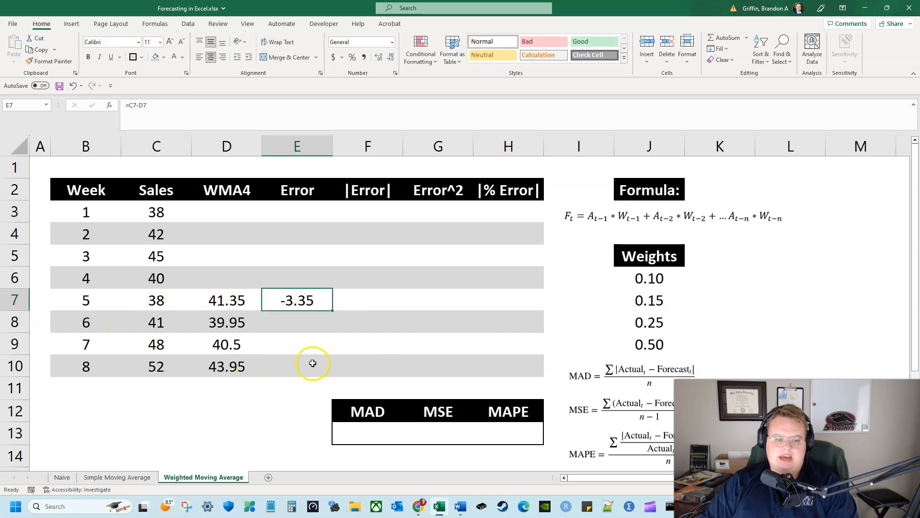
# Calculate the week 6 forecast error in E8 as actual sales minus forecast, =C8-D8
pyautogui.press('Down')
pyautogui.write('=')
pyautogui.press('Left')
pyautogui.press('Left')
pyautogui.write('-')
pyautogui.press('Left')
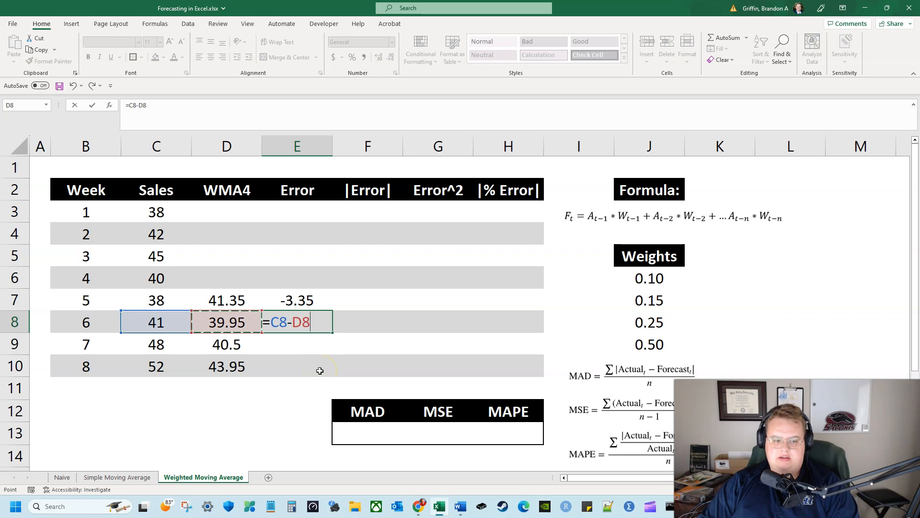
pyautogui.press('Return')
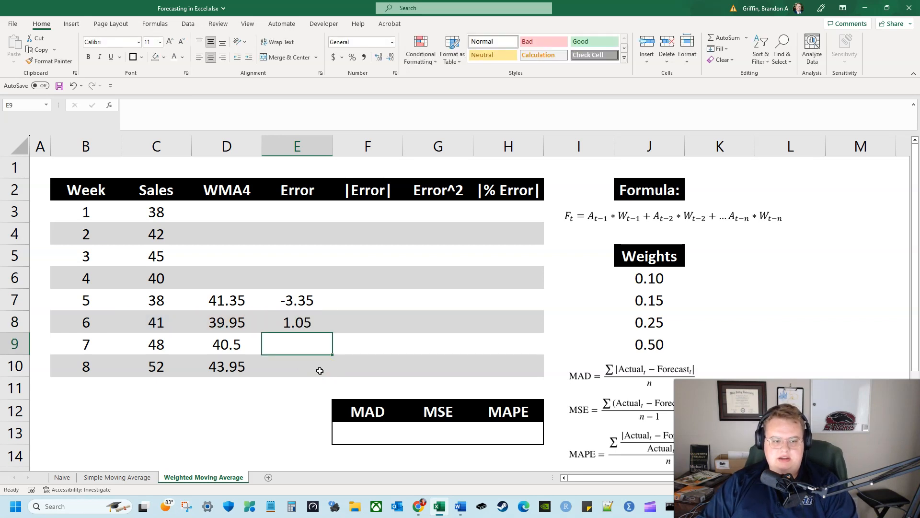
# Calculate the week 7 forecast error in E9 as actual sales minus forecast, =C9-D9
pyautogui.press('Up')
pyautogui.press('Up')
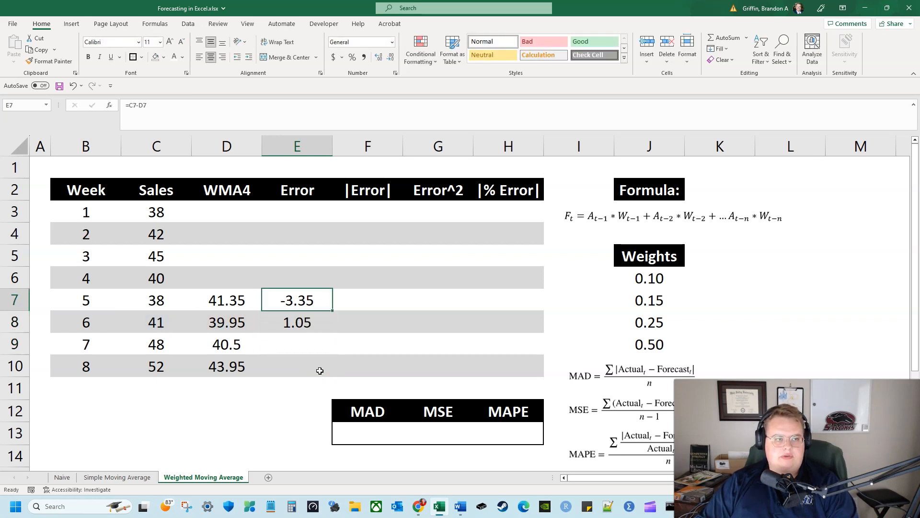
pyautogui.press('Down')
pyautogui.press('Down')
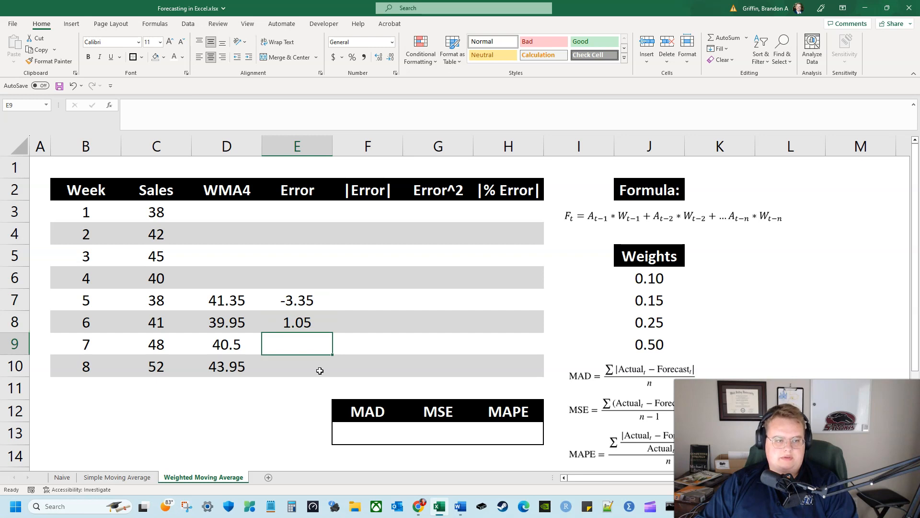
pyautogui.write('=')
pyautogui.press('Left')
pyautogui.press('Left')
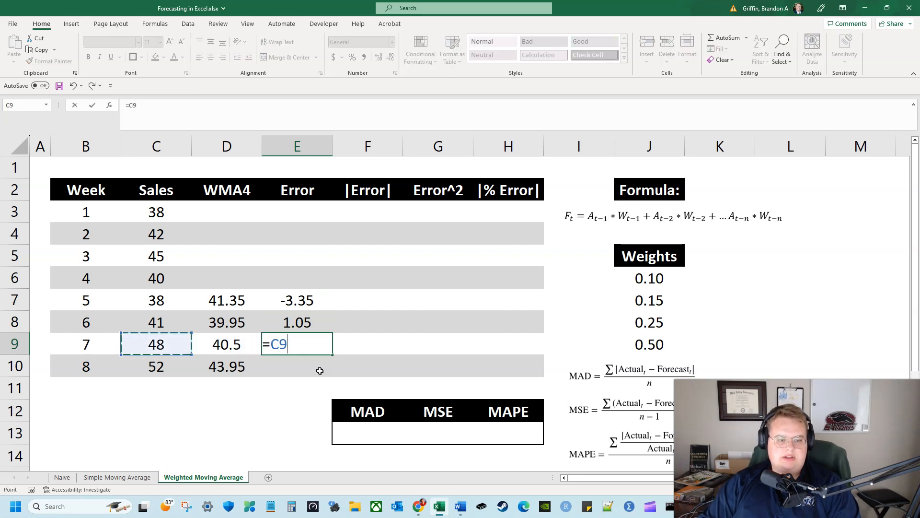
pyautogui.write('-')
pyautogui.press('Left')
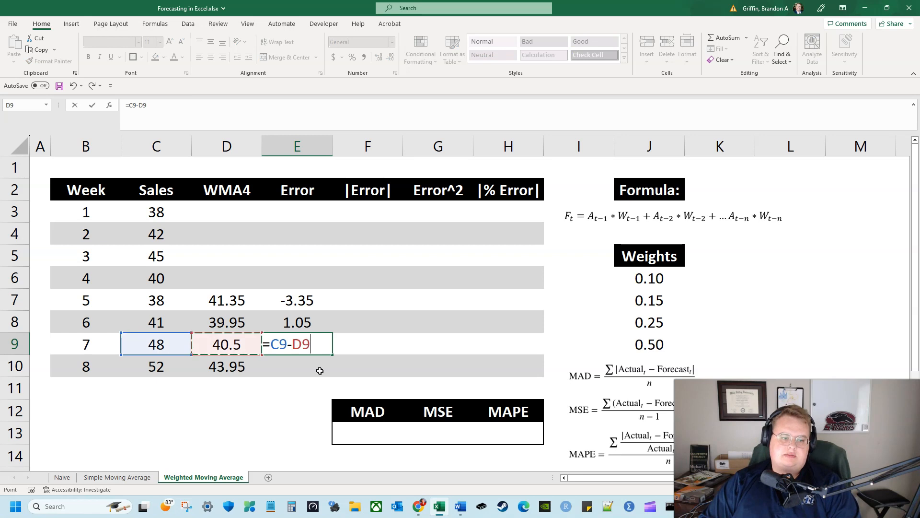
pyautogui.press('Return')
# Calculate the week 8 forecast error in E10 as actual sales minus forecast, =C10-D10
pyautogui.write('=')
pyautogui.press('Left')
pyautogui.press('Left')
pyautogui.write('-')
pyautogui.press('Left')
pyautogui.press('Return')
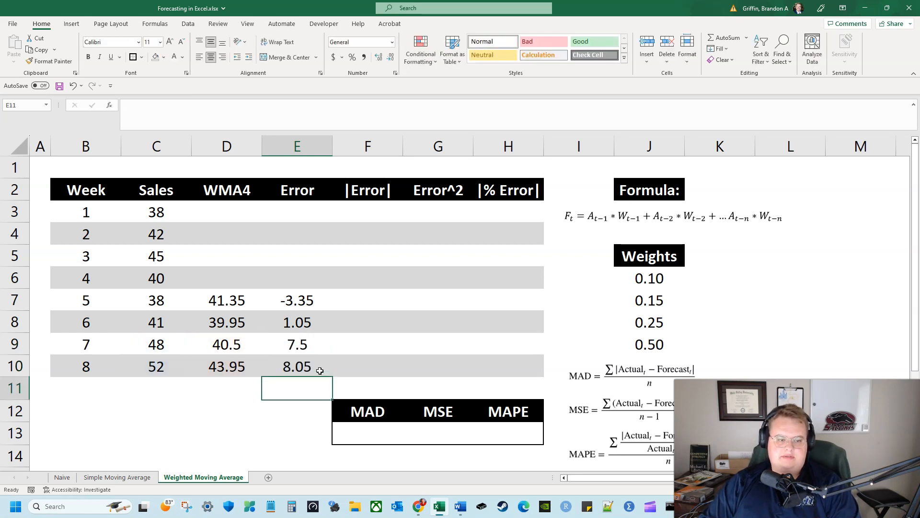
# Enter the week 5 absolute error in F7 as the plain value 3.35
pyautogui.press('Up')
pyautogui.press('Up')
pyautogui.press('Up')
pyautogui.press('Up')
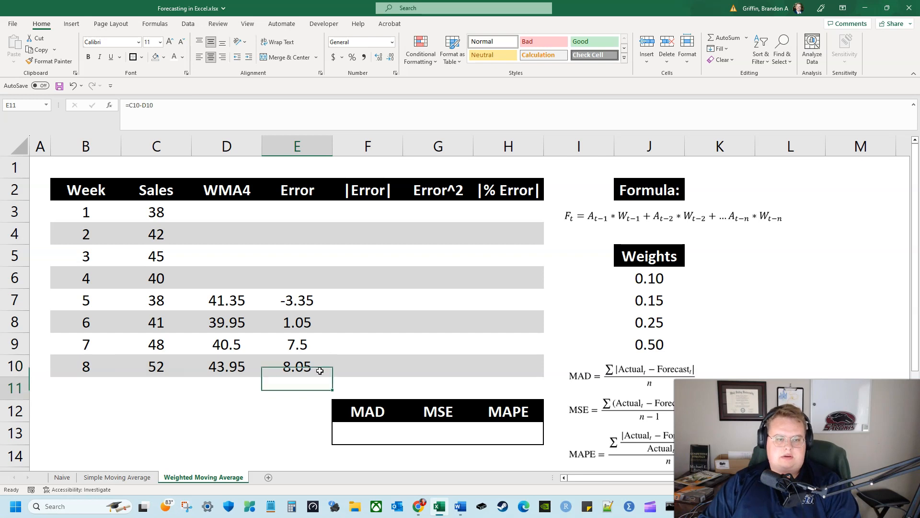
pyautogui.press('Down')
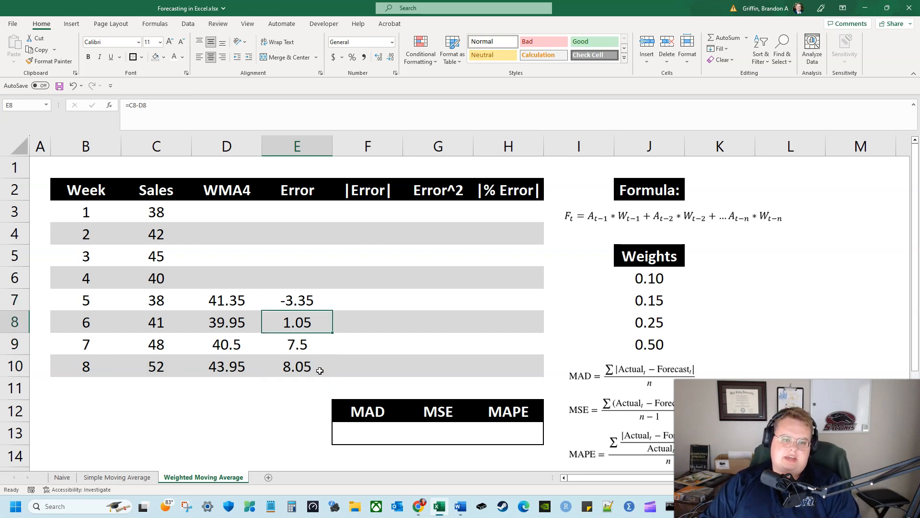
pyautogui.press('Up')
pyautogui.press('Right')
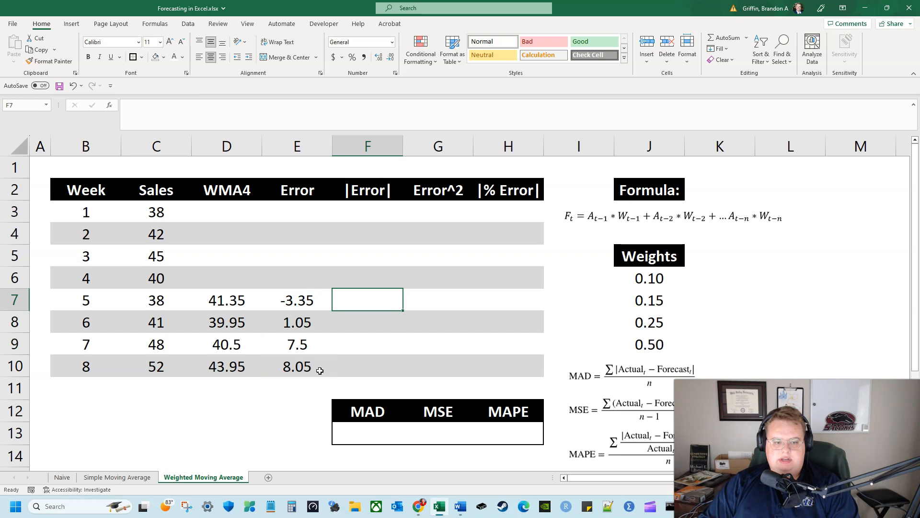
pyautogui.write('=')
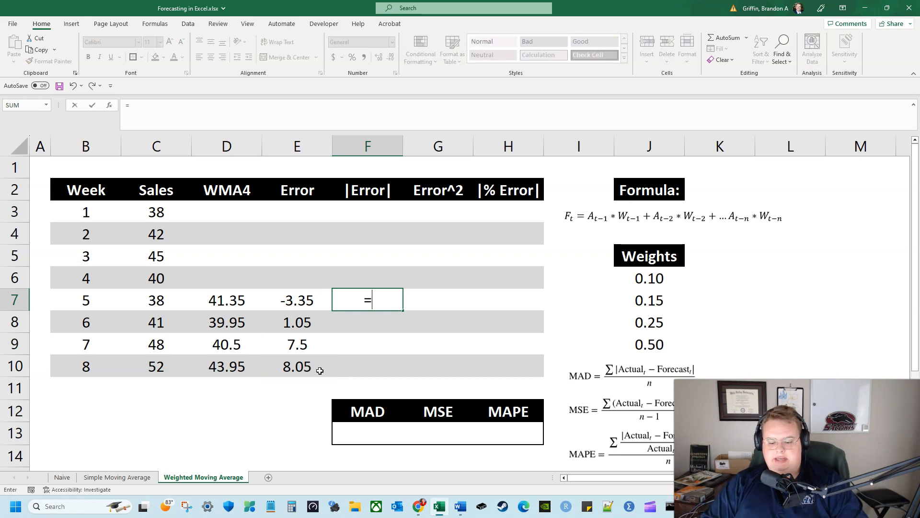
pyautogui.press('BackSpace')
pyautogui.press('Return')
pyautogui.press('Up')
pyautogui.write('3.35')
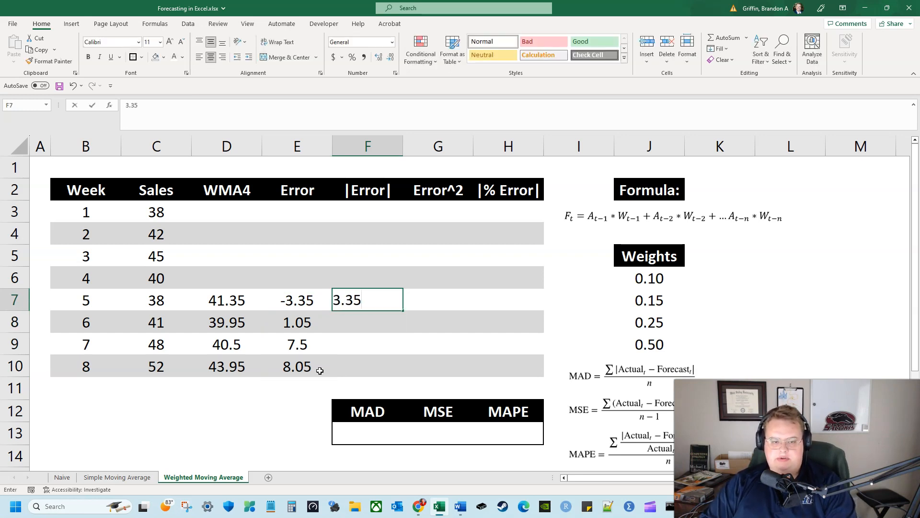
pyautogui.press('Return')
# Enter the absolute errors for weeks 6 to 8 in F8:F10 as plain values 1.05, 7.5 and 8.05
pyautogui.write('1.05')
pyautogui.press('Return')
pyautogui.write('7.')
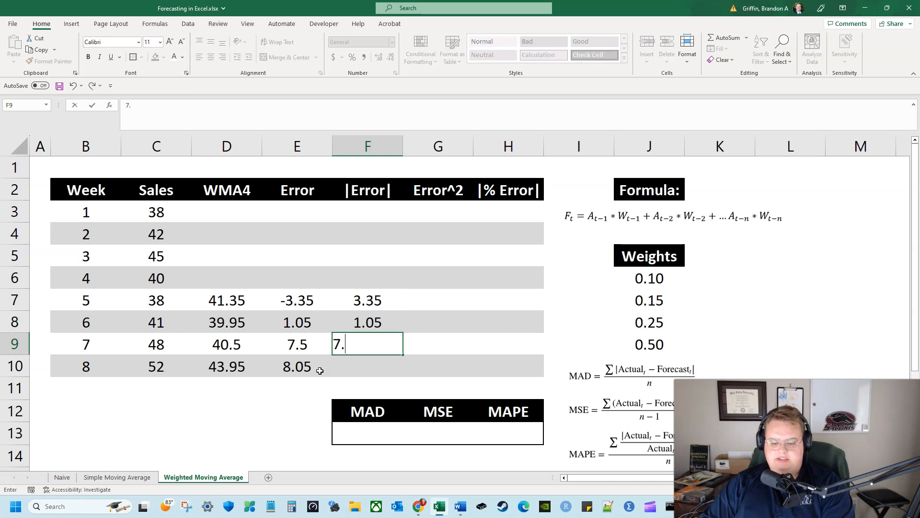
pyautogui.write('5')
pyautogui.press('Return')
pyautogui.write('8.05')
pyautogui.press('Return')
# Start the week 5 squared error formula in G7 with a reference to that week's absolute error, =F7
pyautogui.press('Right')
pyautogui.press('Up')
pyautogui.press('Up')
pyautogui.press('Up')
pyautogui.press('Up')
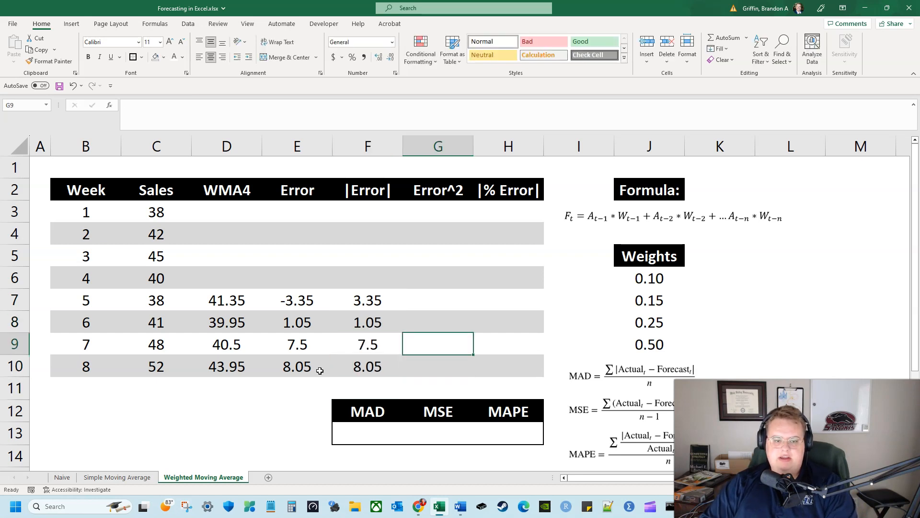
pyautogui.write('=')
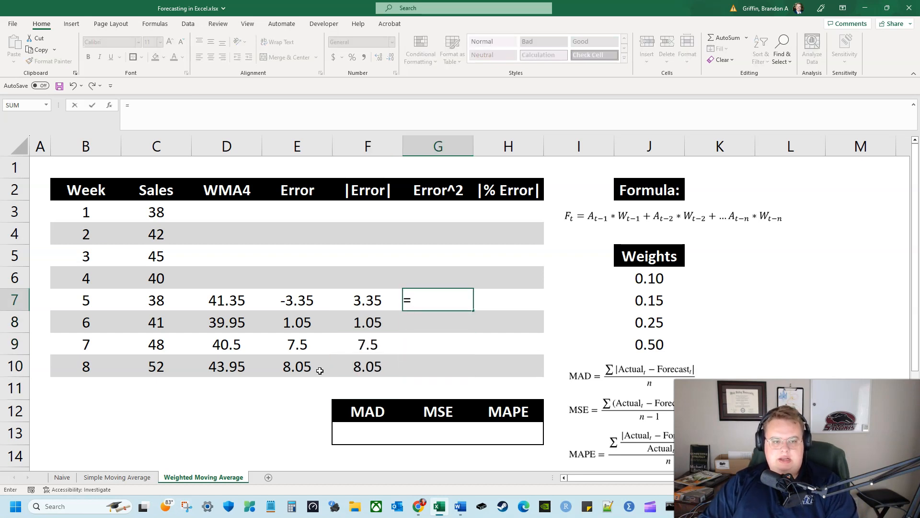
pyautogui.press('Left')
pyautogui.press('Left')
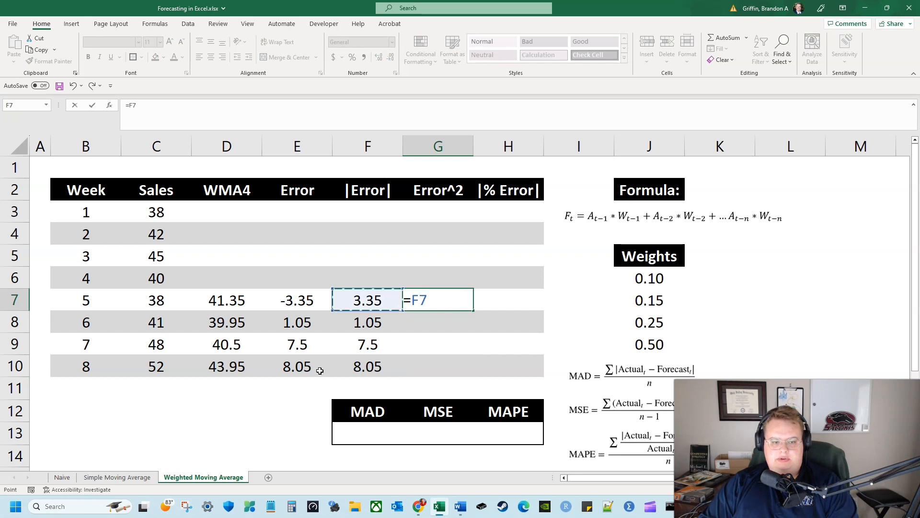
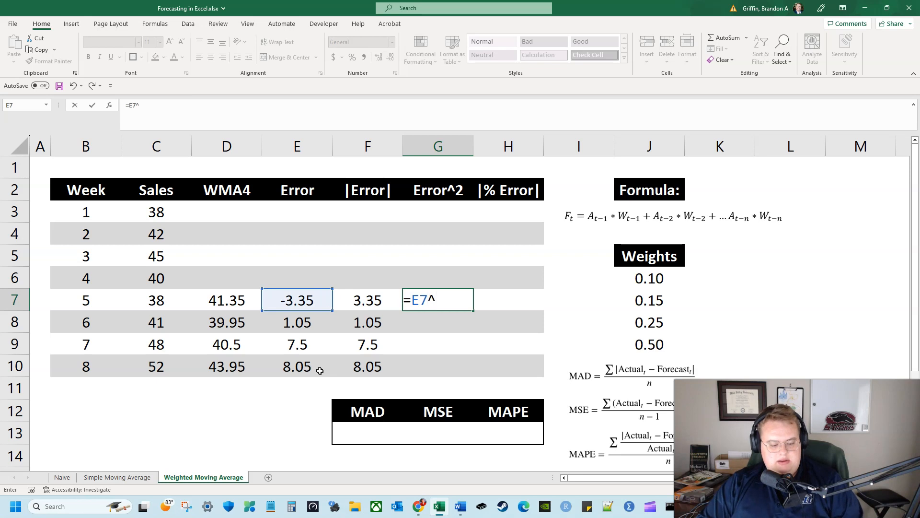
# Square the week 5 and week 6 forecast errors in G7 and G8 with =E7^2 and =E8^2
pyautogui.write('^2')
pyautogui.press('Return')
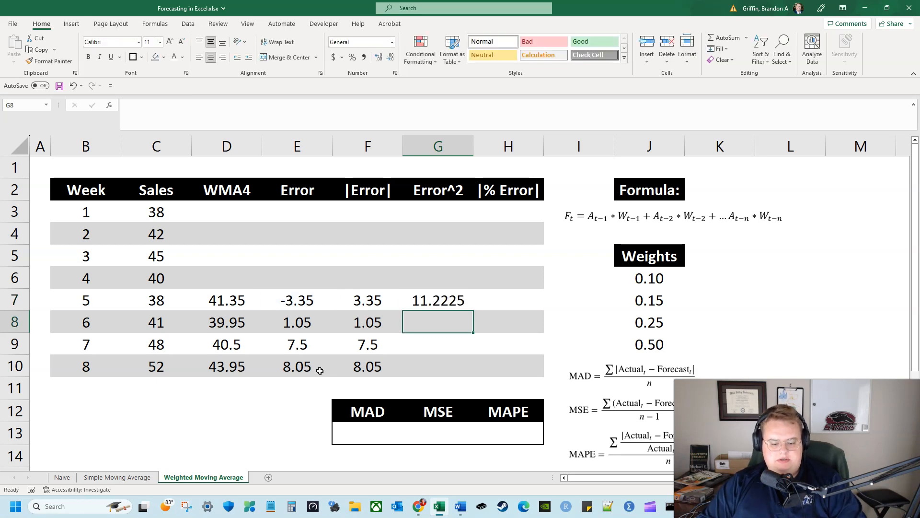
pyautogui.write('=')
pyautogui.press('Left')
pyautogui.press('Left')
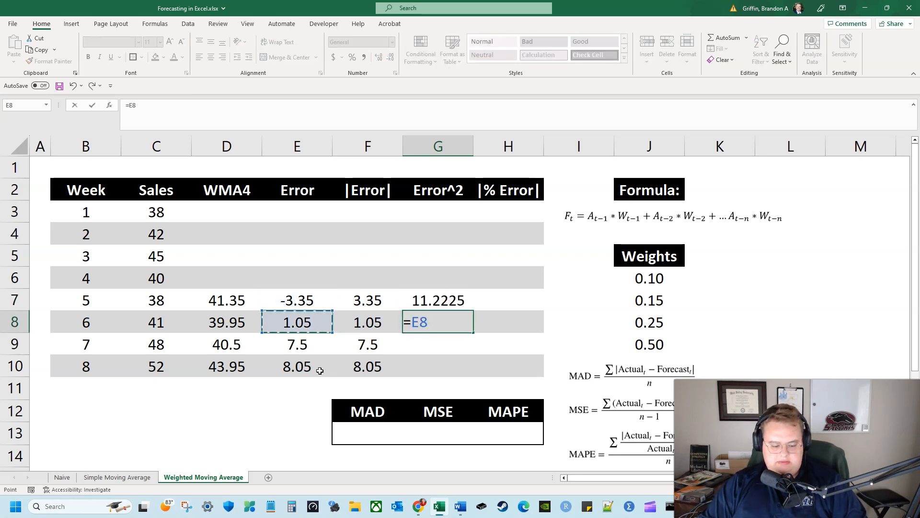
pyautogui.write('^2')
pyautogui.press('Return')
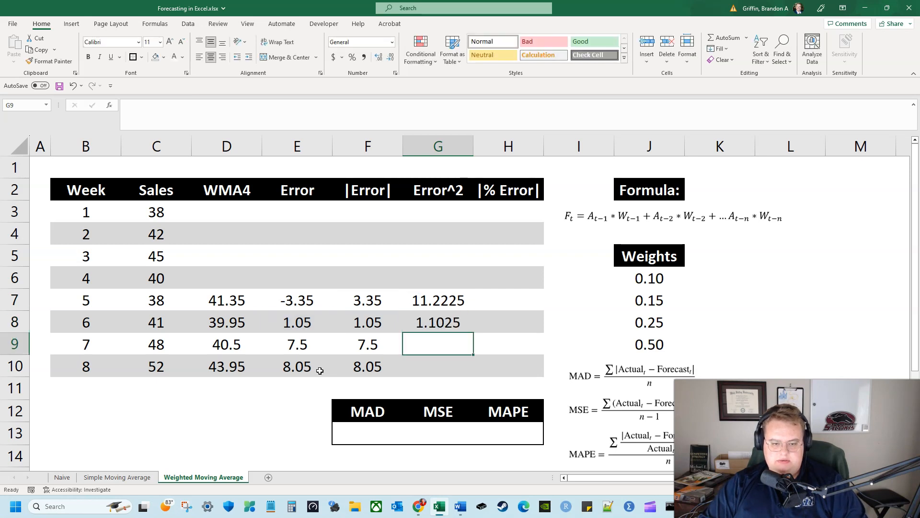
# Try the week 7 squared error in G9 as =D9^2 and clear that cell
pyautogui.write('=')
pyautogui.press('Left')
pyautogui.press('Left')
pyautogui.press('Left')
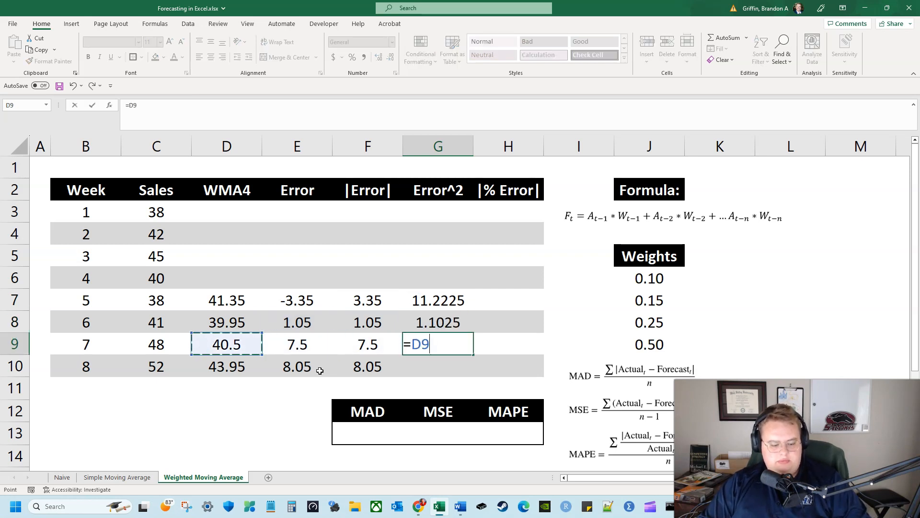
pyautogui.write('^2')
pyautogui.press('Return')
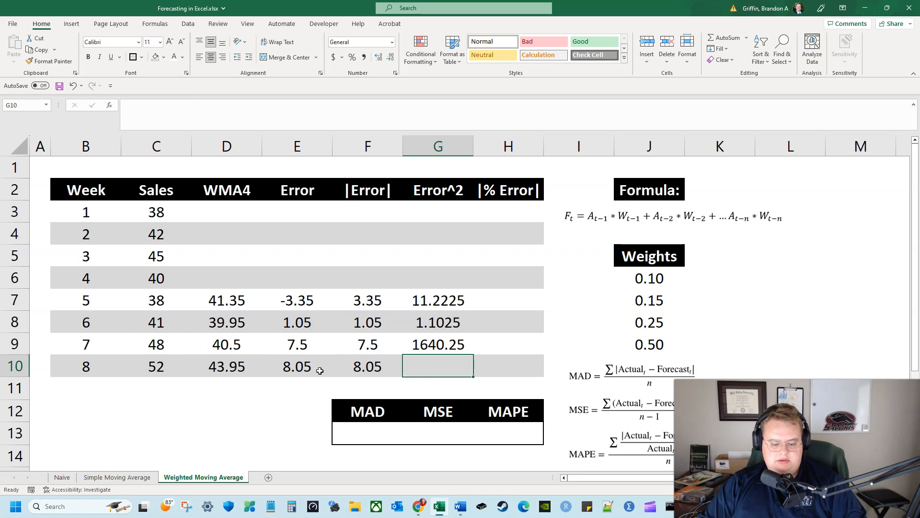
pyautogui.write('=')
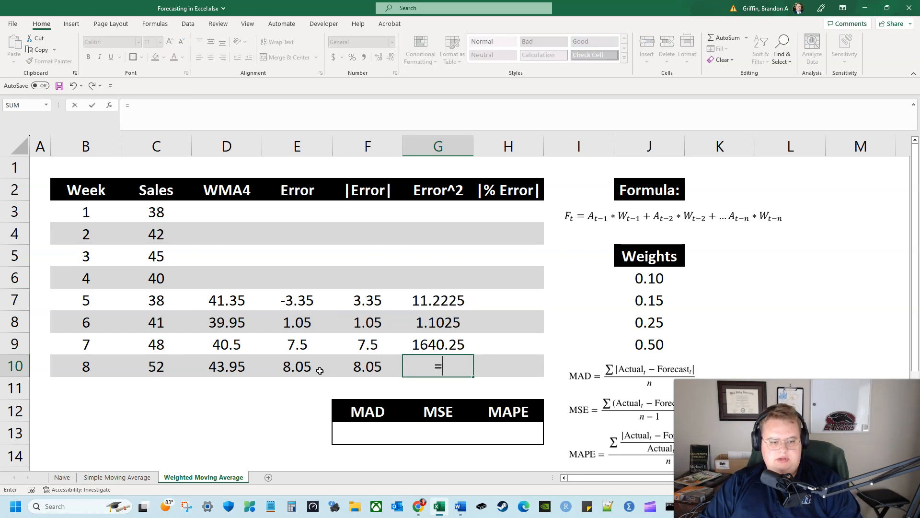
pyautogui.press('BackSpace')
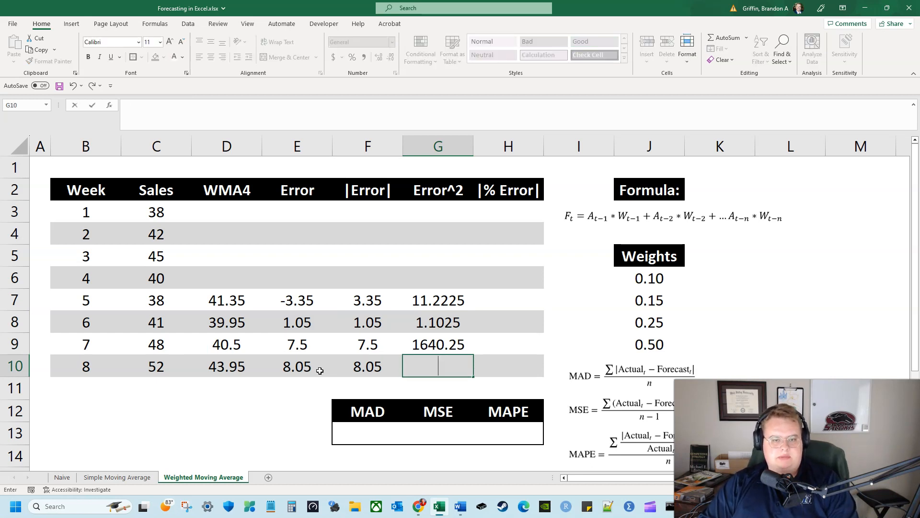
pyautogui.press('Up')
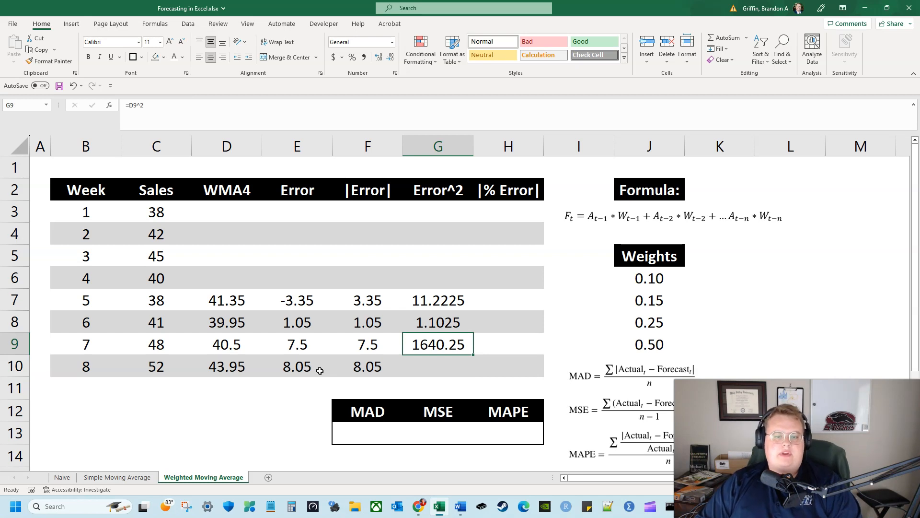
pyautogui.press('F2')
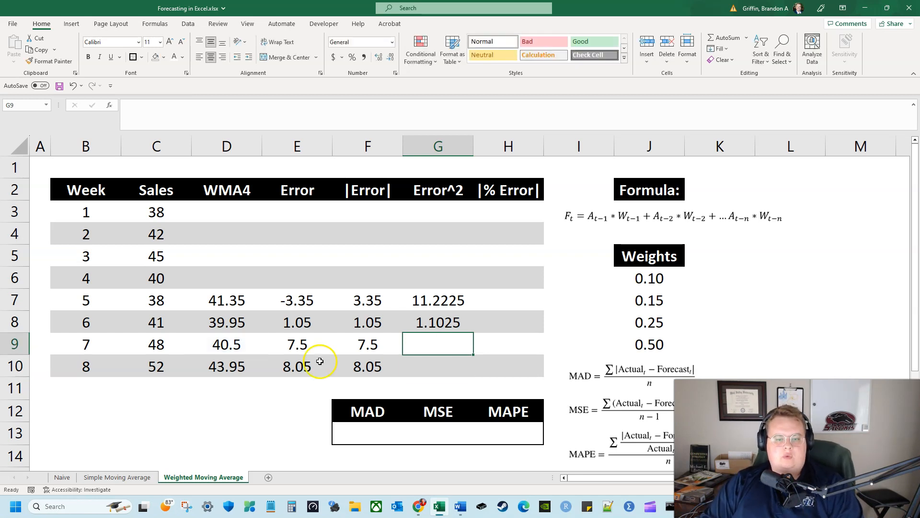
# Review the squared error entries against the forecast and error columns for weeks 5 to 8
pyautogui.press('Up')
pyautogui.press('F2')
pyautogui.press('Return')
pyautogui.press('Up')
pyautogui.press('Up')
pyautogui.press('Down')
pyautogui.press('Down')
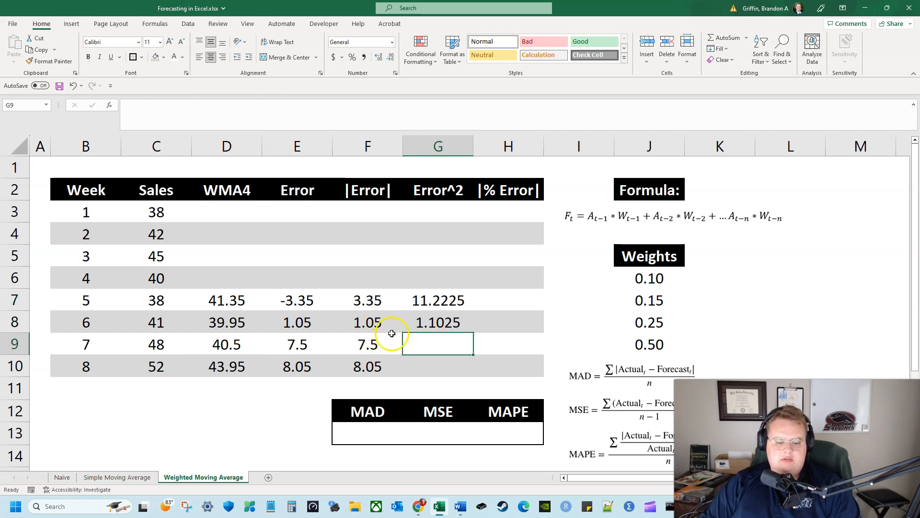
pyautogui.click(225, 344)
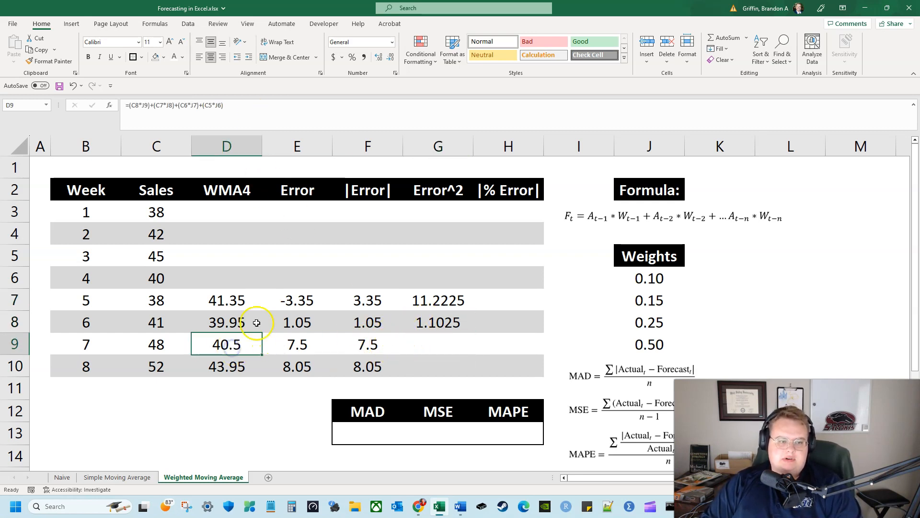
pyautogui.click(240, 298)
pyautogui.moveTo(302, 298); pyautogui.dragTo(303, 358)
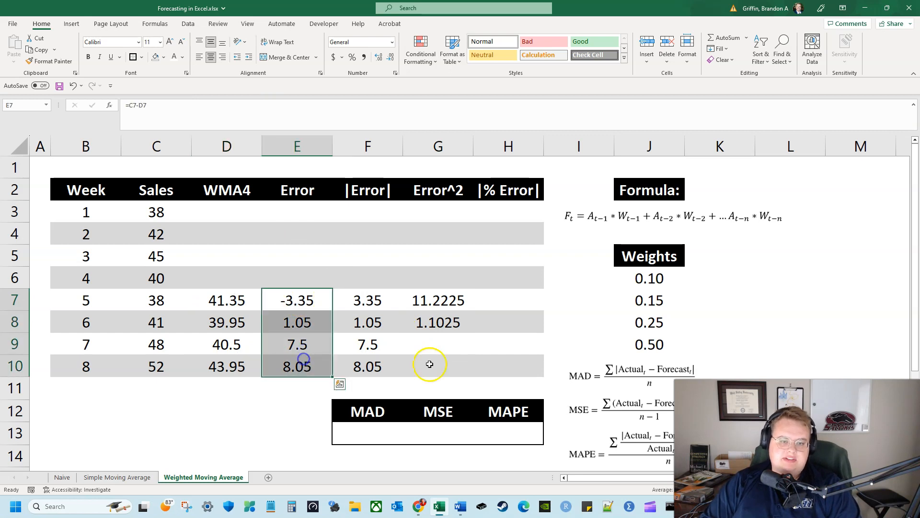
# Square the week 7 and week 8 forecast errors in G9 and G10 with =E9^2 and =E10^2
pyautogui.click(429, 349)
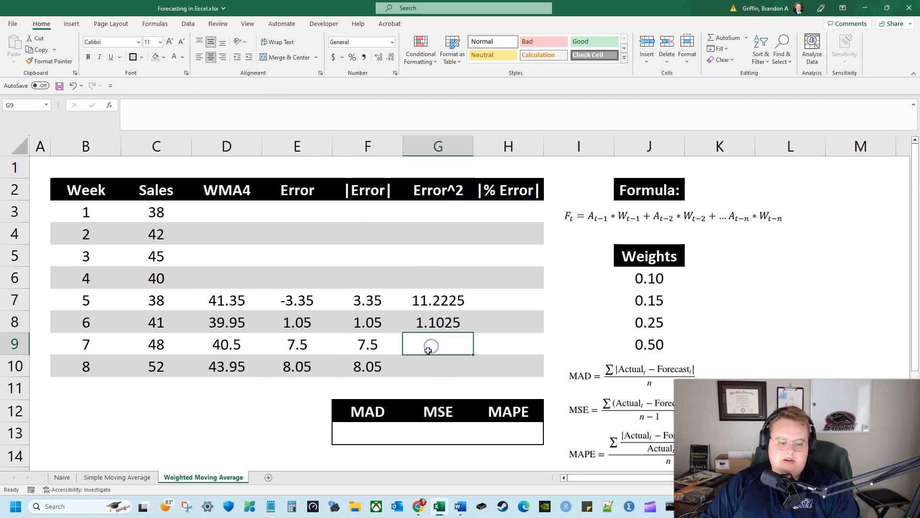
pyautogui.write('=')
pyautogui.press('Left')
pyautogui.press('Left')
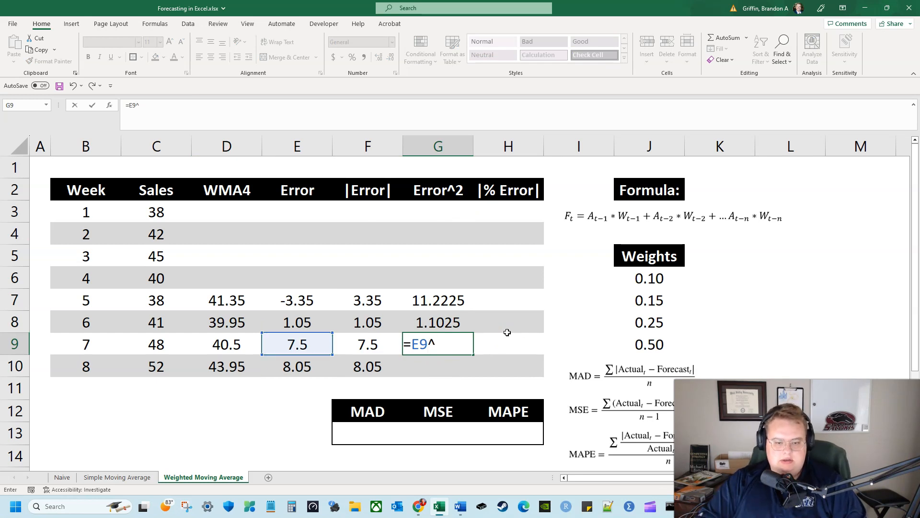
pyautogui.press('Return')
pyautogui.write('=')
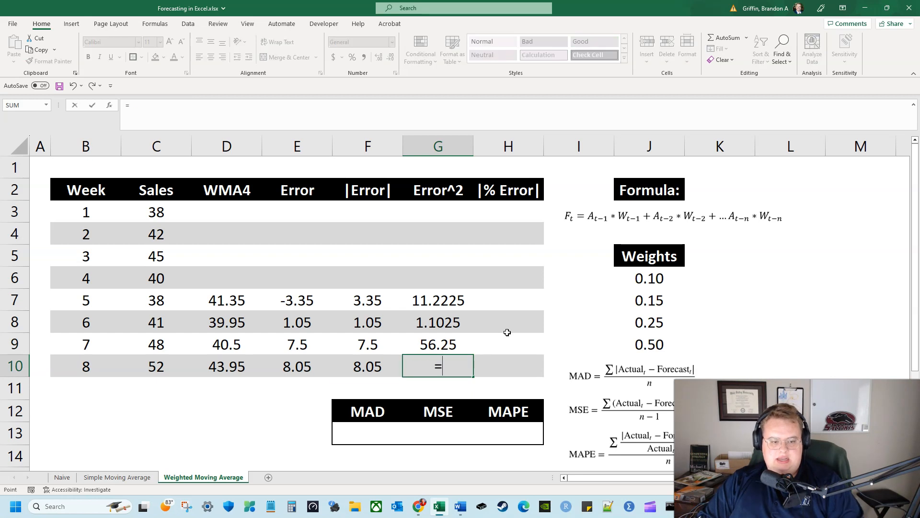
pyautogui.press('Left')
pyautogui.press('Left')
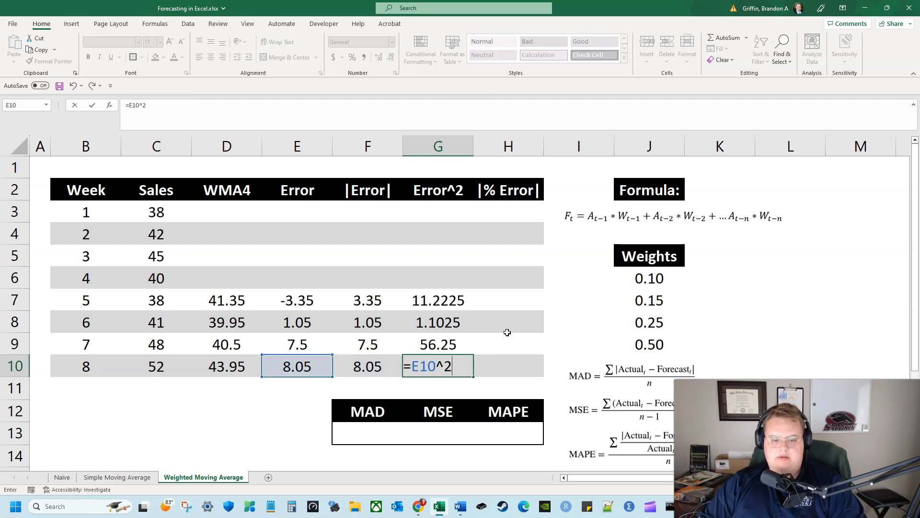
pyautogui.write('^2')
pyautogui.press('Return')
# Try the week 5 absolute percentage error in H7 as absolute error divided by forecast, =F7/D7
pyautogui.press('Up')
pyautogui.press('Up')
pyautogui.press('Up')
pyautogui.press('Up')
pyautogui.press('Right')
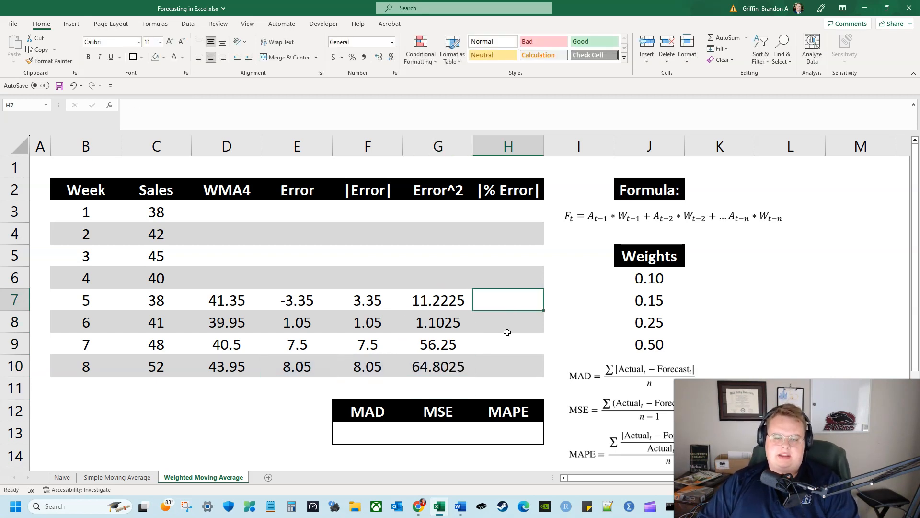
pyautogui.write('=')
pyautogui.press('Left')
pyautogui.press('Left')
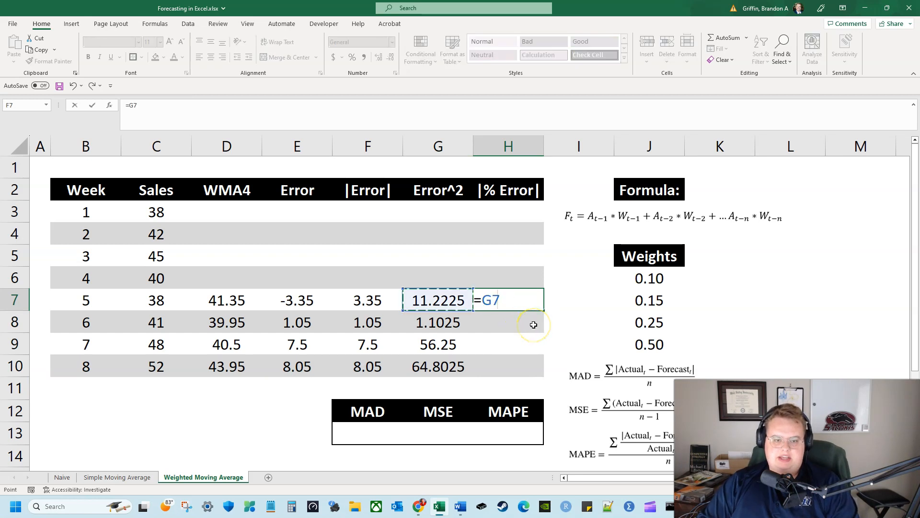
pyautogui.write('/')
pyautogui.press('Left')
pyautogui.press('Left')
pyautogui.press('Left')
pyautogui.press('Left')
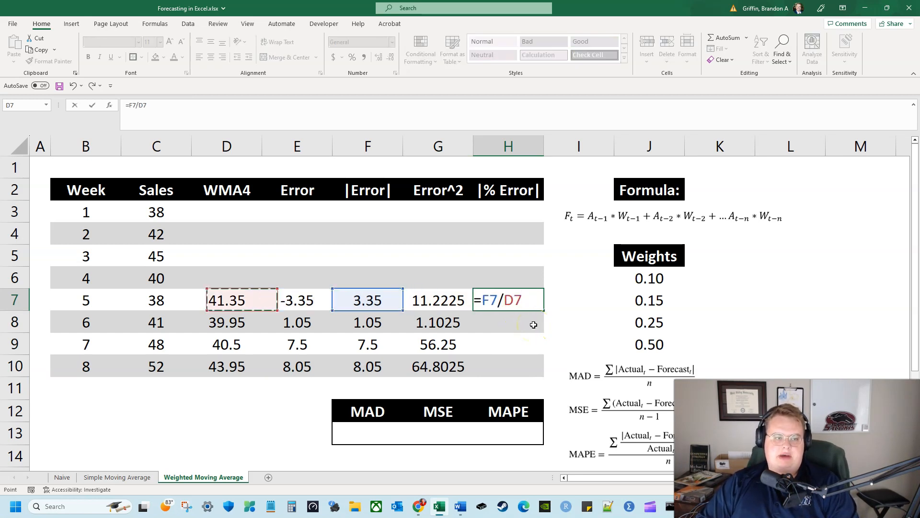
pyautogui.press('Return')
pyautogui.press('Up')
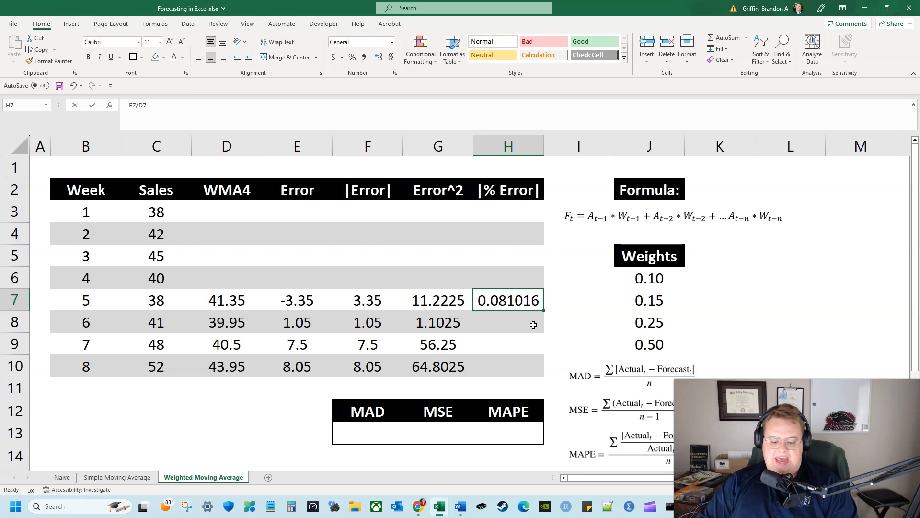
# Replace the week 5 absolute percentage error in H7 with absolute error divided by actual sales, =F7/C7
pyautogui.write('=')
pyautogui.press('Left')
pyautogui.press('Left')
pyautogui.write('/')
pyautogui.press('Left')
pyautogui.press('Left')
pyautogui.press('Left')
pyautogui.press('Left')
pyautogui.press('Left')
pyautogui.press('Return')
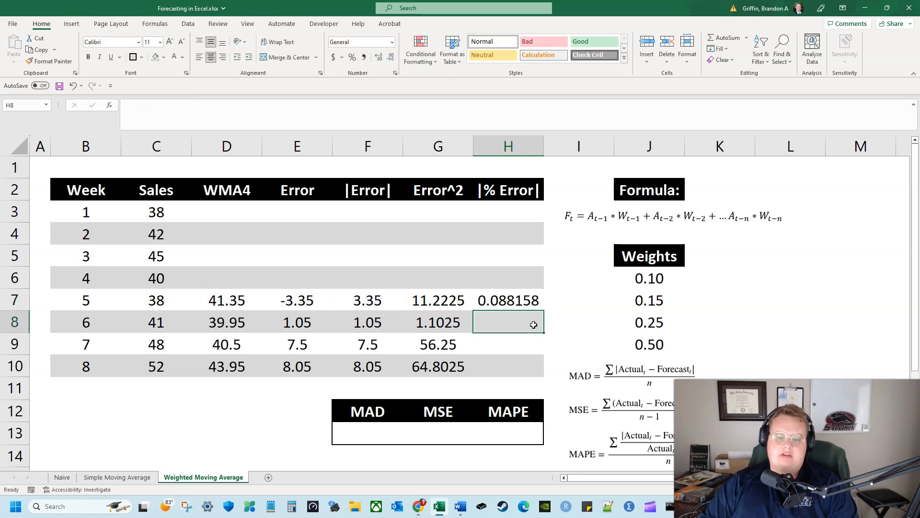
# Calculate the week 6 absolute percentage error in H8 as absolute error divided by actual sales, =F8/C8
pyautogui.write('=')
pyautogui.press('Left')
pyautogui.press('Left')
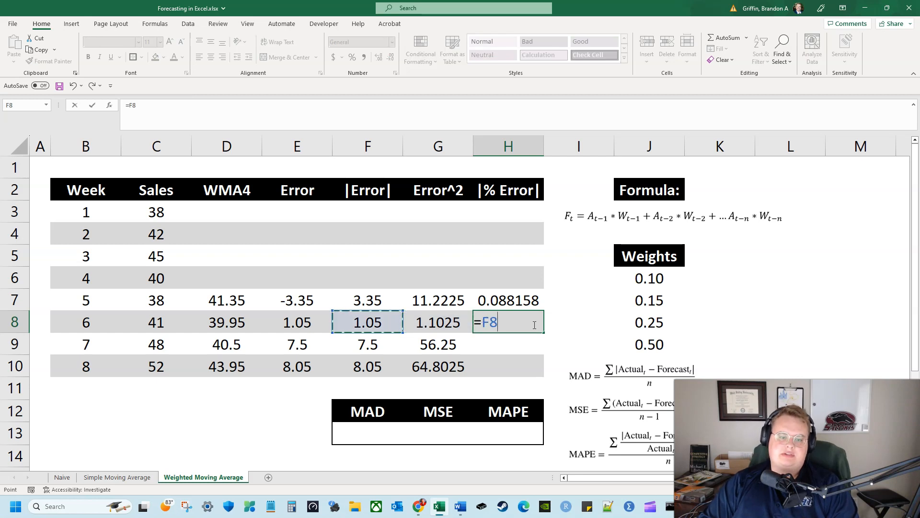
pyautogui.write('/')
pyautogui.press('Left')
pyautogui.press('Left')
pyautogui.press('Left')
pyautogui.press('Left')
pyautogui.press('Left')
pyautogui.press('Return')
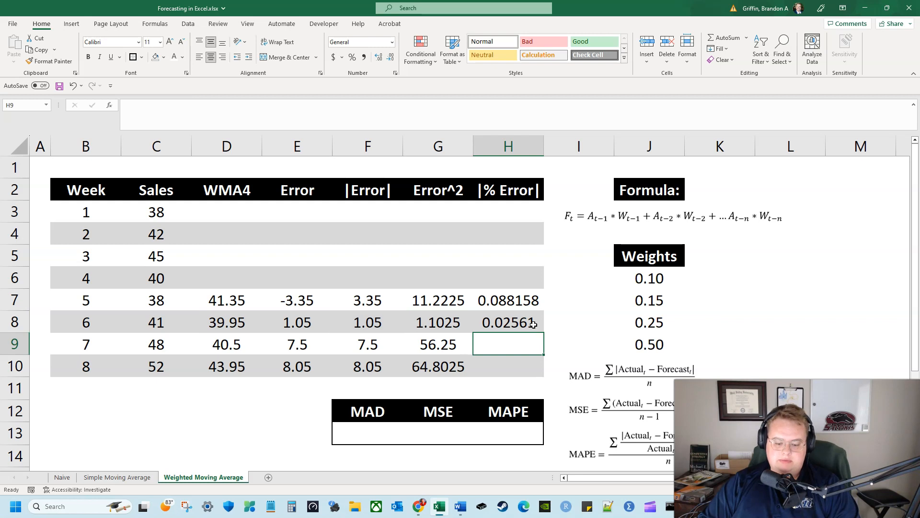
# Calculate the week 7 absolute percentage error in H9 as absolute error divided by actual sales, =F9/C9
pyautogui.write('=')
pyautogui.press('Left')
pyautogui.press('Left')
pyautogui.write('/')
pyautogui.press('Left')
pyautogui.press('Left')
pyautogui.press('Left')
# Calculate the week 8 absolute percentage error in H10 as absolute error divided by actual sales, =F10/C10
pyautogui.press('Left')
pyautogui.press('Left')
pyautogui.press('Return')
pyautogui.write('=')
pyautogui.press('Left')
pyautogui.press('Left')
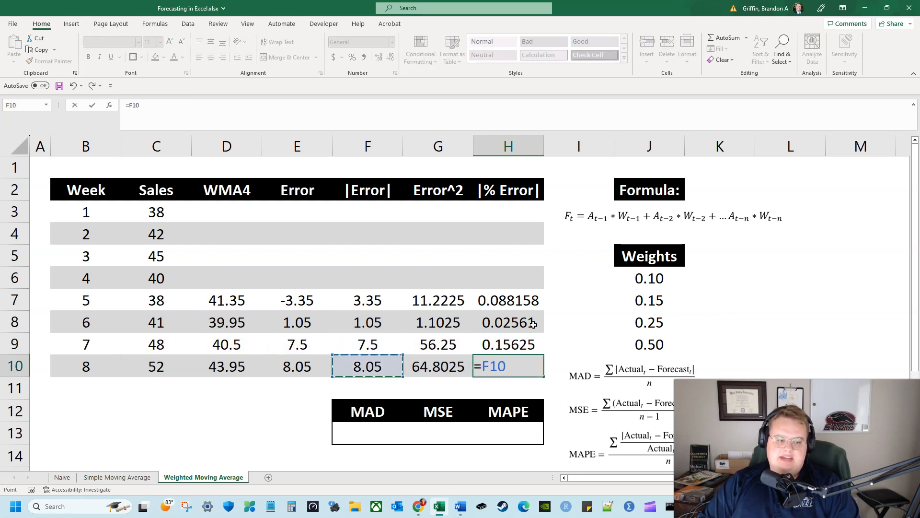
pyautogui.write('/')
pyautogui.press('Left')
pyautogui.press('Left')
pyautogui.press('Left')
pyautogui.press('Left')
pyautogui.press('Left')
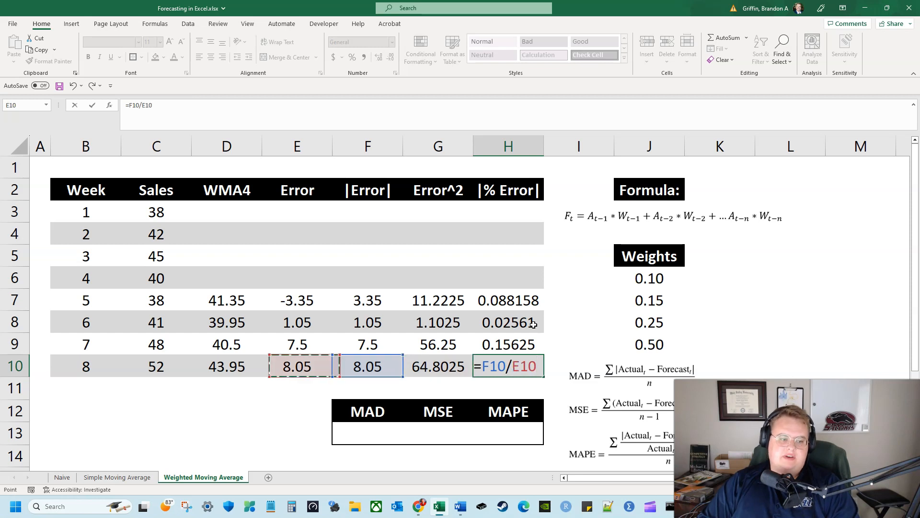
pyautogui.hotkey('ctrl', 'Return')
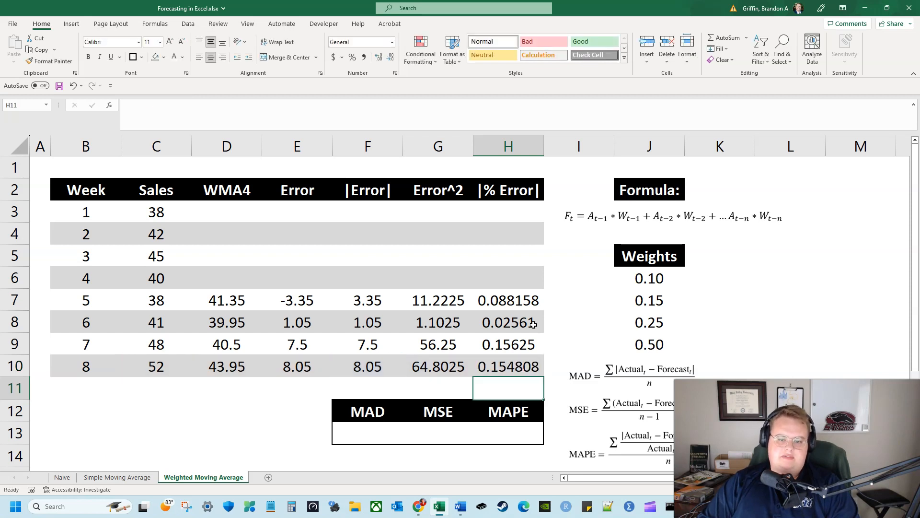
# Format the absolute, squared and percentage error values in F7:H10 to two decimal places
pyautogui.moveTo(511, 297); pyautogui.dragTo(390, 359)
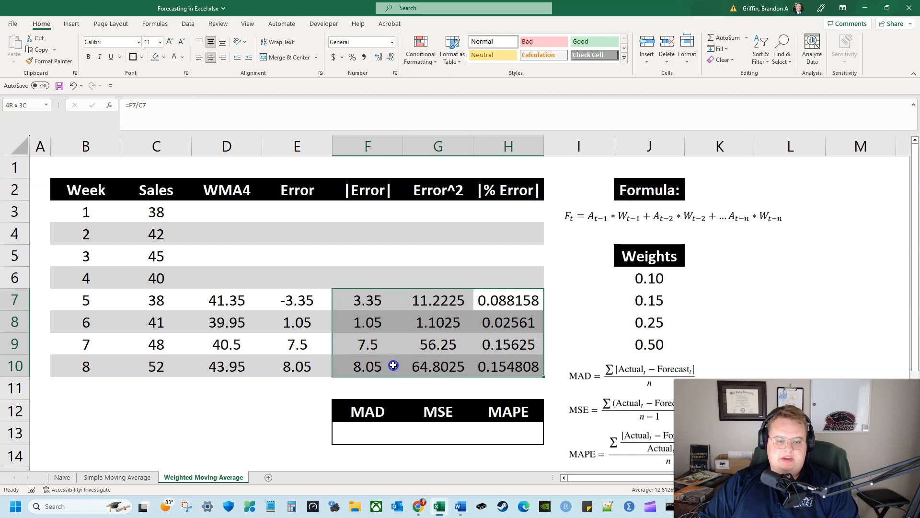
pyautogui.click(392, 61)
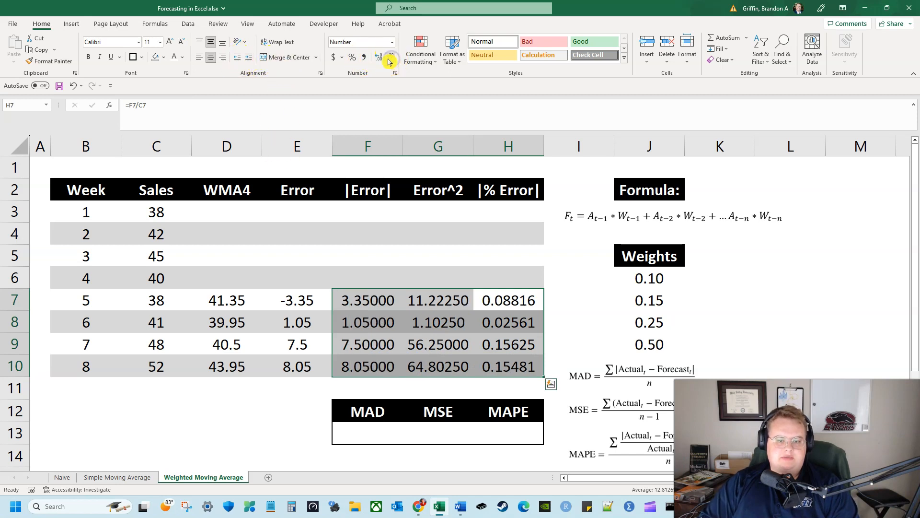
pyautogui.click(381, 61)
pyautogui.click(389, 63)
pyautogui.click(389, 63)
pyautogui.click(389, 63)
pyautogui.click(389, 63)
pyautogui.click(389, 63)
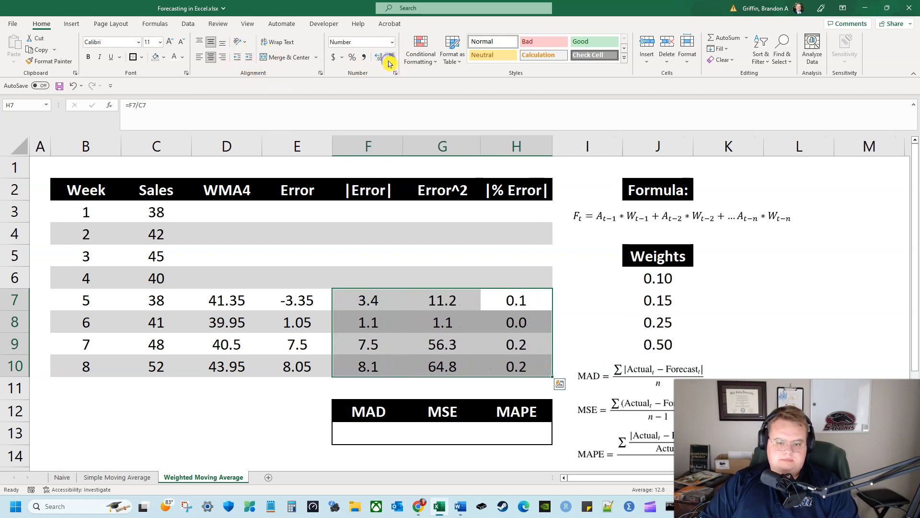
pyautogui.click(377, 61)
# Autofit the widths of columns F to H to their contents
pyautogui.moveTo(396, 137); pyautogui.dragTo(540, 149)
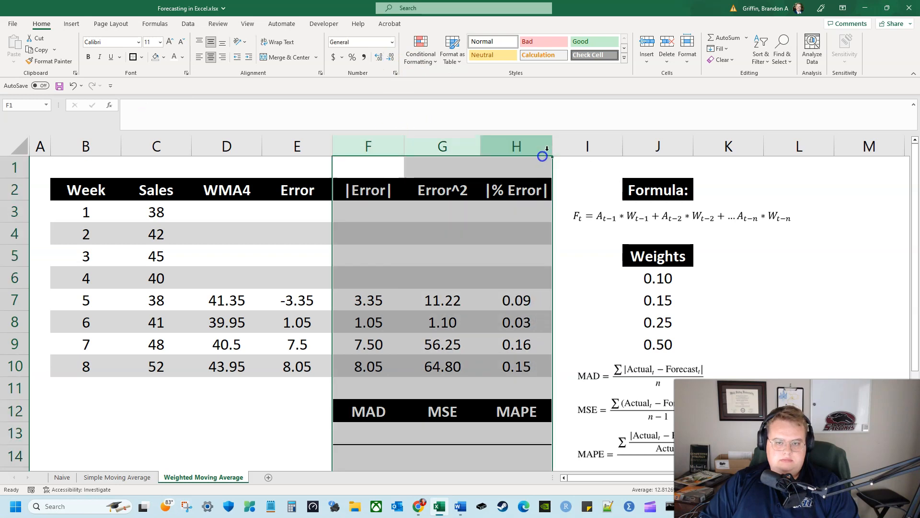
pyautogui.doubleClick(552, 146)
pyautogui.click(445, 383)
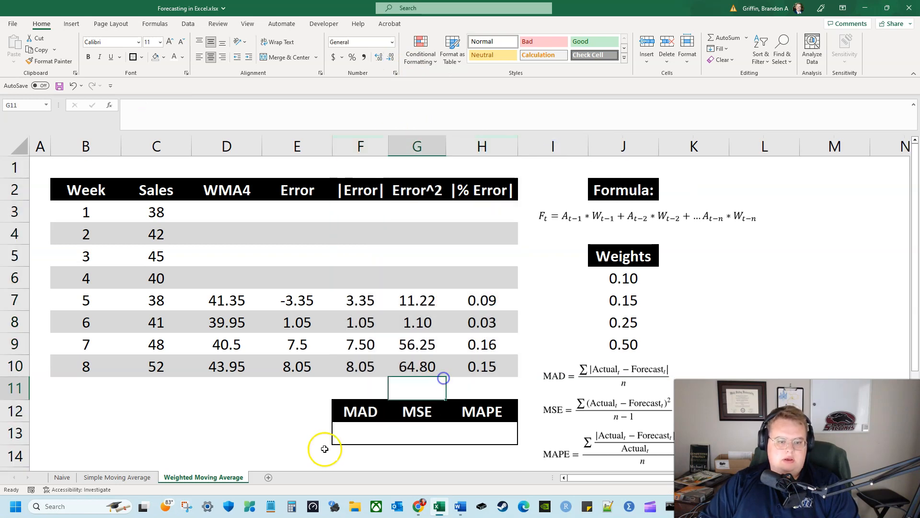
# Total the absolute errors in F11 with =SUM(F7:F10)
pyautogui.click(361, 389)
pyautogui.write('=sum(')
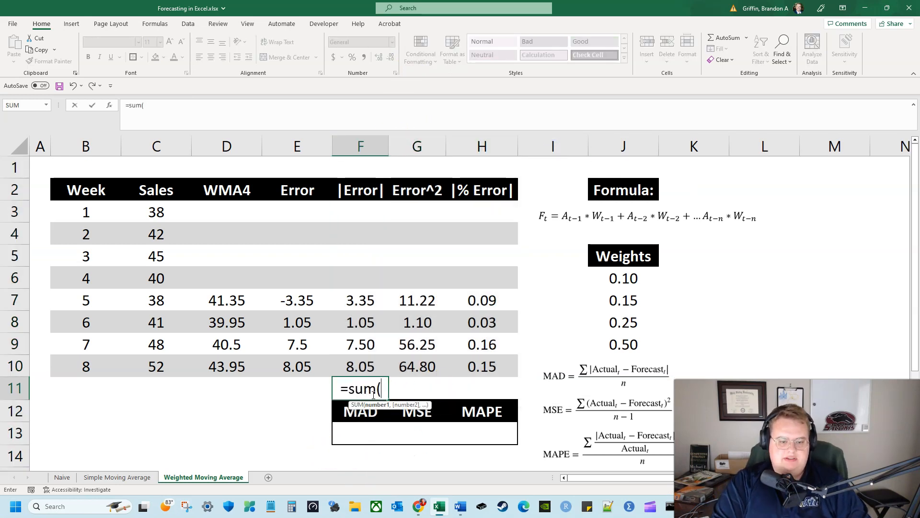
pyautogui.press('Up')
pyautogui.hotkey('shift', 'Up')
pyautogui.hotkey('shift', 'Up')
pyautogui.hotkey('shift', 'Up')
pyautogui.press('Return')
# Copy the sum formula from F11 into G11 and H11 to total the squared and percentage errors
pyautogui.click(373, 394)
pyautogui.hotkey('ctrl', 'c')
pyautogui.press('Right')
pyautogui.hotkey('ctrl', 'v')
pyautogui.hotkey('ctrl', 'c')
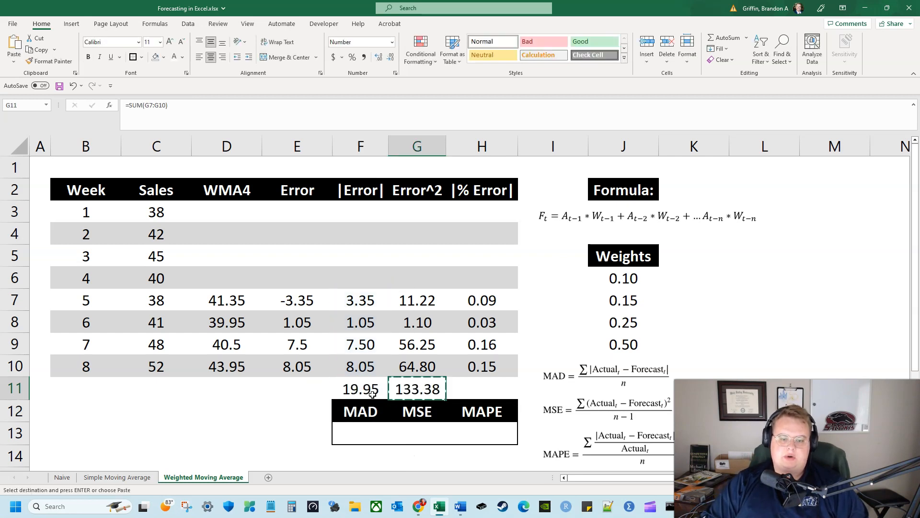
pyautogui.press('Right')
pyautogui.press('Return')
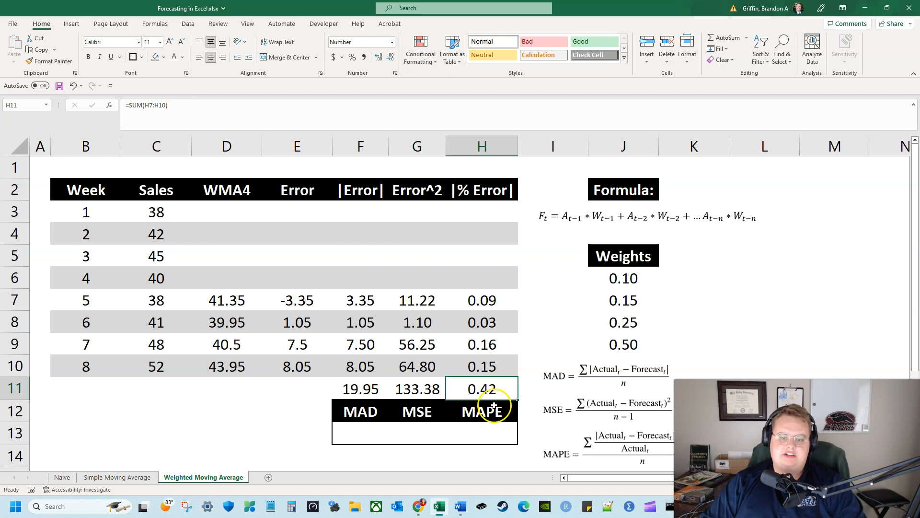
# Calculate the MAD in F13 by dividing the absolute error total by four with =F11/4
pyautogui.click(361, 430)
pyautogui.write('=')
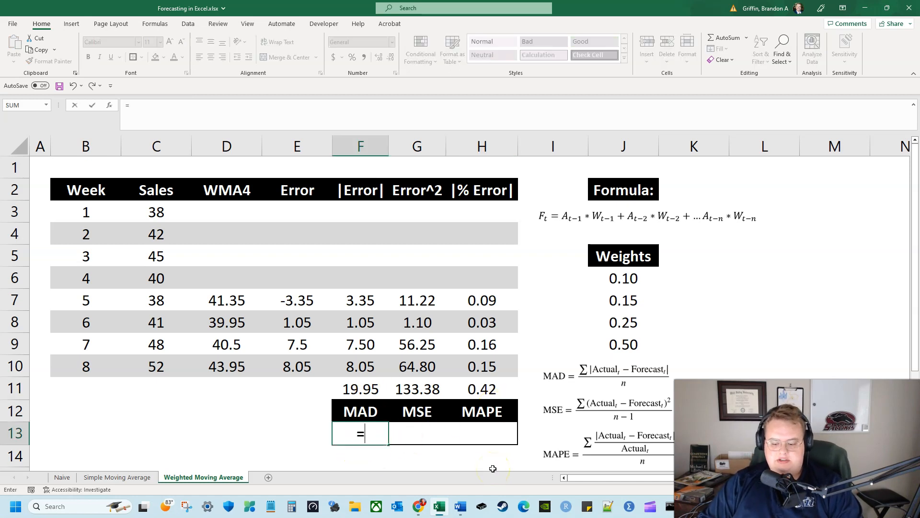
pyautogui.press('Up')
pyautogui.press('Up')
pyautogui.write('/')
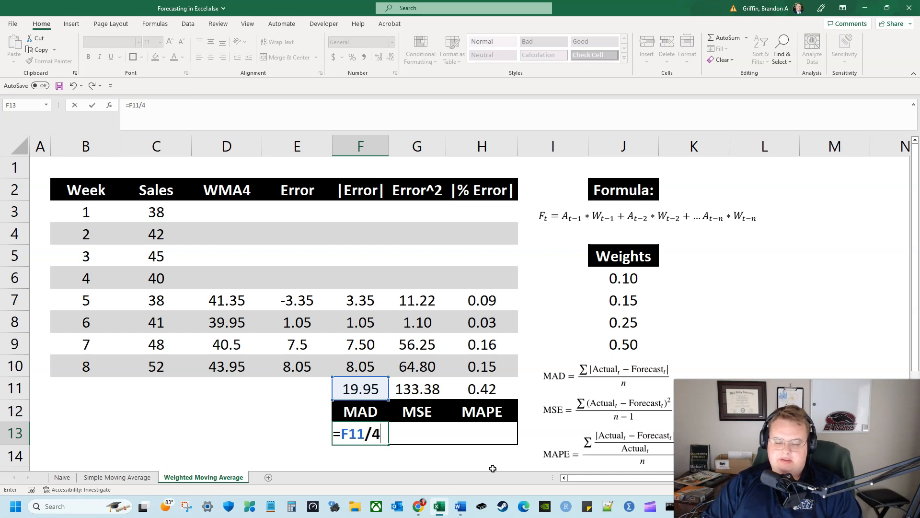
pyautogui.press('Tab')
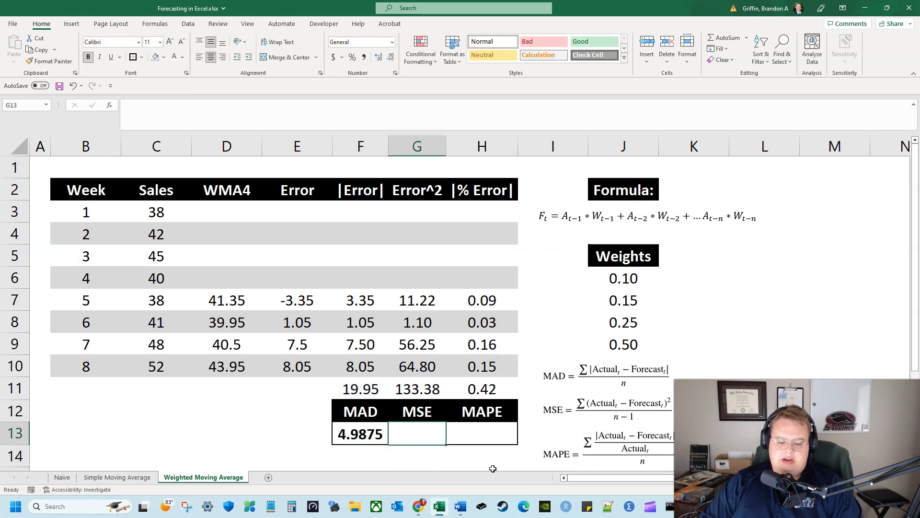
# Calculate the MSE in G13 by dividing the squared error total by three with =G11/3
pyautogui.write('=')
pyautogui.press('Up')
pyautogui.press('Up')
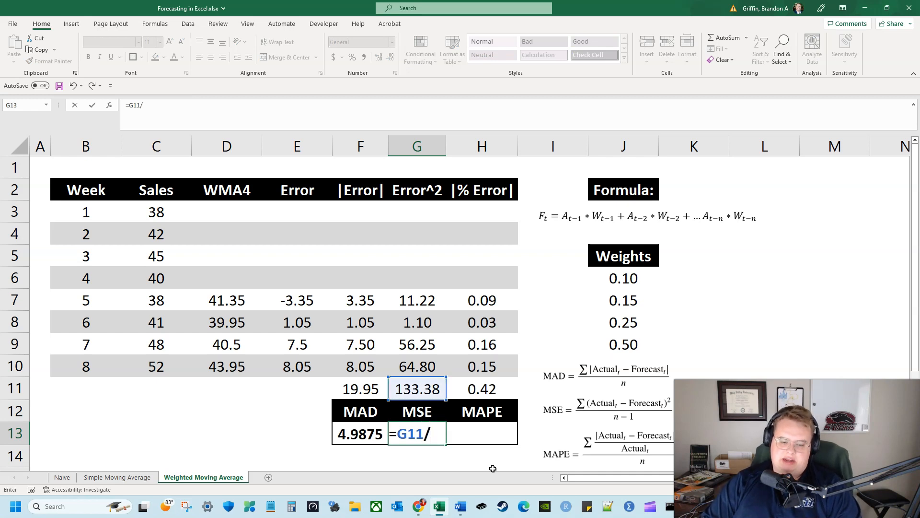
pyautogui.write('/3')
pyautogui.press('Tab')
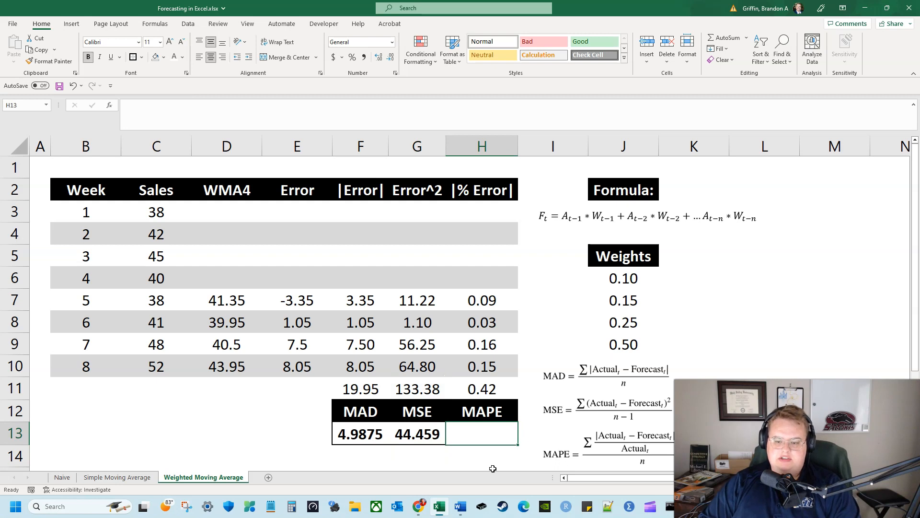
# Calculate the MAPE in H13 with =H11/4 and format it as a percentage with one decimal place
pyautogui.write('=')
pyautogui.press('Up')
pyautogui.press('Up')
pyautogui.write('/4')
pyautogui.hotkey('ctrl', 'Return')
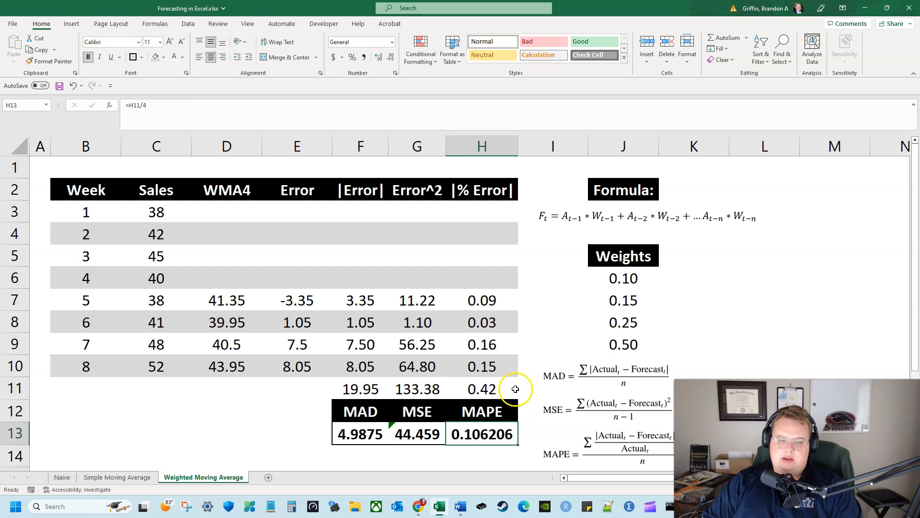
pyautogui.click(352, 57)
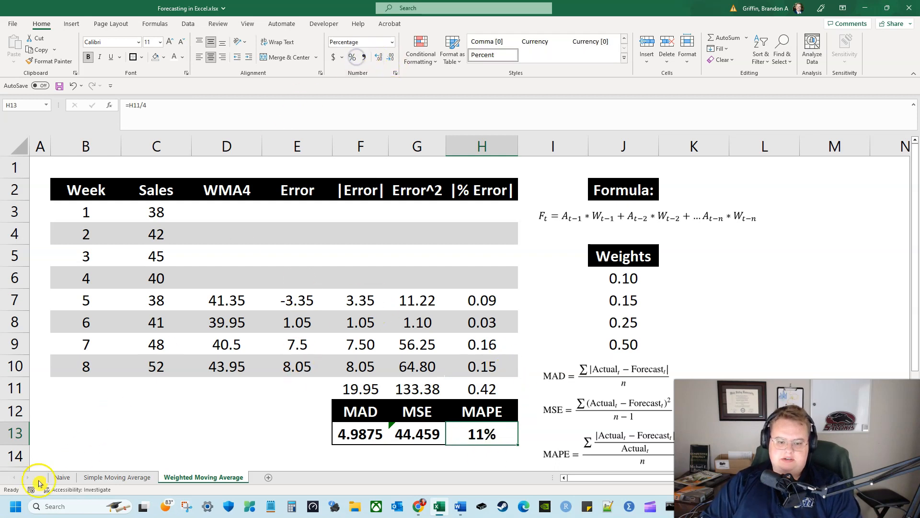
pyautogui.click(378, 58)
# Format the MSE in G13 and the MAD in F13 to two decimal places
pyautogui.press('Left')
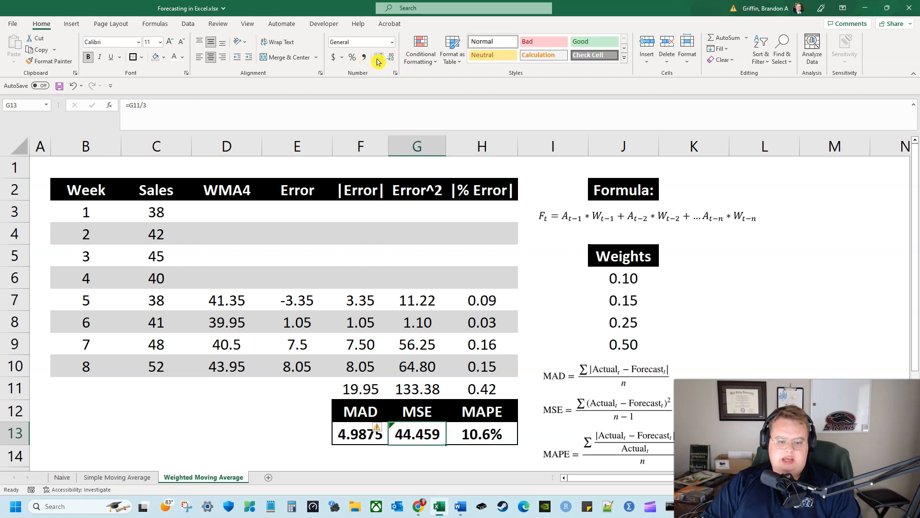
pyautogui.click(390, 58)
pyautogui.press('Left')
pyautogui.click(391, 60)
pyautogui.click(391, 60)
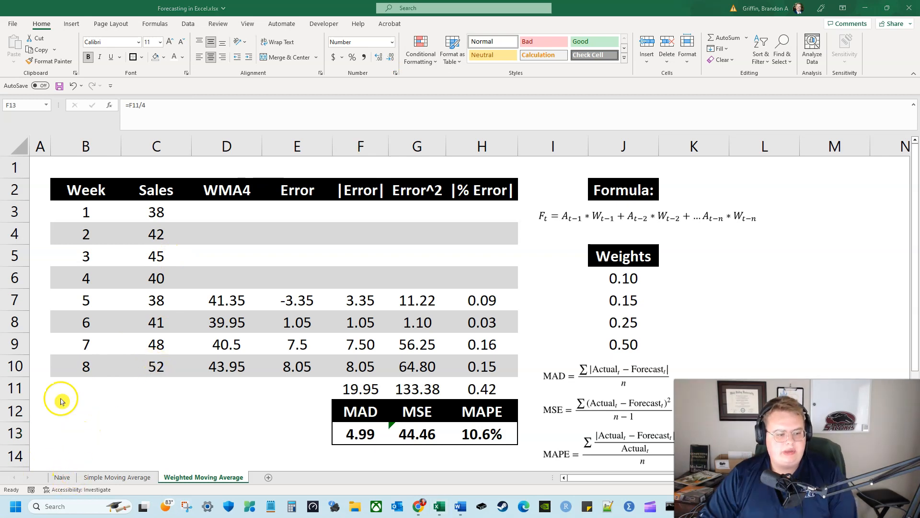
pyautogui.click(80, 406)
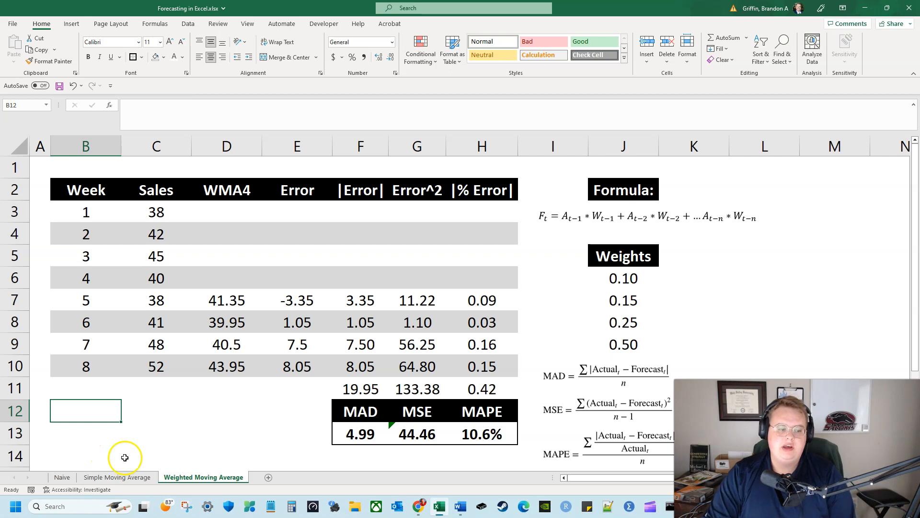
# Compare the MAD in F13 on the Weighted Moving Average and Simple Moving Average sheets
pyautogui.click(362, 436)
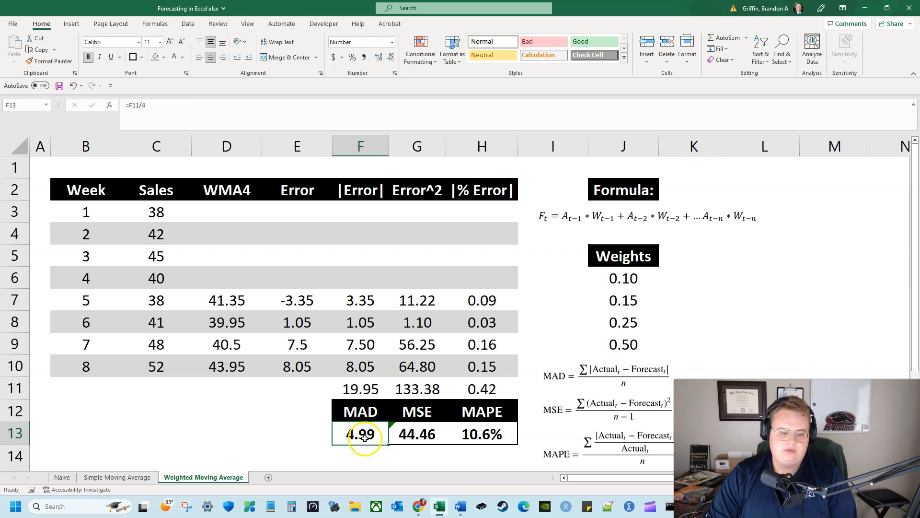
pyautogui.click(147, 478)
pyautogui.click(371, 431)
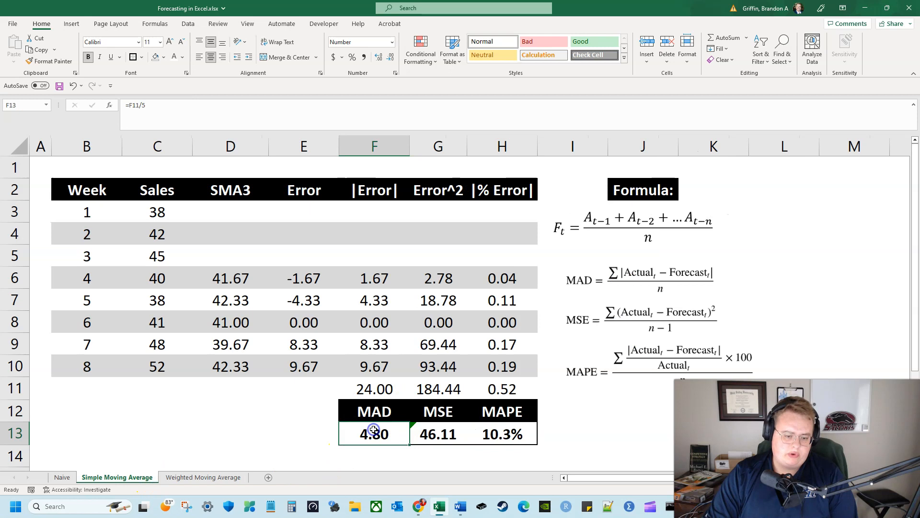
# Show the MAD in F13 on the Naive sheet with five decimal places
pyautogui.click(62, 477)
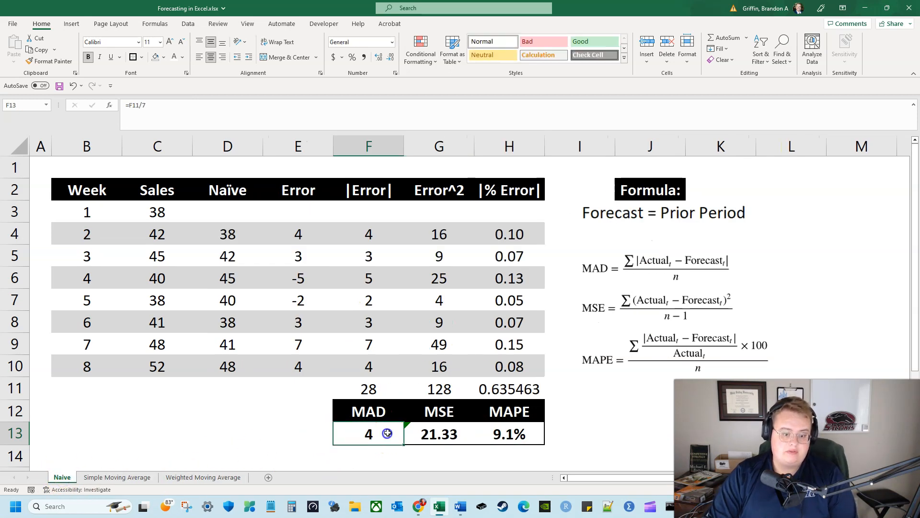
pyautogui.click(392, 60)
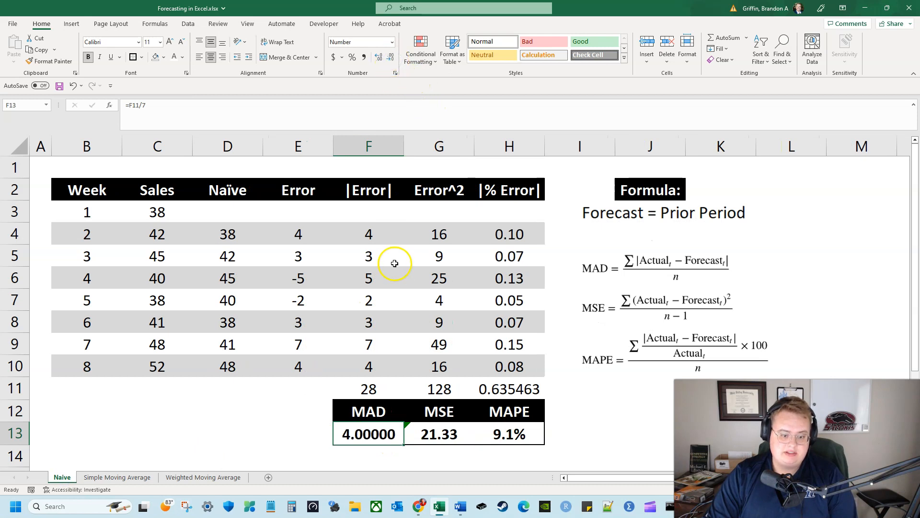
# Compare the MAD and MSE results across the Naive, Simple Moving Average and Weighted Moving Average sheets
pyautogui.click(85, 479)
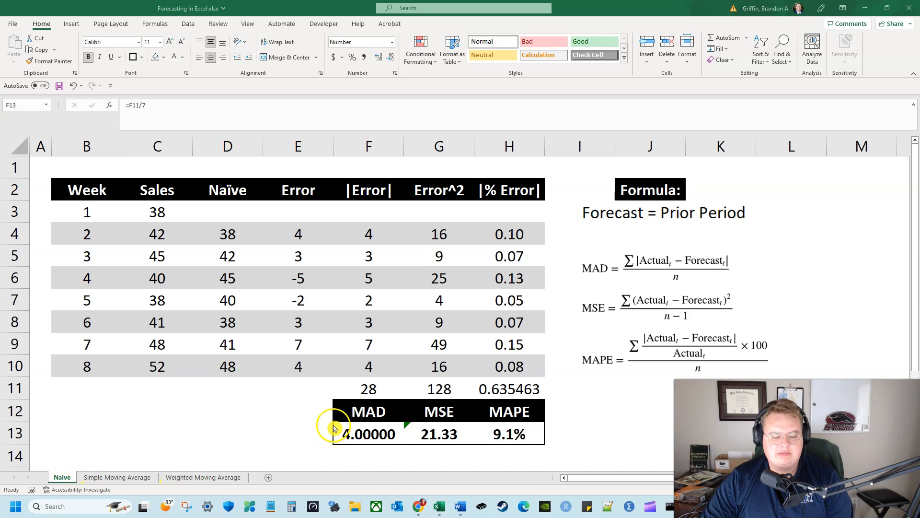
pyautogui.click(97, 482)
pyautogui.click(101, 478)
pyautogui.click(182, 478)
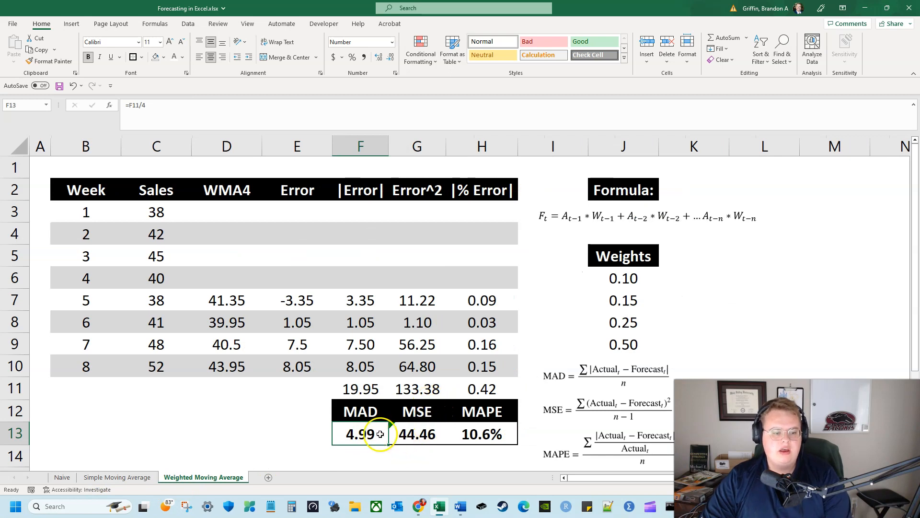
pyautogui.click(135, 479)
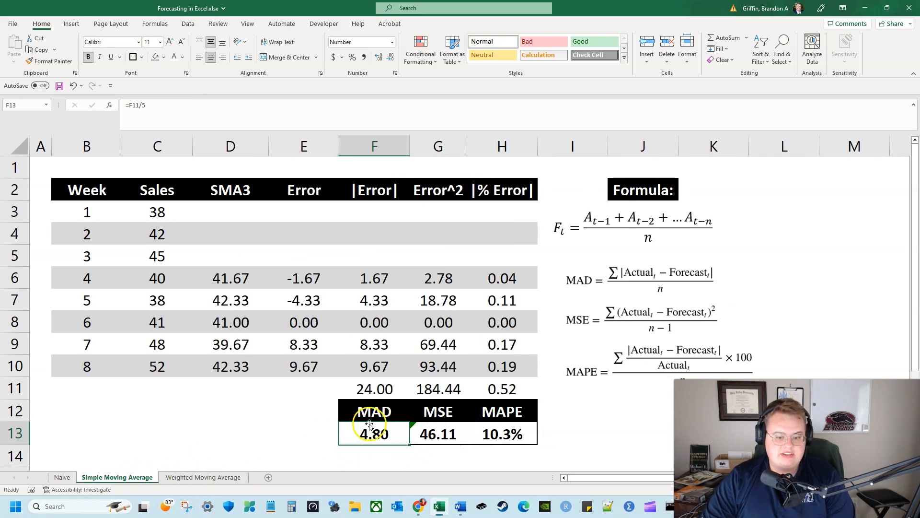
pyautogui.click(67, 478)
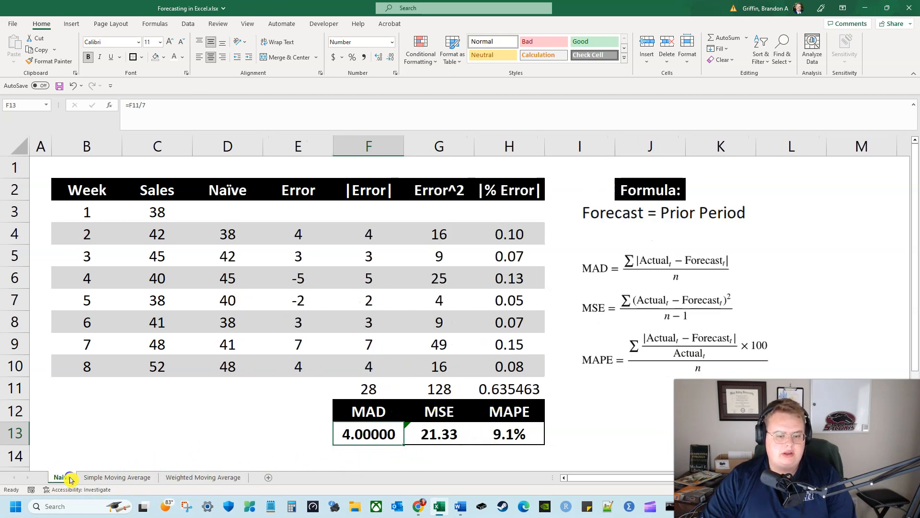
pyautogui.click(444, 425)
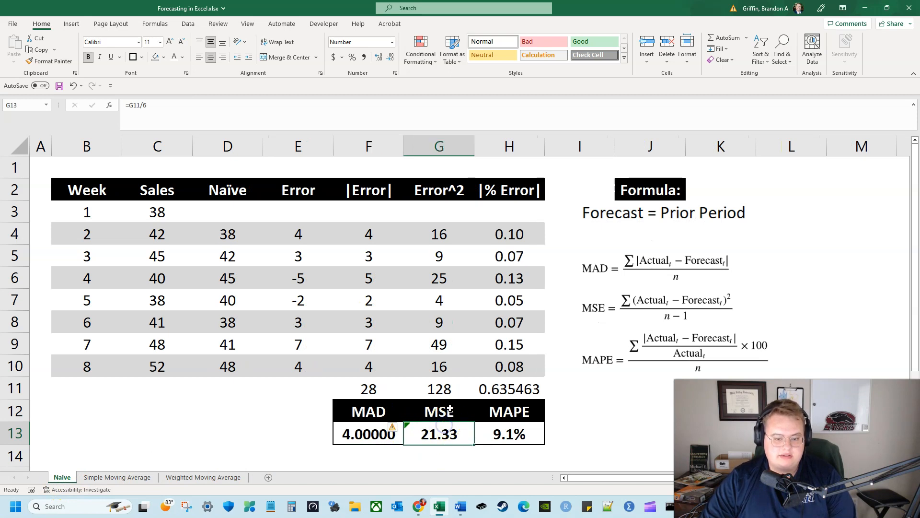
pyautogui.click(367, 411)
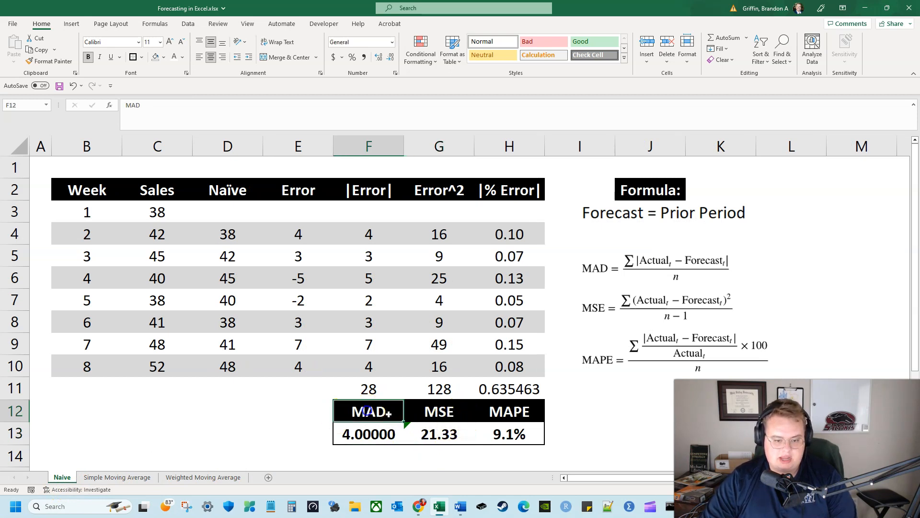
pyautogui.click(224, 478)
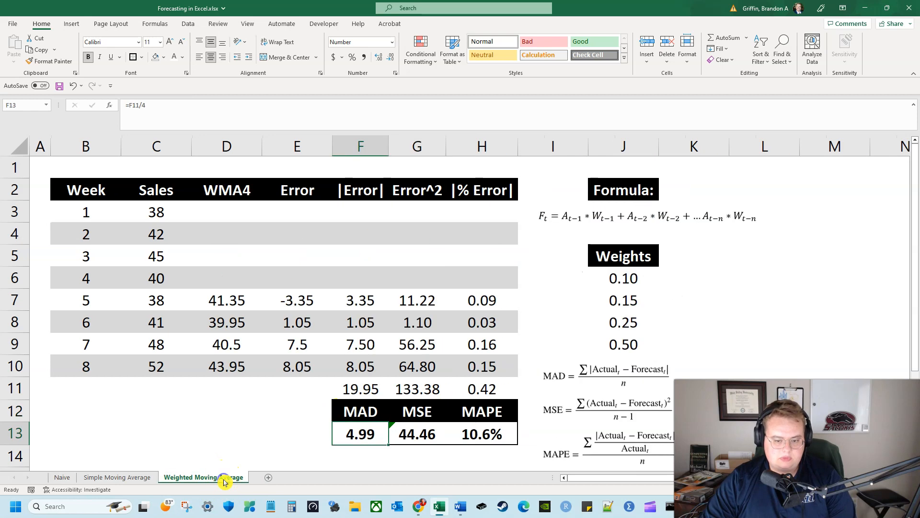
# Compare the MAPE results in H13 across the Weighted Moving Average, Simple Moving Average and Naive sheets
pyautogui.click(509, 436)
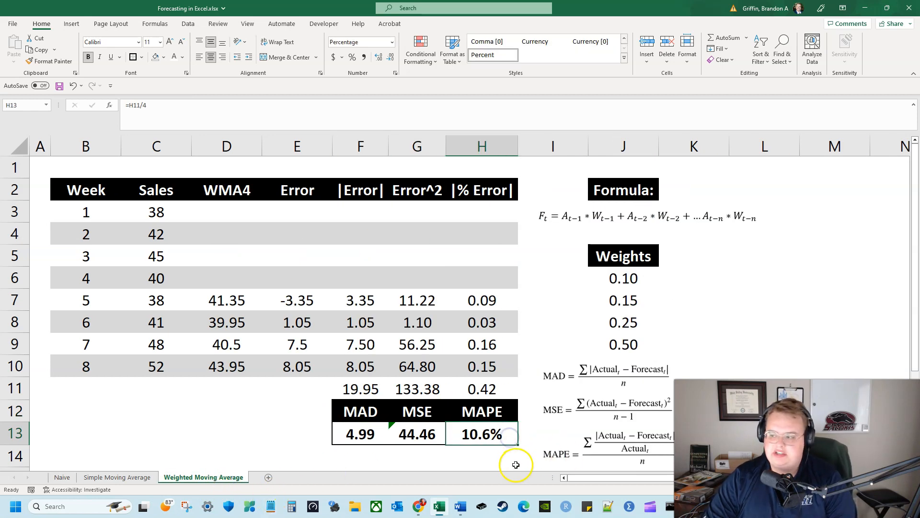
pyautogui.click(111, 478)
pyautogui.click(62, 477)
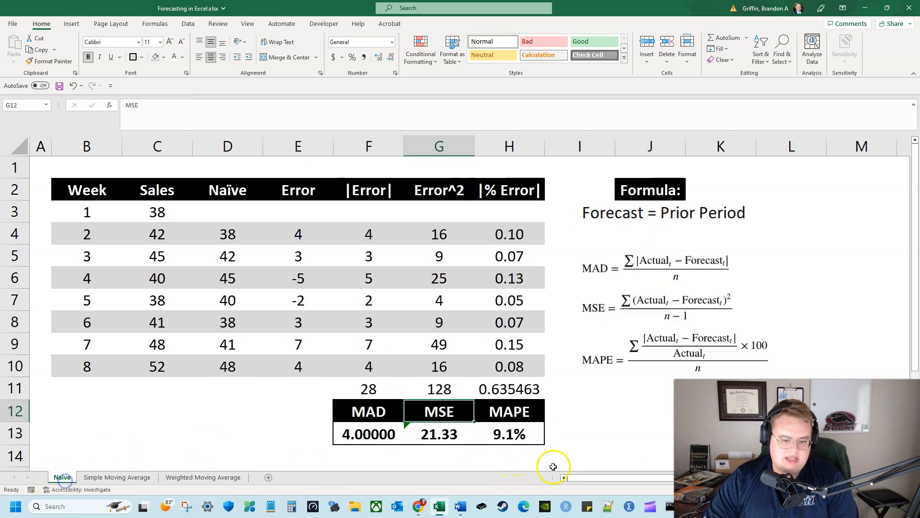
pyautogui.click(532, 434)
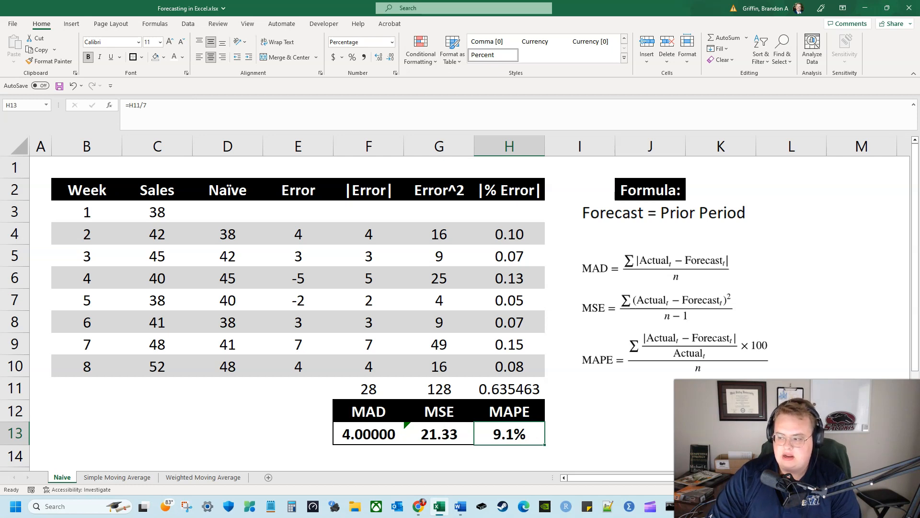
# Review the MAD, MSE and MAPE summary block on the Naive and Simple Moving Average sheets
pyautogui.moveTo(350, 407); pyautogui.dragTo(517, 437)
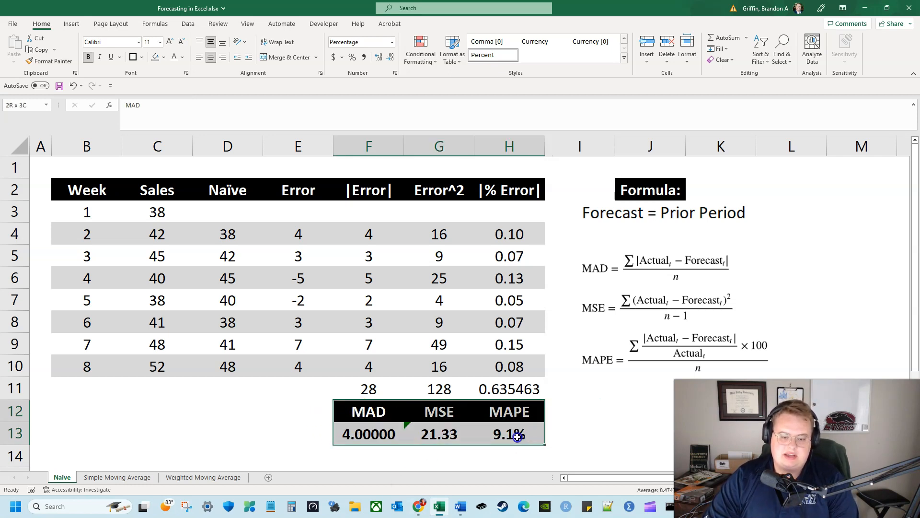
pyautogui.click(120, 478)
pyautogui.moveTo(350, 407); pyautogui.dragTo(505, 435)
# Return the selection to cell A1 on the Simple Moving Average, Naive and Weighted Moving Average sheets
pyautogui.click(41, 168)
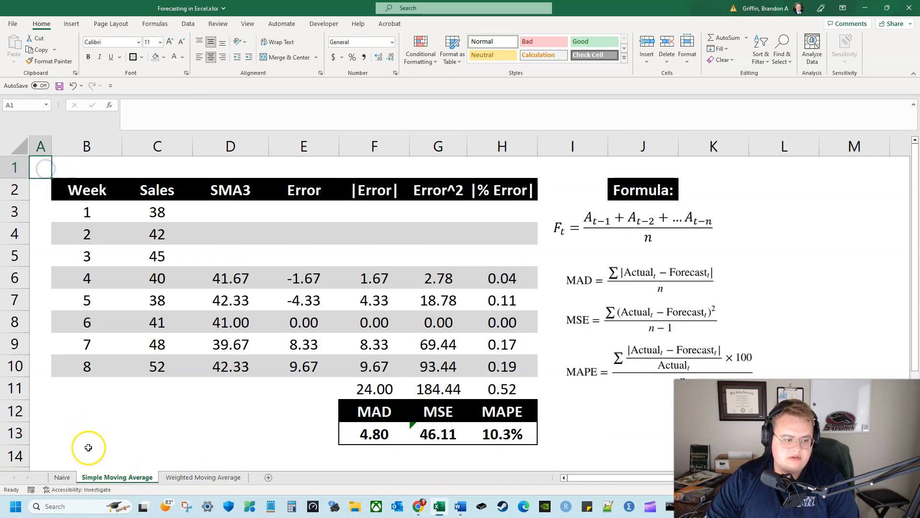
pyautogui.click(62, 478)
pyautogui.click(39, 171)
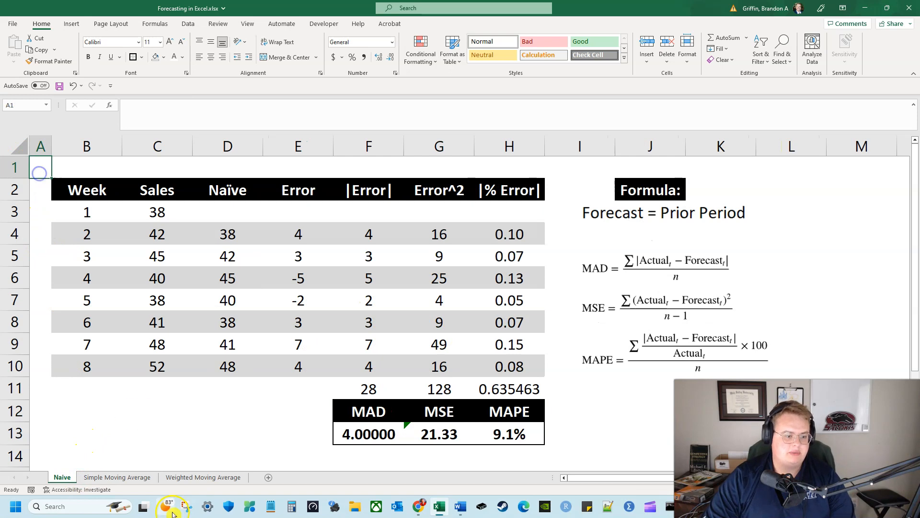
pyautogui.click(190, 477)
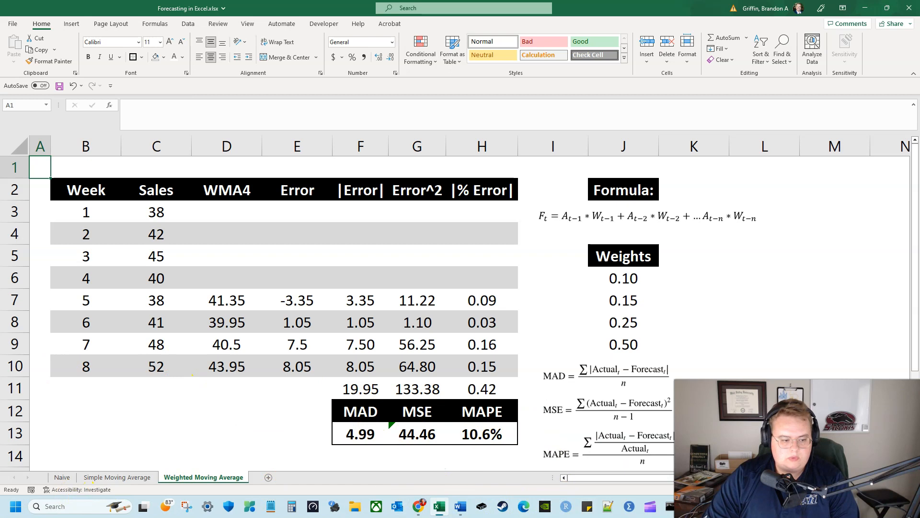
# Insert the recommended line chart of Sales and Naïve by Week from columns B to D on the Naive sheet, and enlarge it
pyautogui.click(63, 477)
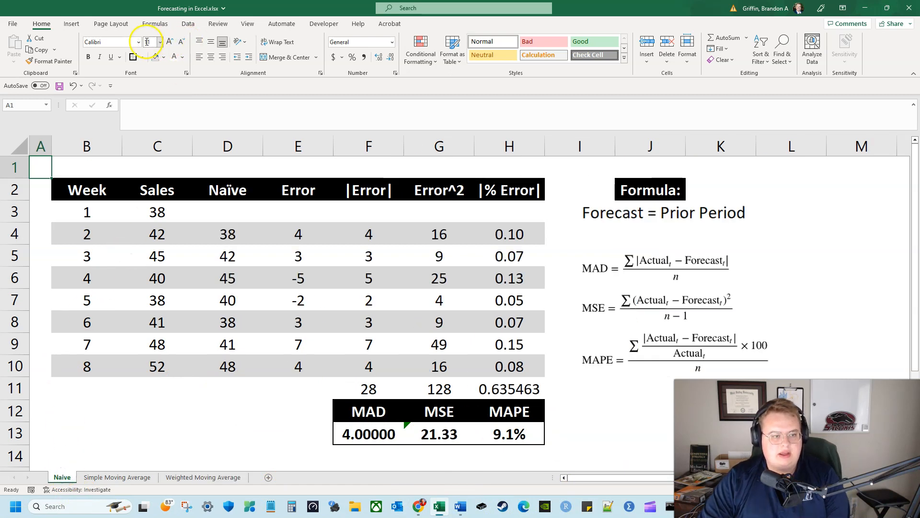
pyautogui.click(70, 25)
pyautogui.moveTo(99, 147); pyautogui.dragTo(226, 144)
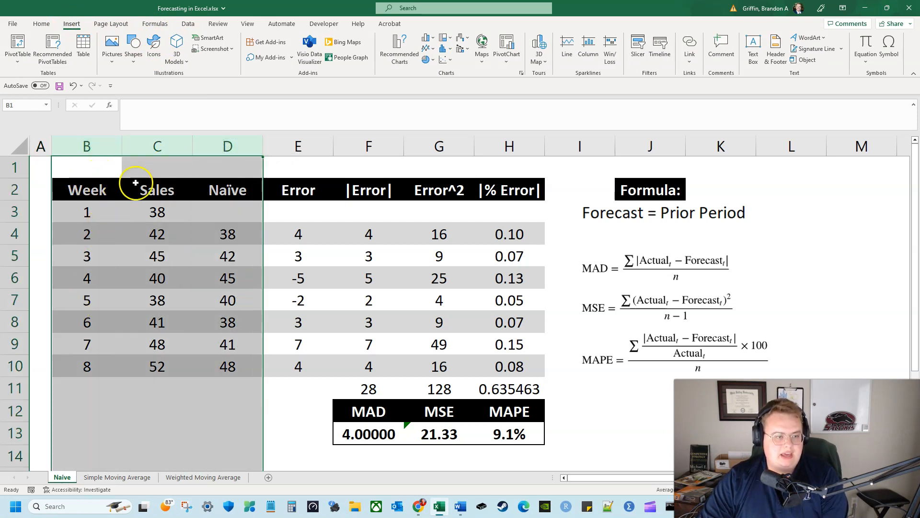
pyautogui.click(401, 61)
pyautogui.click(366, 309)
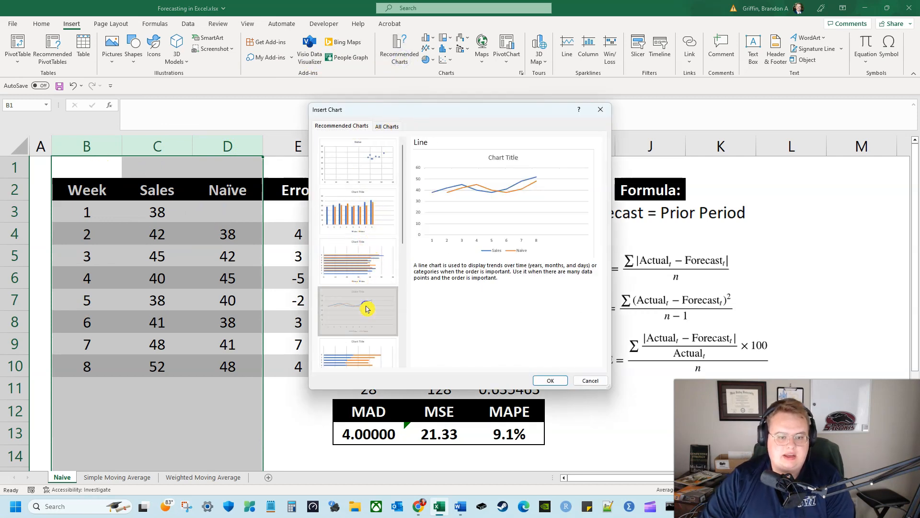
pyautogui.click(551, 380)
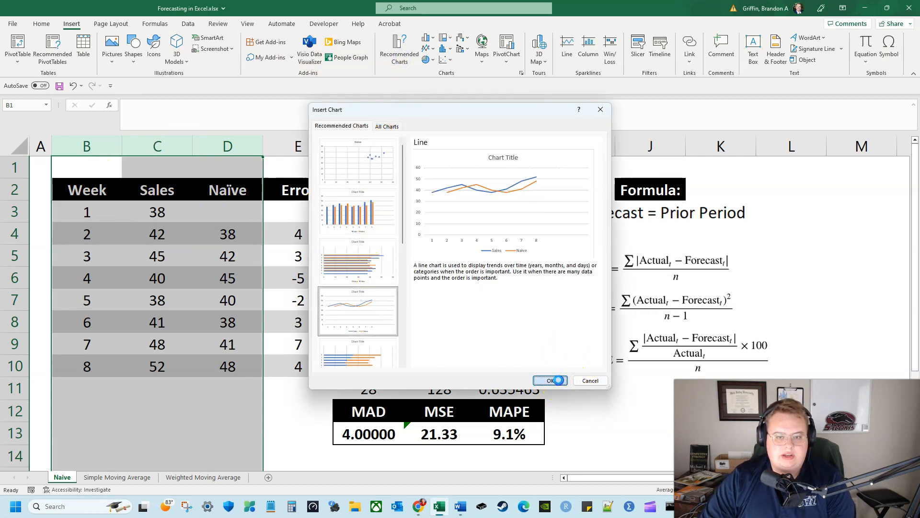
pyautogui.moveTo(262, 170); pyautogui.dragTo(210, 173)
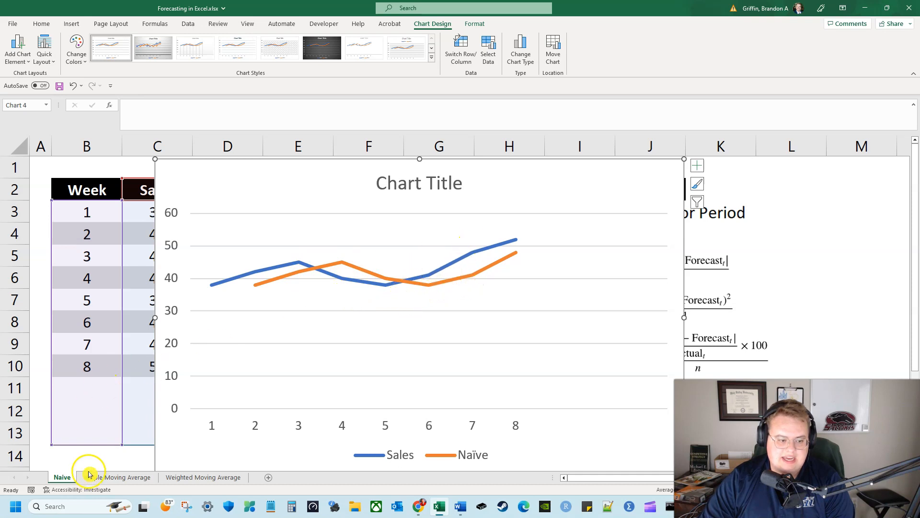
# Insert the recommended line chart of Sales and SMA3 by Week from columns B to D on the Simple Moving Average sheet
pyautogui.click(114, 476)
pyautogui.moveTo(129, 145); pyautogui.dragTo(218, 146)
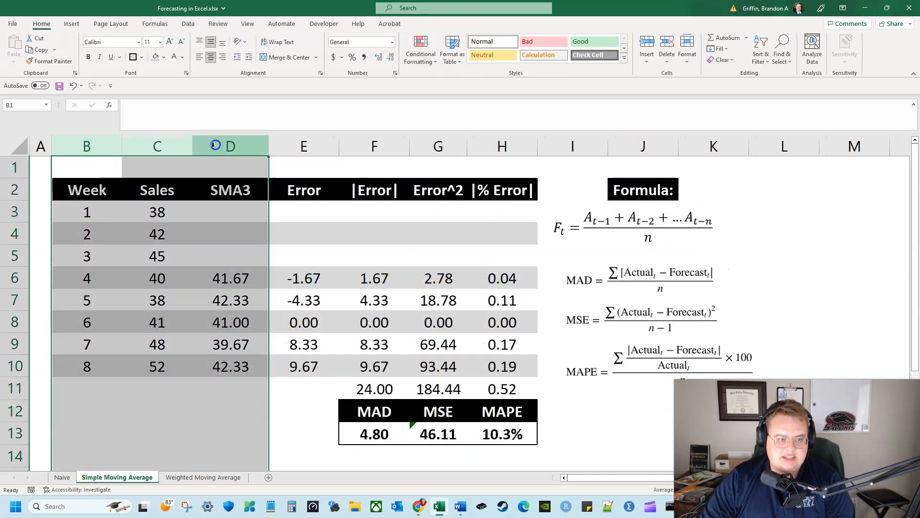
pyautogui.click(81, 25)
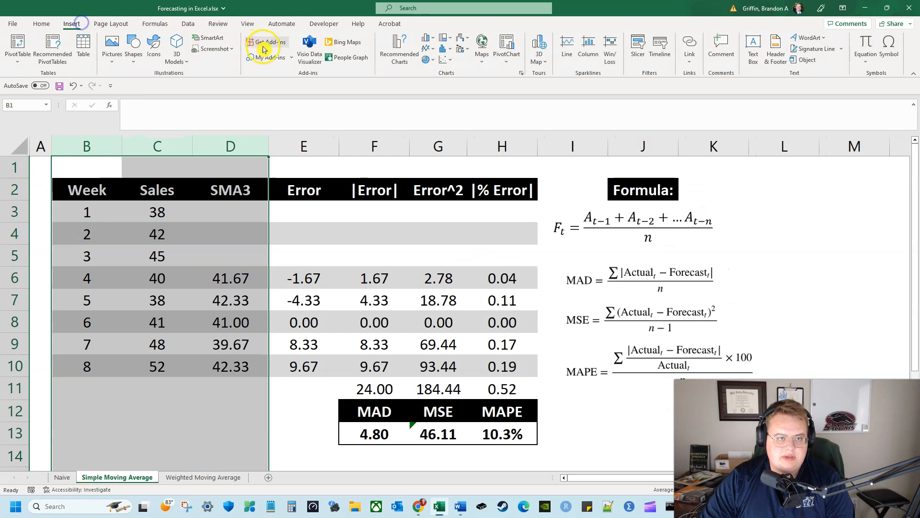
pyautogui.click(390, 48)
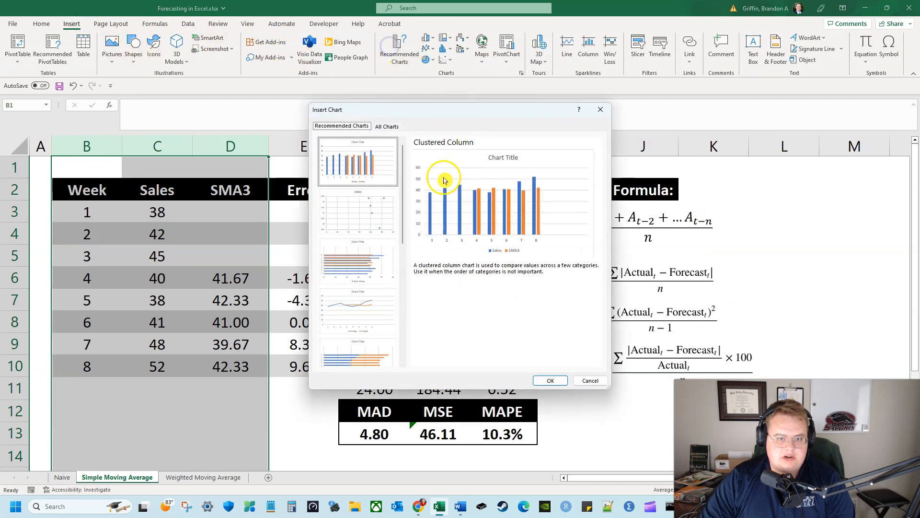
pyautogui.click(381, 303)
pyautogui.click(551, 381)
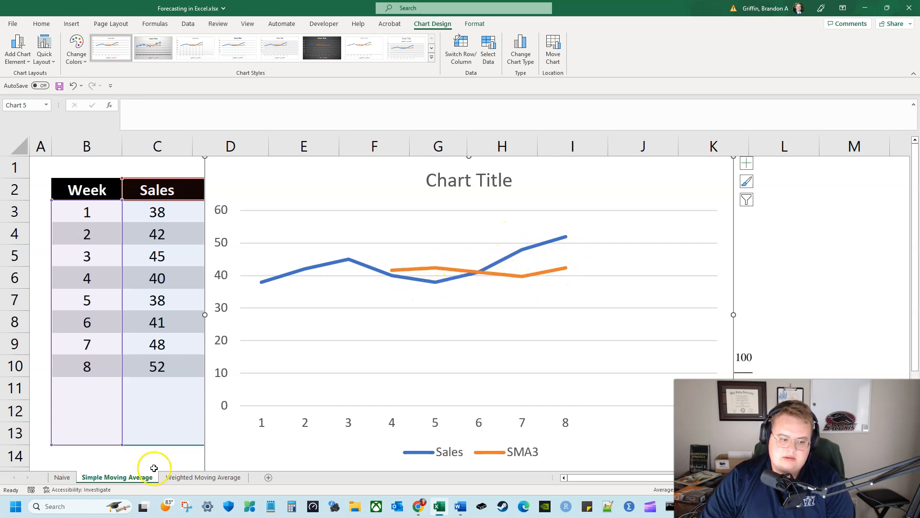
# Insert the recommended line chart of Sales and WMA4 by Week from columns B to D on the Weighted Moving Average sheet
pyautogui.click(189, 477)
pyautogui.moveTo(85, 146); pyautogui.dragTo(244, 150)
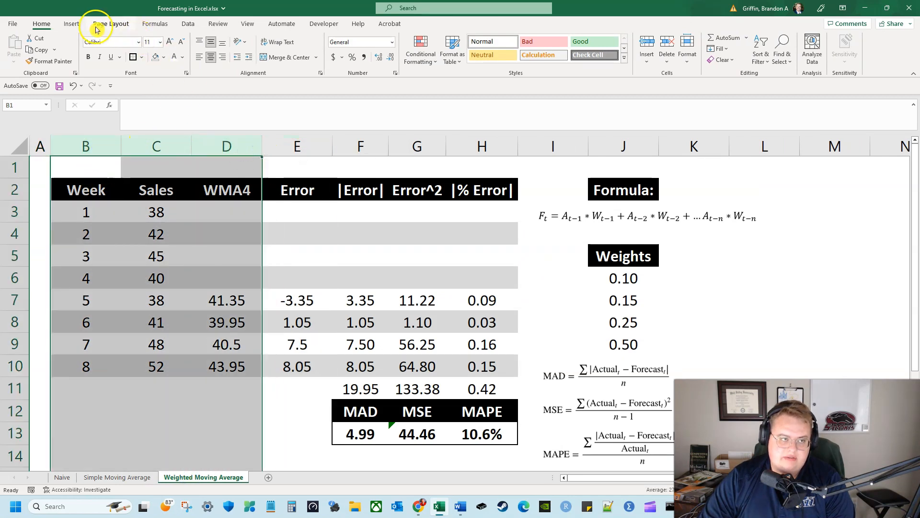
pyautogui.click(71, 23)
pyautogui.click(415, 51)
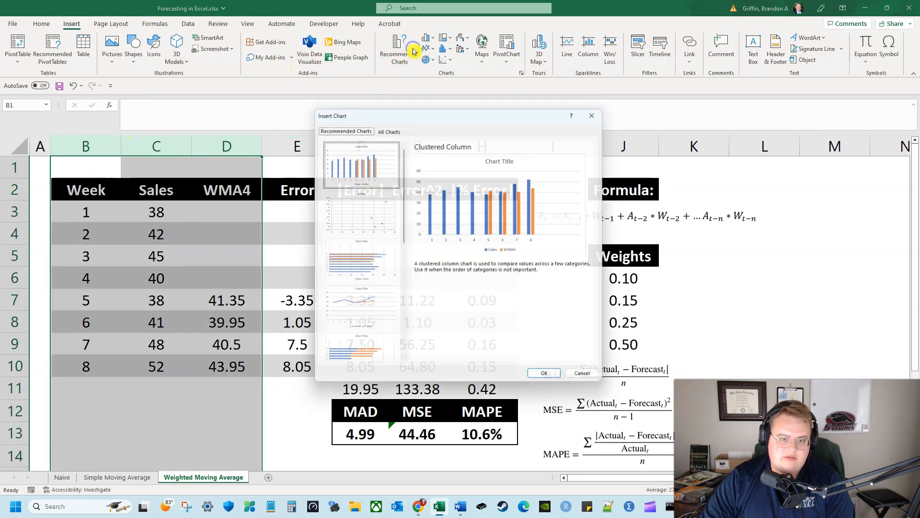
pyautogui.click(355, 307)
pyautogui.click(547, 381)
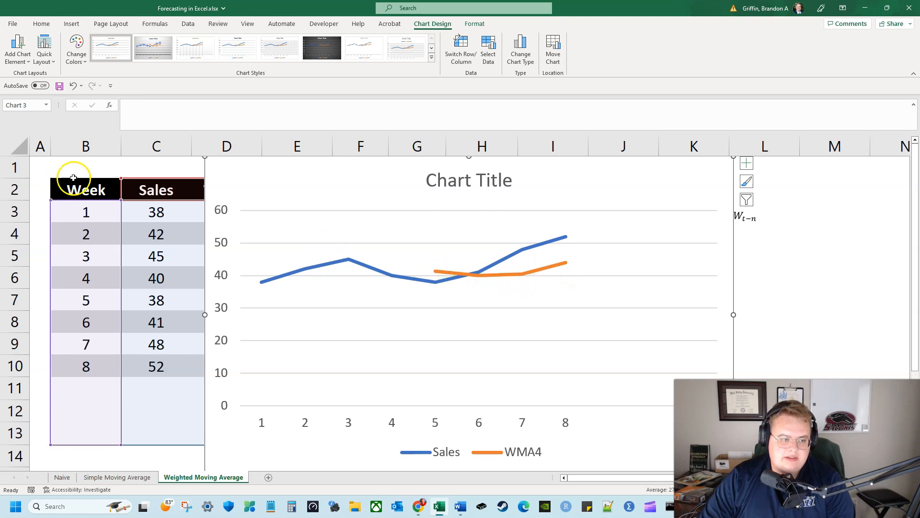
# Delete the line chart of Sales and Naïve from the Naive sheet and select cell H1
pyautogui.click(94, 477)
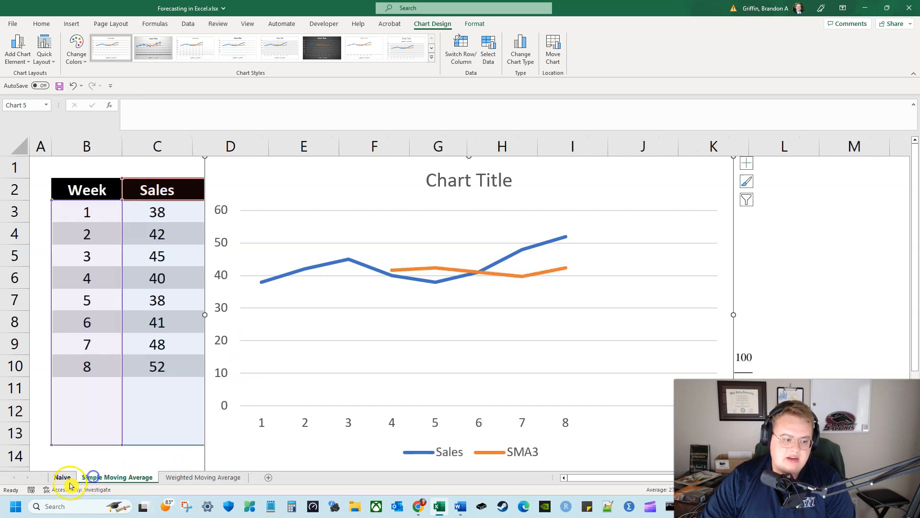
pyautogui.click(62, 477)
pyautogui.click(184, 173)
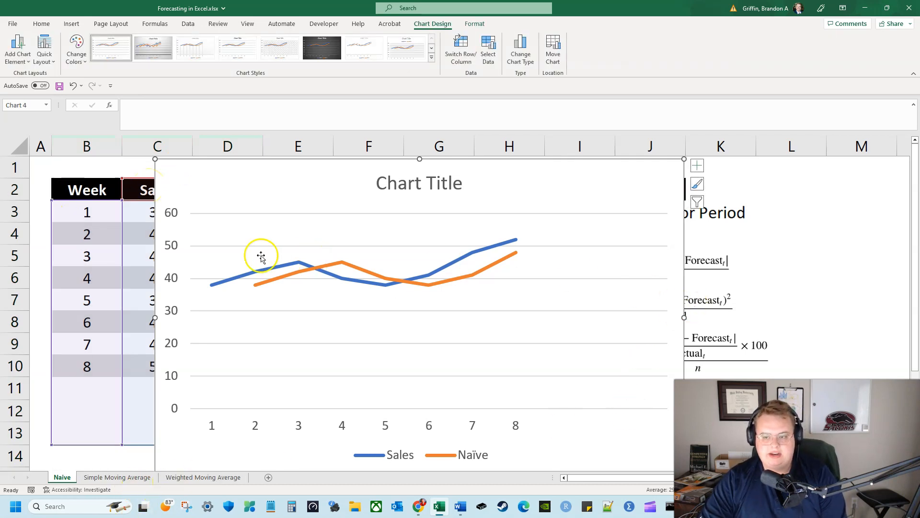
pyautogui.click(191, 177)
pyautogui.press('Delete')
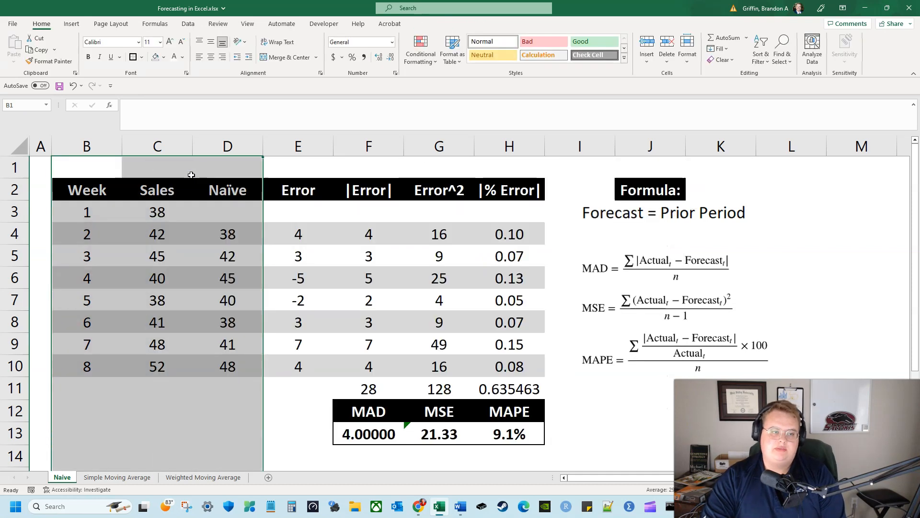
pyautogui.click(521, 167)
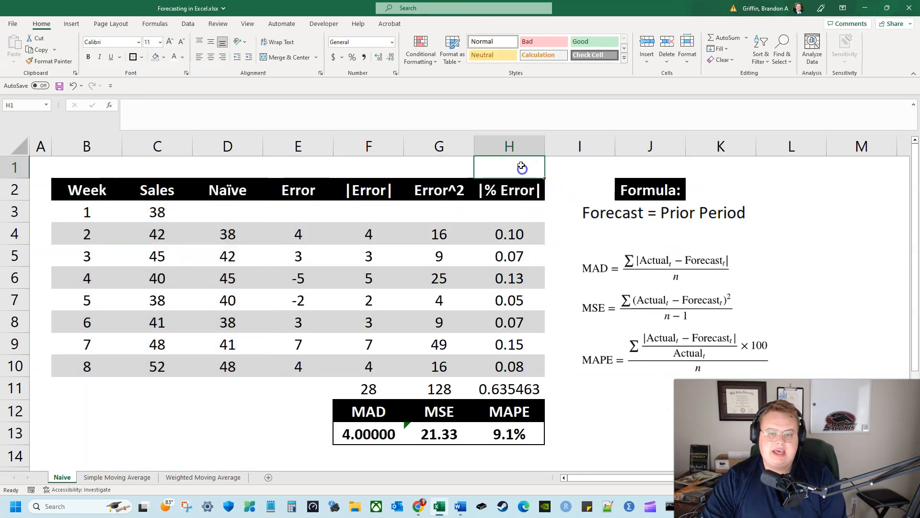